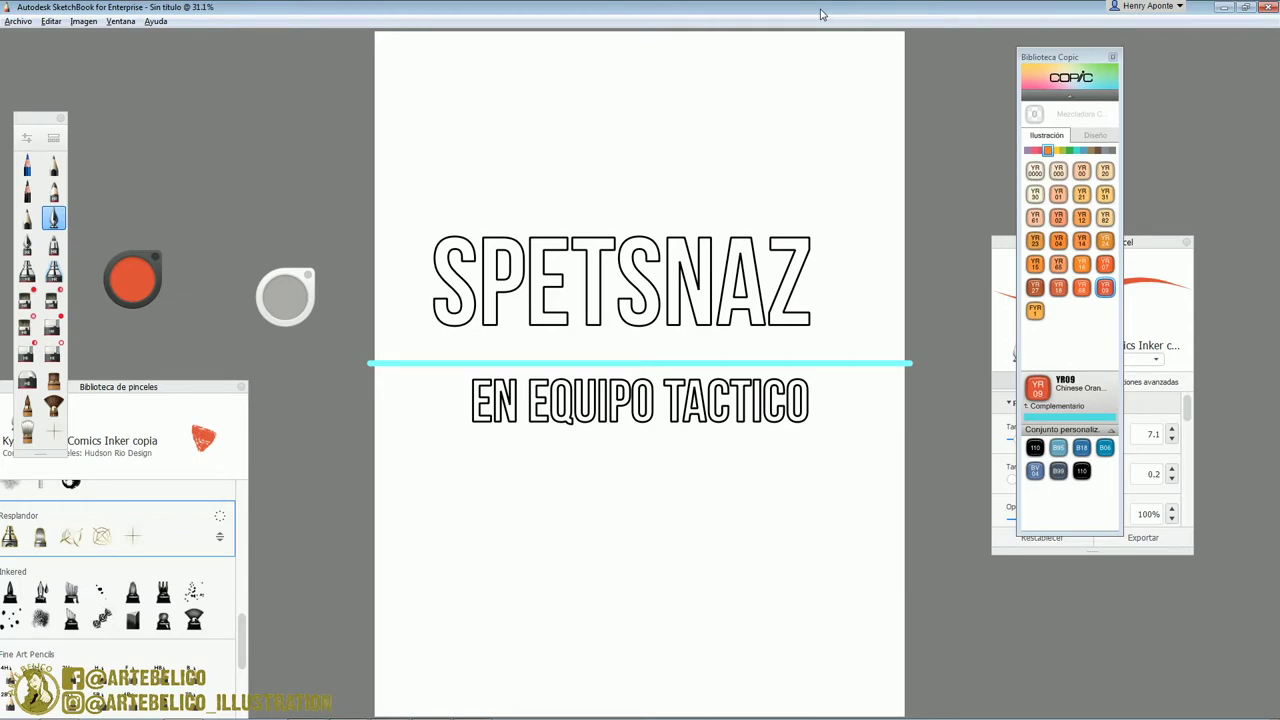
Step: Sketch the soldier's head outline with the blue pencil in the upper part of the canvas
{"action": "left_click", "coordinate": [27, 166]}
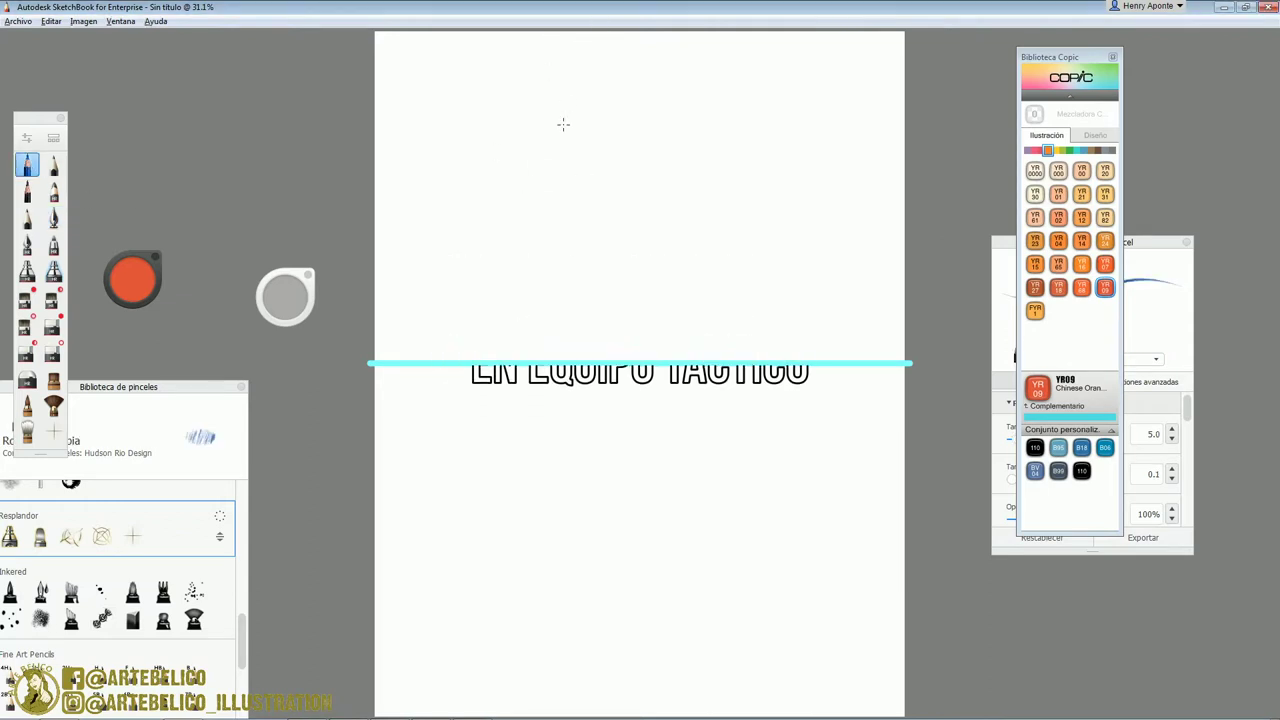
{"action": "mouse_move", "coordinate": [538, 138]}
{"action": "left_mouse_down"}
{"action": "mouse_move", "coordinate": [528, 171]}
{"action": "mouse_move", "coordinate": [561, 133]}
{"action": "left_mouse_up"}
{"action": "key", "text": "space"}
{"action": "mouse_move", "coordinate": [636, 192]}
{"action": "left_mouse_down"}
{"action": "mouse_move", "coordinate": [694, 109]}
{"action": "mouse_move", "coordinate": [765, 60]}
{"action": "left_mouse_up"}
{"action": "left_click_drag", "start_coordinate": [662, 220], "coordinate": [692, 395]}
{"action": "left_click_drag", "start_coordinate": [452, 238], "coordinate": [613, 227]}
{"action": "mouse_move", "coordinate": [548, 199]}
{"action": "left_mouse_down"}
{"action": "mouse_move", "coordinate": [595, 250]}
{"action": "mouse_move", "coordinate": [583, 276]}
{"action": "left_mouse_up"}
{"action": "mouse_move", "coordinate": [520, 203]}
{"action": "left_mouse_down"}
{"action": "mouse_move", "coordinate": [434, 282]}
{"action": "mouse_move", "coordinate": [452, 384]}
{"action": "left_mouse_up"}
{"action": "mouse_move", "coordinate": [444, 345]}
{"action": "left_mouse_down"}
{"action": "mouse_move", "coordinate": [484, 409]}
{"action": "mouse_move", "coordinate": [551, 429]}
{"action": "mouse_move", "coordinate": [594, 277]}
{"action": "mouse_move", "coordinate": [540, 196]}
{"action": "mouse_move", "coordinate": [554, 367]}
{"action": "left_mouse_up"}
Step: Add the horizontal eye guidelines, the vertical face line and the jaw strokes to the head
{"action": "mouse_move", "coordinate": [594, 308]}
{"action": "left_mouse_down"}
{"action": "mouse_move", "coordinate": [450, 309]}
{"action": "mouse_move", "coordinate": [464, 320]}
{"action": "left_mouse_up"}
{"action": "left_click_drag", "start_coordinate": [600, 300], "coordinate": [436, 303]}
{"action": "mouse_move", "coordinate": [597, 342]}
{"action": "left_mouse_down"}
{"action": "mouse_move", "coordinate": [566, 436]}
{"action": "mouse_move", "coordinate": [474, 408]}
{"action": "mouse_move", "coordinate": [450, 336]}
{"action": "mouse_move", "coordinate": [446, 229]}
{"action": "mouse_move", "coordinate": [600, 328]}
{"action": "mouse_move", "coordinate": [602, 372]}
{"action": "left_mouse_up"}
{"action": "left_click_drag", "start_coordinate": [546, 199], "coordinate": [588, 268]}
{"action": "key", "text": "space"}
{"action": "left_click_drag", "start_coordinate": [631, 318], "coordinate": [630, 396]}
{"action": "mouse_move", "coordinate": [630, 396]}
{"action": "left_mouse_down"}
{"action": "mouse_move", "coordinate": [594, 305]}
{"action": "mouse_move", "coordinate": [602, 345]}
{"action": "left_mouse_up"}
{"action": "left_click_drag", "start_coordinate": [626, 388], "coordinate": [660, 366]}
{"action": "left_click", "coordinate": [690, 290]}
{"action": "key", "text": "space"}
{"action": "left_click_drag", "start_coordinate": [620, 256], "coordinate": [705, 150]}
{"action": "left_click_drag", "start_coordinate": [680, 266], "coordinate": [711, 323]}
Step: Sketch the spine line below the head with horizontal proportion marks and a V-shaped pelvis guide
{"action": "mouse_move", "coordinate": [556, 209]}
{"action": "left_mouse_down"}
{"action": "mouse_move", "coordinate": [546, 256]}
{"action": "mouse_move", "coordinate": [533, 438]}
{"action": "left_mouse_up"}
{"action": "left_click_drag", "start_coordinate": [520, 334], "coordinate": [553, 334]}
{"action": "left_click_drag", "start_coordinate": [514, 444], "coordinate": [545, 441]}
{"action": "left_click_drag", "start_coordinate": [517, 534], "coordinate": [553, 533]}
{"action": "mouse_move", "coordinate": [580, 481]}
{"action": "left_mouse_down"}
{"action": "mouse_move", "coordinate": [518, 500]}
{"action": "mouse_move", "coordinate": [528, 511]}
{"action": "left_mouse_up"}
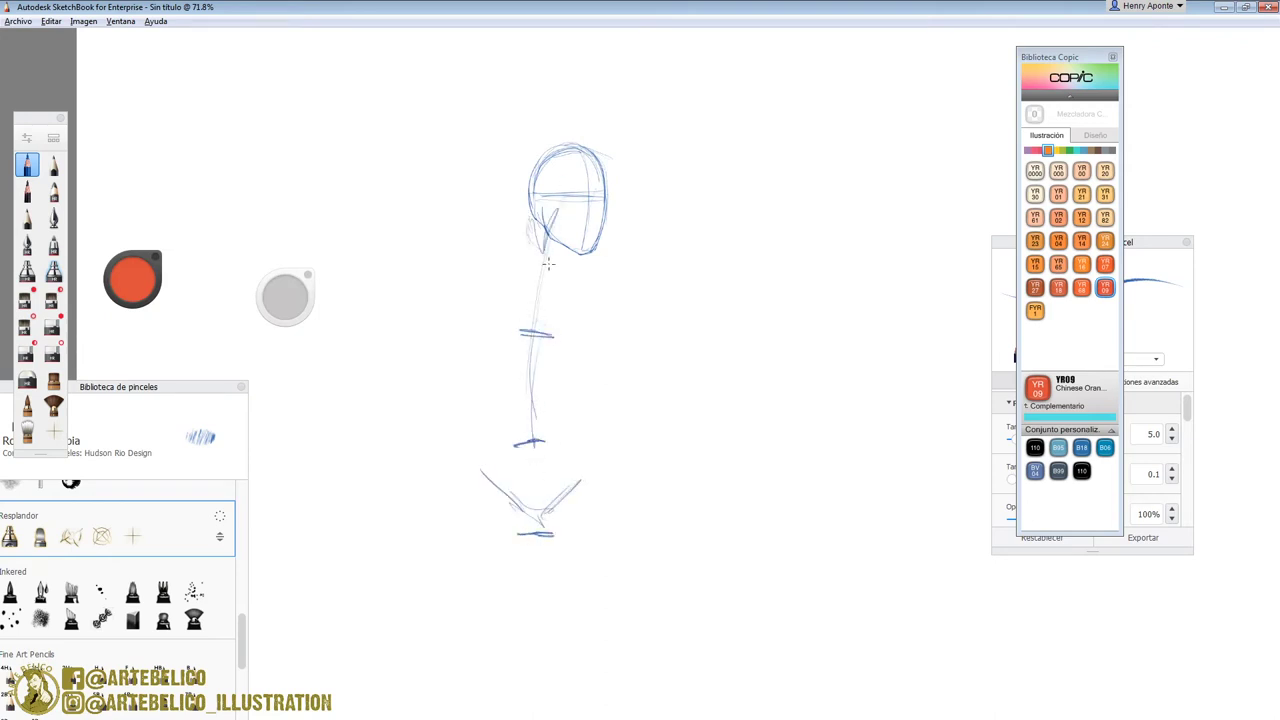
Step: Block in the torso with the shoulder line, both sides, the rib curve and the waistline
{"action": "mouse_move", "coordinate": [520, 238]}
{"action": "left_mouse_down"}
{"action": "mouse_move", "coordinate": [479, 248]}
{"action": "mouse_move", "coordinate": [471, 265]}
{"action": "mouse_move", "coordinate": [475, 367]}
{"action": "mouse_move", "coordinate": [522, 384]}
{"action": "mouse_move", "coordinate": [569, 376]}
{"action": "left_mouse_up"}
{"action": "left_click_drag", "start_coordinate": [607, 300], "coordinate": [595, 368]}
{"action": "left_click_drag", "start_coordinate": [618, 252], "coordinate": [600, 305]}
{"action": "left_click_drag", "start_coordinate": [538, 228], "coordinate": [466, 252]}
{"action": "left_click_drag", "start_coordinate": [468, 256], "coordinate": [486, 338]}
{"action": "left_click_drag", "start_coordinate": [468, 280], "coordinate": [466, 386]}
{"action": "left_click_drag", "start_coordinate": [606, 290], "coordinate": [589, 403]}
{"action": "left_click_drag", "start_coordinate": [598, 342], "coordinate": [589, 416]}
{"action": "left_click_drag", "start_coordinate": [460, 404], "coordinate": [580, 428]}
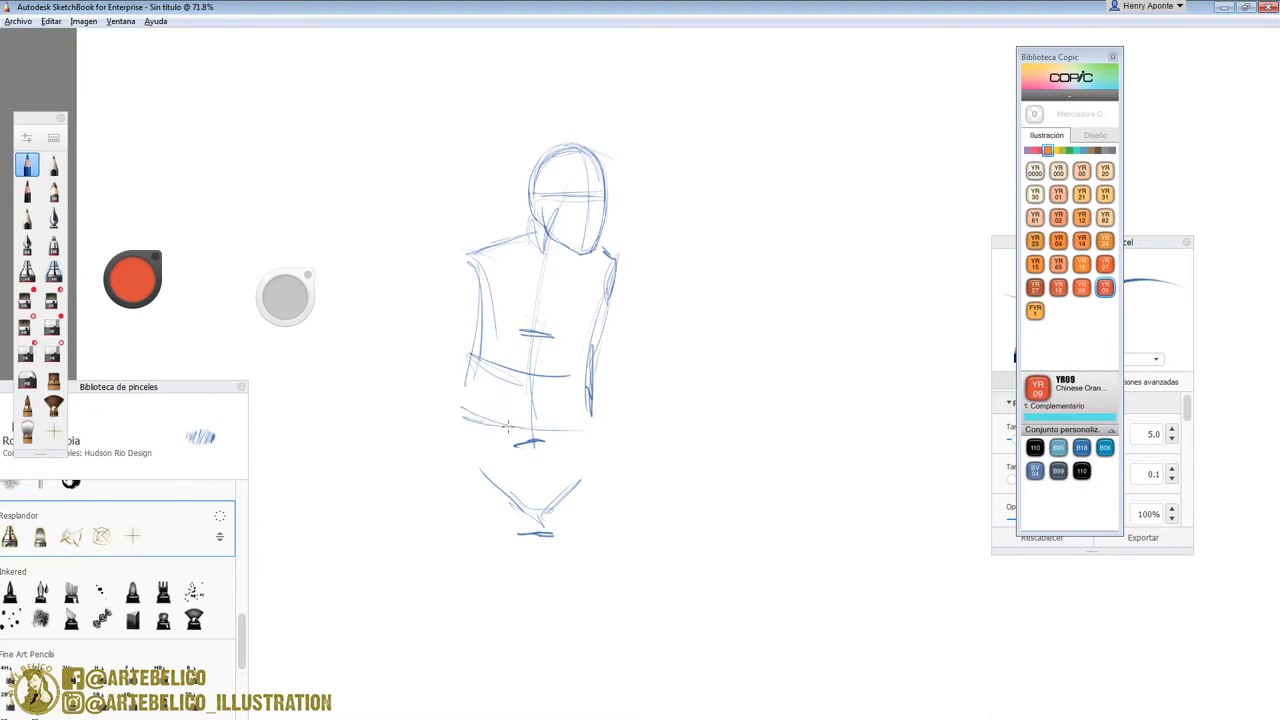
Step: Sketch the hip block down to the crotch and reinforce the torso's centre and side lines
{"action": "left_click_drag", "start_coordinate": [455, 428], "coordinate": [548, 432]}
{"action": "left_click_drag", "start_coordinate": [456, 432], "coordinate": [453, 485]}
{"action": "left_click_drag", "start_coordinate": [536, 478], "coordinate": [553, 538]}
{"action": "mouse_move", "coordinate": [540, 424]}
{"action": "left_mouse_down"}
{"action": "mouse_move", "coordinate": [550, 535]}
{"action": "mouse_move", "coordinate": [545, 280]}
{"action": "mouse_move", "coordinate": [548, 300]}
{"action": "left_mouse_up"}
{"action": "mouse_move", "coordinate": [585, 268]}
{"action": "left_mouse_down"}
{"action": "mouse_move", "coordinate": [563, 300]}
{"action": "mouse_move", "coordinate": [595, 421]}
{"action": "left_mouse_up"}
Step: Block in the gripping hand and the bent forearm reaching across the chest
{"action": "mouse_move", "coordinate": [604, 278]}
{"action": "left_mouse_down"}
{"action": "mouse_move", "coordinate": [620, 329]}
{"action": "mouse_move", "coordinate": [652, 306]}
{"action": "left_mouse_up"}
{"action": "mouse_move", "coordinate": [622, 280]}
{"action": "left_mouse_down"}
{"action": "mouse_move", "coordinate": [654, 300]}
{"action": "mouse_move", "coordinate": [590, 326]}
{"action": "left_mouse_up"}
{"action": "left_click_drag", "start_coordinate": [608, 274], "coordinate": [652, 336]}
{"action": "mouse_move", "coordinate": [598, 292]}
{"action": "left_mouse_down"}
{"action": "mouse_move", "coordinate": [504, 304]}
{"action": "mouse_move", "coordinate": [473, 342]}
{"action": "left_mouse_up"}
{"action": "mouse_move", "coordinate": [476, 353]}
{"action": "left_mouse_down"}
{"action": "mouse_move", "coordinate": [559, 337]}
{"action": "mouse_move", "coordinate": [592, 321]}
{"action": "left_mouse_up"}
{"action": "mouse_move", "coordinate": [474, 355]}
{"action": "left_mouse_down"}
{"action": "mouse_move", "coordinate": [591, 319]}
{"action": "mouse_move", "coordinate": [474, 324]}
{"action": "left_mouse_up"}
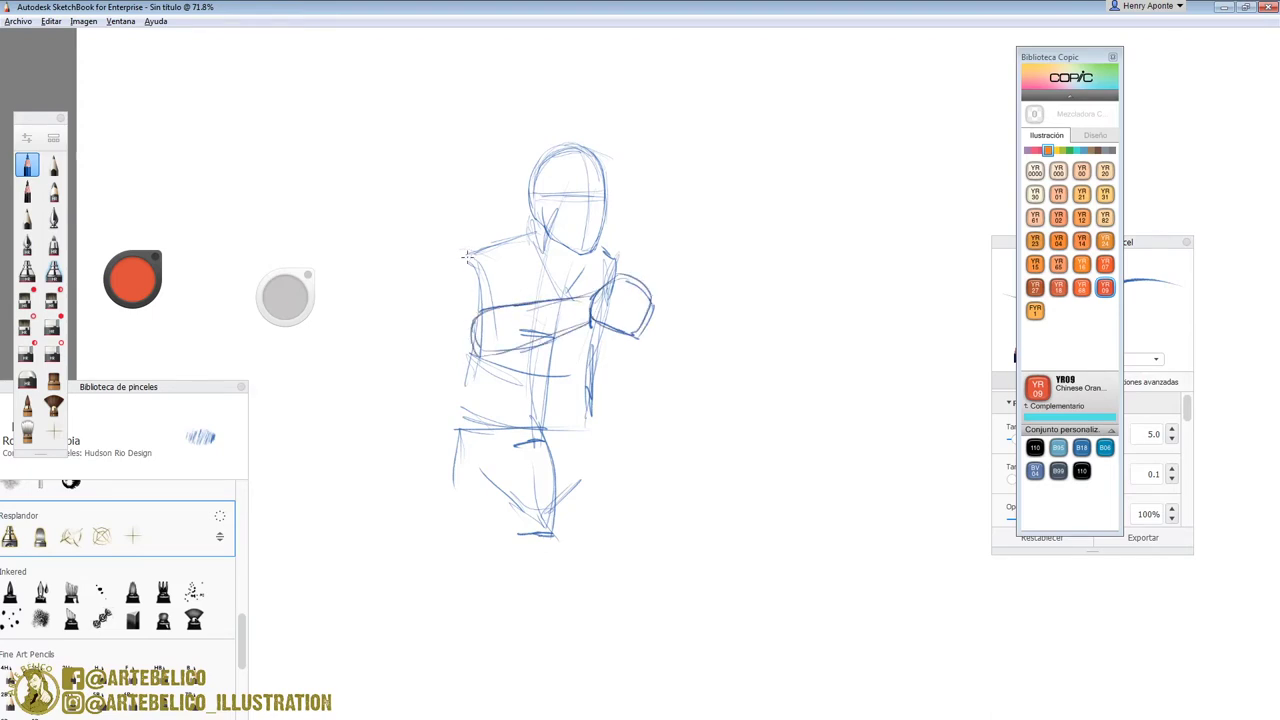
Step: Sketch the rounded shoulder and upper arm, and reinforce the forearm and elbow lines
{"action": "left_click_drag", "start_coordinate": [480, 262], "coordinate": [492, 314]}
{"action": "mouse_move", "coordinate": [460, 256]}
{"action": "left_mouse_down"}
{"action": "mouse_move", "coordinate": [480, 262]}
{"action": "mouse_move", "coordinate": [452, 362]}
{"action": "left_mouse_up"}
{"action": "mouse_move", "coordinate": [480, 300]}
{"action": "left_mouse_down"}
{"action": "mouse_move", "coordinate": [500, 366]}
{"action": "mouse_move", "coordinate": [476, 354]}
{"action": "left_mouse_up"}
{"action": "left_click_drag", "start_coordinate": [470, 258], "coordinate": [490, 298]}
{"action": "mouse_move", "coordinate": [476, 248]}
{"action": "left_mouse_down"}
{"action": "mouse_move", "coordinate": [446, 281]}
{"action": "mouse_move", "coordinate": [463, 257]}
{"action": "mouse_move", "coordinate": [449, 288]}
{"action": "mouse_move", "coordinate": [466, 356]}
{"action": "left_mouse_up"}
{"action": "mouse_move", "coordinate": [504, 314]}
{"action": "left_mouse_down"}
{"action": "mouse_move", "coordinate": [472, 366]}
{"action": "mouse_move", "coordinate": [558, 340]}
{"action": "left_mouse_up"}
{"action": "left_click_drag", "start_coordinate": [546, 338], "coordinate": [590, 316]}
{"action": "left_click_drag", "start_coordinate": [512, 326], "coordinate": [594, 290]}
Step: Block in the rifle's body as a long rectangle extending forward from the shoulder above the gripping hand
{"action": "mouse_move", "coordinate": [486, 324]}
{"action": "left_mouse_down"}
{"action": "mouse_move", "coordinate": [593, 298]}
{"action": "mouse_move", "coordinate": [720, 232]}
{"action": "mouse_move", "coordinate": [720, 258]}
{"action": "left_mouse_up"}
{"action": "left_click_drag", "start_coordinate": [720, 276], "coordinate": [640, 280]}
{"action": "left_click_drag", "start_coordinate": [612, 238], "coordinate": [718, 234]}
{"action": "mouse_move", "coordinate": [618, 232]}
{"action": "left_mouse_down"}
{"action": "mouse_move", "coordinate": [614, 274]}
{"action": "mouse_move", "coordinate": [704, 236]}
{"action": "left_mouse_up"}
{"action": "left_click_drag", "start_coordinate": [716, 240], "coordinate": [716, 288]}
{"action": "left_click_drag", "start_coordinate": [716, 288], "coordinate": [640, 290]}
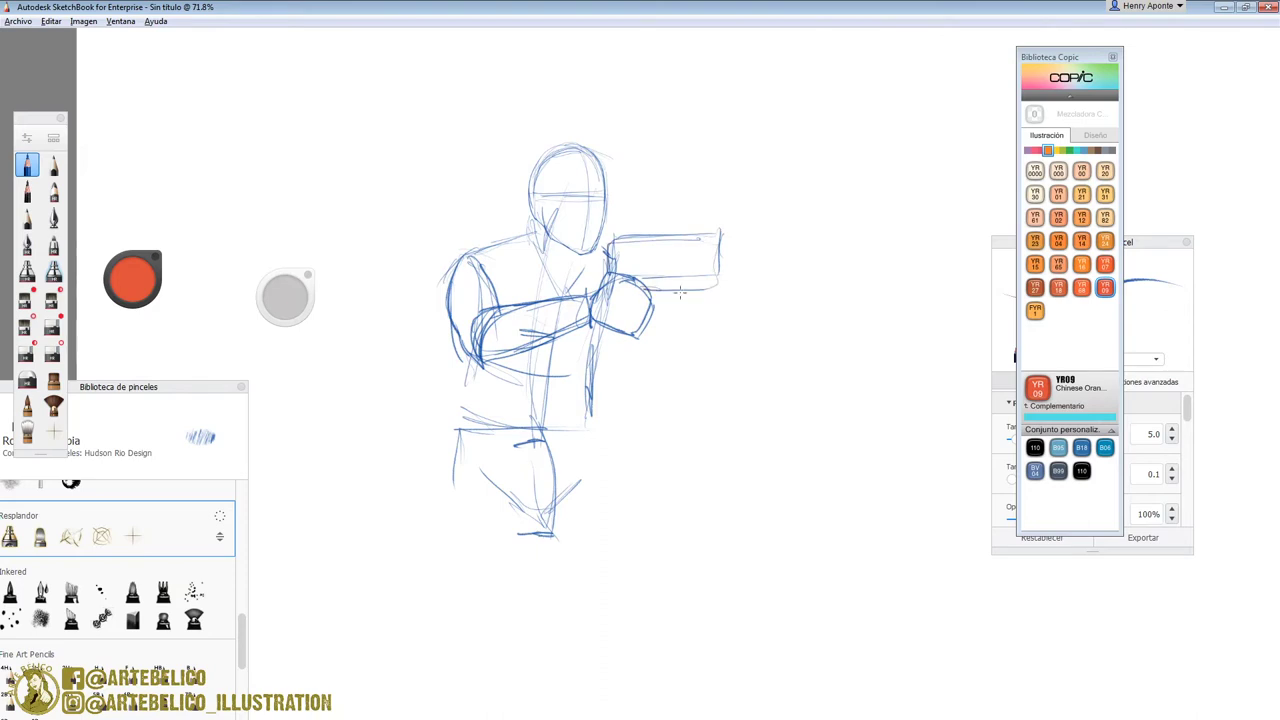
Step: Sketch the supporting hand as a box under the rifle's front and add the curved magazine behind it
{"action": "mouse_move", "coordinate": [717, 283]}
{"action": "left_mouse_down"}
{"action": "mouse_move", "coordinate": [690, 282]}
{"action": "mouse_move", "coordinate": [690, 326]}
{"action": "left_mouse_up"}
{"action": "left_click_drag", "start_coordinate": [690, 326], "coordinate": [734, 328]}
{"action": "mouse_move", "coordinate": [692, 290]}
{"action": "left_mouse_down"}
{"action": "mouse_move", "coordinate": [730, 286]}
{"action": "mouse_move", "coordinate": [734, 322]}
{"action": "left_mouse_up"}
{"action": "mouse_move", "coordinate": [686, 322]}
{"action": "left_mouse_down"}
{"action": "mouse_move", "coordinate": [650, 322]}
{"action": "mouse_move", "coordinate": [656, 358]}
{"action": "left_mouse_up"}
{"action": "left_click_drag", "start_coordinate": [668, 300], "coordinate": [690, 360]}
{"action": "left_click_drag", "start_coordinate": [684, 280], "coordinate": [690, 350]}
Step: Add the front shoulder stroke, a curved belt line around the waist and the front hip line
{"action": "left_click_drag", "start_coordinate": [606, 248], "coordinate": [590, 254]}
{"action": "mouse_move", "coordinate": [588, 380]}
{"action": "left_mouse_down"}
{"action": "mouse_move", "coordinate": [592, 436]}
{"action": "mouse_move", "coordinate": [456, 404]}
{"action": "left_mouse_up"}
{"action": "mouse_move", "coordinate": [475, 378]}
{"action": "left_mouse_down"}
{"action": "mouse_move", "coordinate": [463, 430]}
{"action": "mouse_move", "coordinate": [570, 441]}
{"action": "left_mouse_up"}
{"action": "left_click_drag", "start_coordinate": [596, 410], "coordinate": [603, 456]}
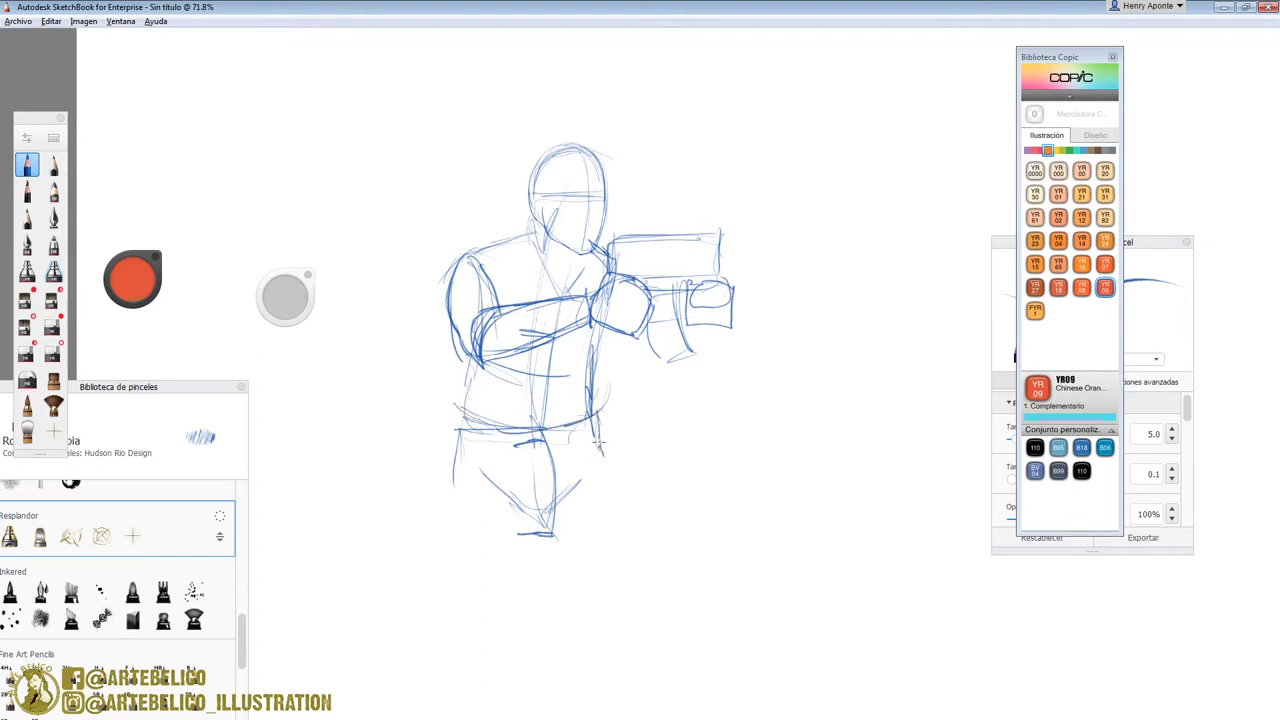
Step: Sketch the trailing leg's thigh from the hip and crotch down to the knee
{"action": "left_click_drag", "start_coordinate": [632, 529], "coordinate": [660, 380]}
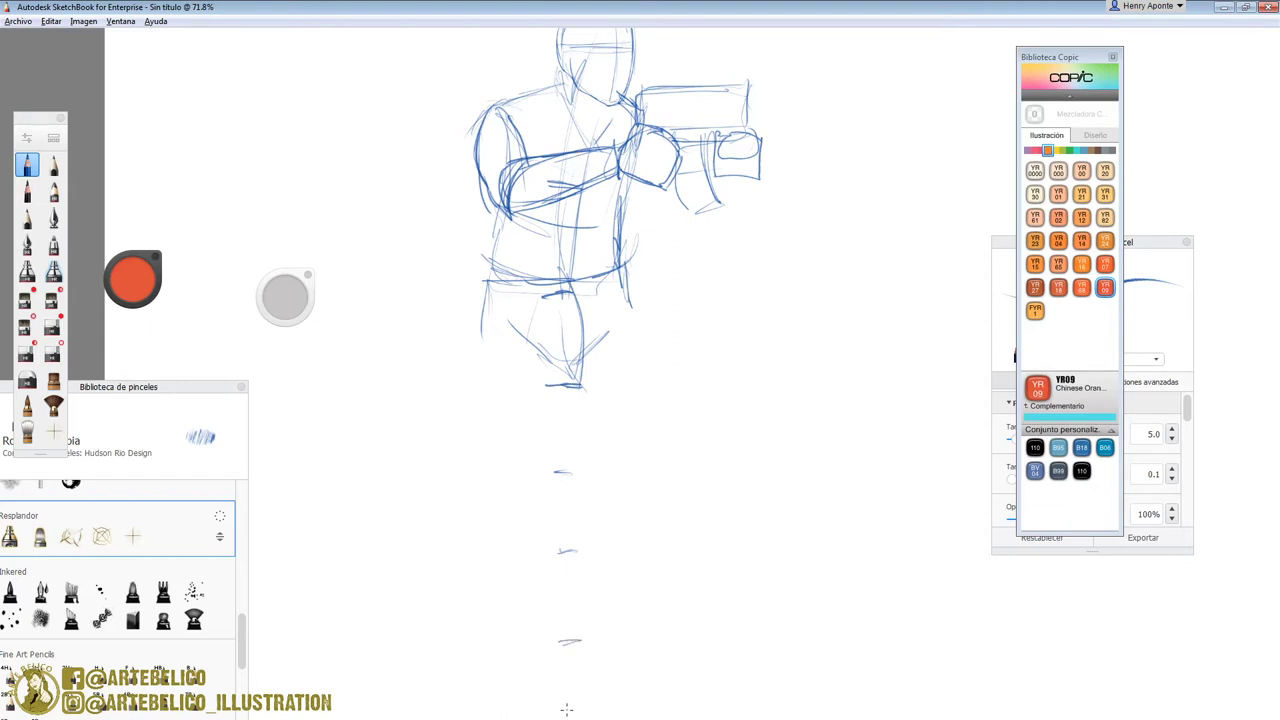
{"action": "left_click_drag", "start_coordinate": [488, 282], "coordinate": [449, 412]}
{"action": "left_click_drag", "start_coordinate": [570, 346], "coordinate": [557, 417]}
{"action": "left_click_drag", "start_coordinate": [564, 387], "coordinate": [517, 472]}
{"action": "left_click_drag", "start_coordinate": [487, 287], "coordinate": [440, 500]}
{"action": "left_click_drag", "start_coordinate": [554, 376], "coordinate": [488, 510]}
Step: Sketch the trailing leg's knee curve and lower leg down to the ankle
{"action": "left_click_drag", "start_coordinate": [478, 436], "coordinate": [470, 512]}
{"action": "left_click_drag", "start_coordinate": [494, 470], "coordinate": [446, 564]}
{"action": "left_click_drag", "start_coordinate": [466, 508], "coordinate": [416, 626]}
{"action": "left_click_drag", "start_coordinate": [436, 490], "coordinate": [388, 632]}
{"action": "left_click_drag", "start_coordinate": [492, 502], "coordinate": [456, 652]}
{"action": "left_click_drag", "start_coordinate": [462, 590], "coordinate": [407, 665]}
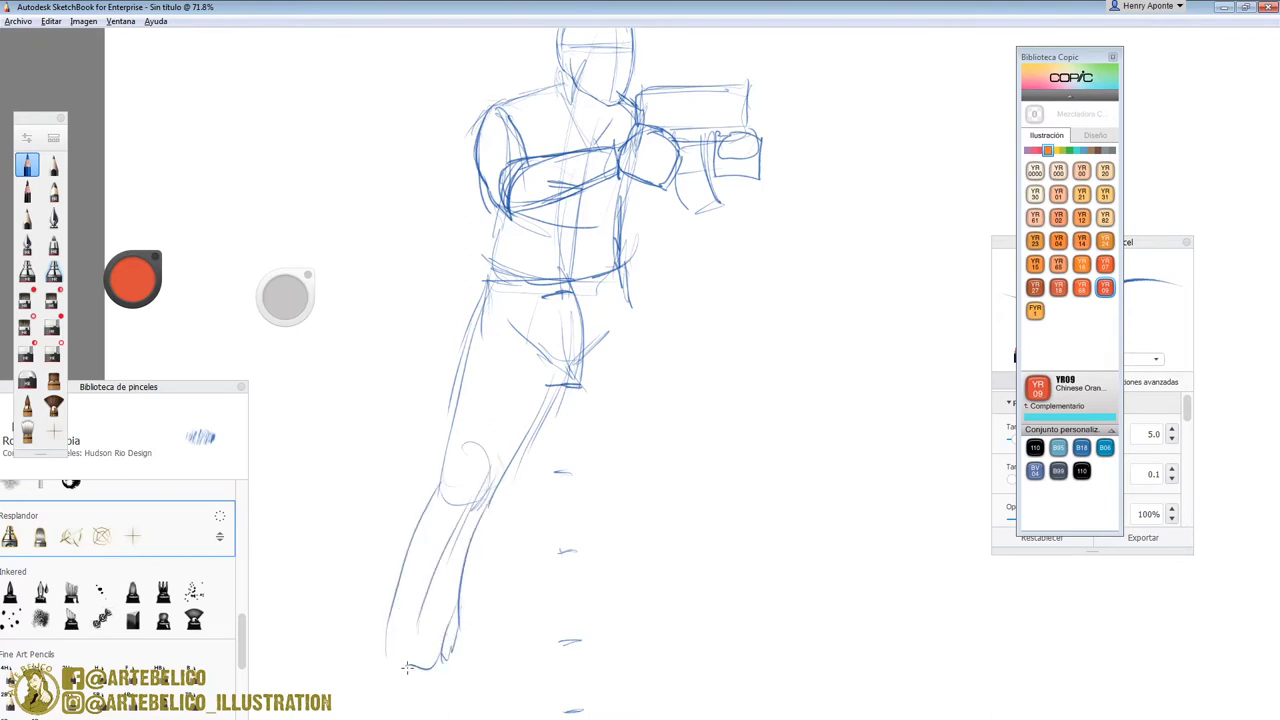
Step: Sketch the leading leg's inner and outer contours from the hip through the knee to the ankle
{"action": "mouse_move", "coordinate": [578, 378]}
{"action": "left_mouse_down"}
{"action": "mouse_move", "coordinate": [505, 468]}
{"action": "mouse_move", "coordinate": [596, 446]}
{"action": "left_mouse_up"}
{"action": "left_click_drag", "start_coordinate": [622, 264], "coordinate": [642, 350]}
{"action": "left_click_drag", "start_coordinate": [628, 304], "coordinate": [678, 480]}
{"action": "mouse_move", "coordinate": [574, 398]}
{"action": "left_mouse_down"}
{"action": "mouse_move", "coordinate": [628, 505]}
{"action": "mouse_move", "coordinate": [640, 614]}
{"action": "left_mouse_up"}
{"action": "left_click_drag", "start_coordinate": [674, 436], "coordinate": [686, 584]}
{"action": "left_click_drag", "start_coordinate": [682, 500], "coordinate": [707, 640]}
{"action": "mouse_move", "coordinate": [707, 640]}
{"action": "left_mouse_down"}
{"action": "mouse_move", "coordinate": [656, 673]}
{"action": "mouse_move", "coordinate": [704, 630]}
{"action": "left_mouse_up"}
{"action": "left_click_drag", "start_coordinate": [624, 504], "coordinate": [638, 646]}
{"action": "left_click_drag", "start_coordinate": [568, 402], "coordinate": [626, 496]}
{"action": "left_click_drag", "start_coordinate": [668, 472], "coordinate": [652, 485]}
Step: Draw light centre lines along the thigh and lower leg of both legs
{"action": "left_click_drag", "start_coordinate": [622, 366], "coordinate": [654, 482]}
{"action": "left_click_drag", "start_coordinate": [655, 472], "coordinate": [669, 652]}
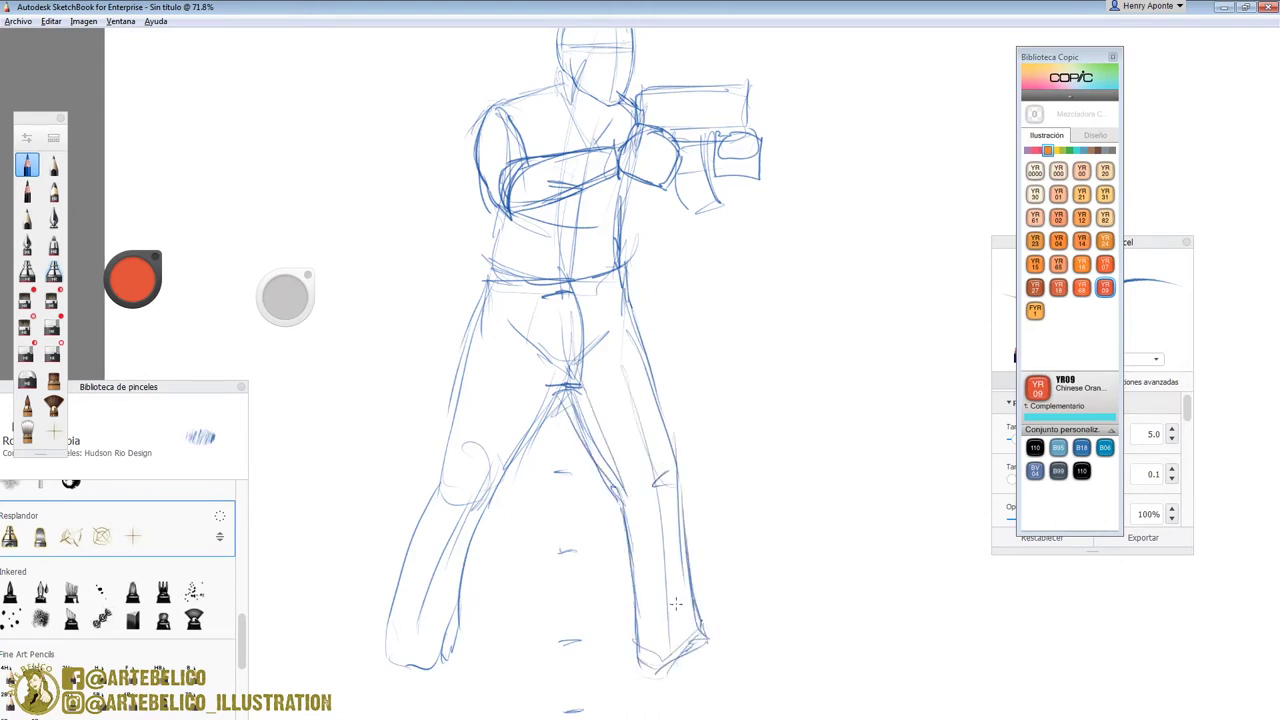
{"action": "left_click_drag", "start_coordinate": [518, 352], "coordinate": [462, 488]}
{"action": "left_click_drag", "start_coordinate": [470, 468], "coordinate": [422, 654]}
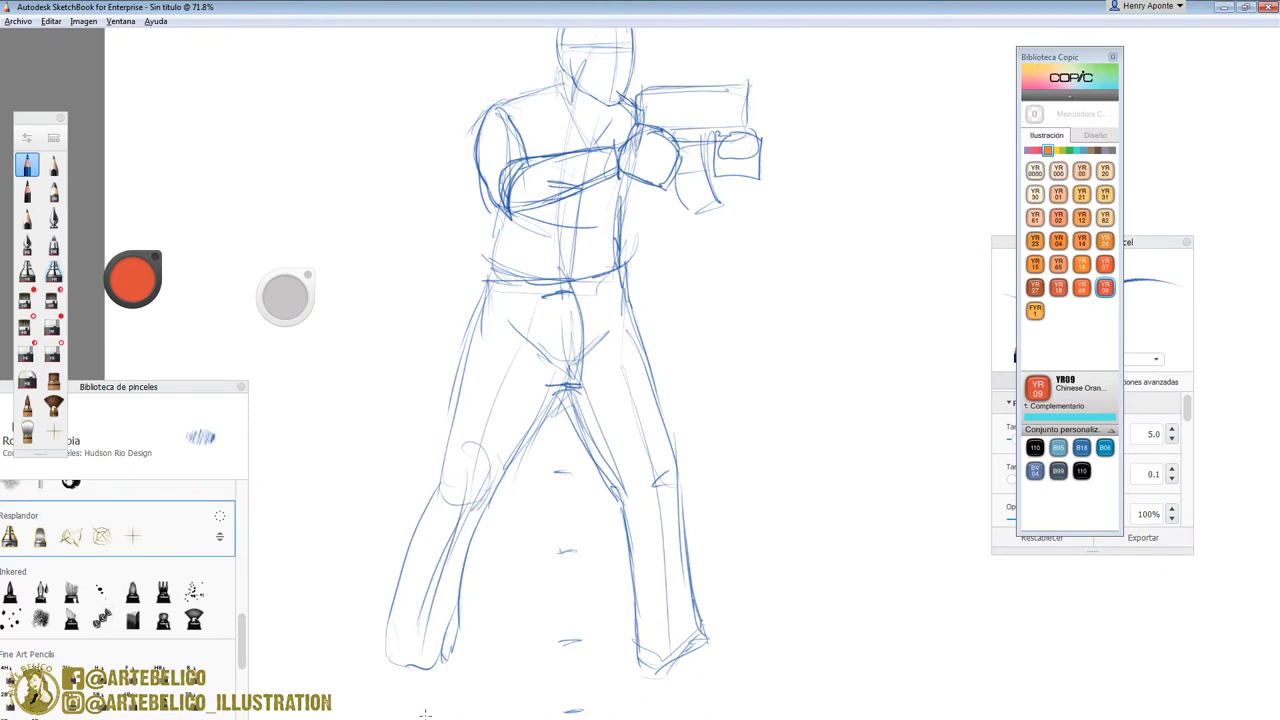
Step: Block in both boots below the ankles and reinforce the front hip line
{"action": "mouse_move", "coordinate": [722, 658]}
{"action": "left_mouse_down"}
{"action": "mouse_move", "coordinate": [676, 688]}
{"action": "mouse_move", "coordinate": [746, 690]}
{"action": "left_mouse_up"}
{"action": "left_click_drag", "start_coordinate": [704, 642], "coordinate": [736, 652]}
{"action": "left_click_drag", "start_coordinate": [642, 668], "coordinate": [714, 694]}
{"action": "left_click_drag", "start_coordinate": [704, 636], "coordinate": [746, 676]}
{"action": "mouse_move", "coordinate": [386, 668]}
{"action": "left_mouse_down"}
{"action": "mouse_move", "coordinate": [426, 656]}
{"action": "mouse_move", "coordinate": [434, 676]}
{"action": "mouse_move", "coordinate": [368, 702]}
{"action": "left_mouse_up"}
{"action": "mouse_move", "coordinate": [370, 702]}
{"action": "left_mouse_down"}
{"action": "mouse_move", "coordinate": [442, 692]}
{"action": "mouse_move", "coordinate": [436, 702]}
{"action": "left_mouse_up"}
{"action": "left_click_drag", "start_coordinate": [384, 656], "coordinate": [430, 684]}
{"action": "left_click_drag", "start_coordinate": [634, 306], "coordinate": [620, 250]}
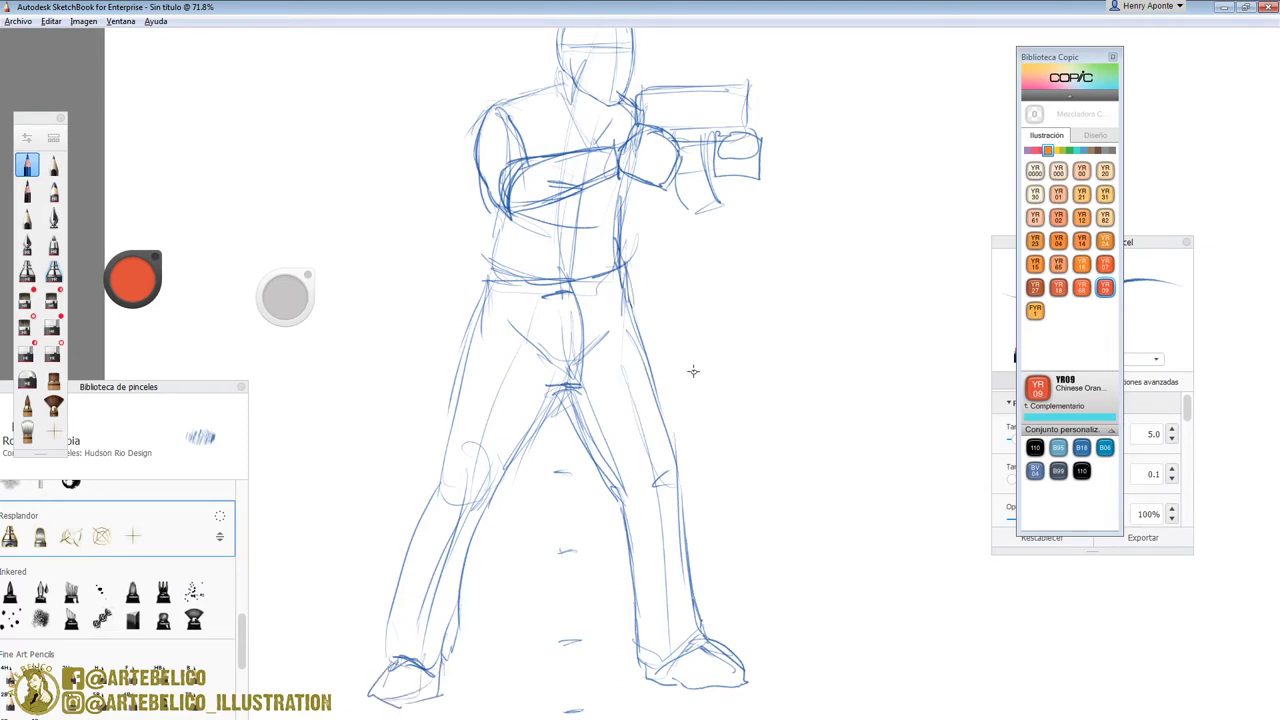
Step: Refine the rifle's lower edge and sketch the fingers and grip around the supporting hand
{"action": "key", "text": "space"}
{"action": "left_click_drag", "start_coordinate": [676, 345], "coordinate": [683, 550]}
{"action": "mouse_move", "coordinate": [707, 267]}
{"action": "left_mouse_down"}
{"action": "mouse_move", "coordinate": [664, 180]}
{"action": "mouse_move", "coordinate": [690, 60]}
{"action": "left_mouse_up"}
{"action": "key", "text": "space"}
{"action": "left_click_drag", "start_coordinate": [646, 155], "coordinate": [769, 177]}
{"action": "left_click_drag", "start_coordinate": [713, 198], "coordinate": [716, 240]}
{"action": "left_click_drag", "start_coordinate": [718, 243], "coordinate": [686, 246]}
{"action": "left_click_drag", "start_coordinate": [671, 200], "coordinate": [680, 245]}
{"action": "left_click_drag", "start_coordinate": [702, 196], "coordinate": [713, 245]}
{"action": "mouse_move", "coordinate": [614, 172]}
{"action": "left_mouse_down"}
{"action": "mouse_move", "coordinate": [515, 171]}
{"action": "mouse_move", "coordinate": [515, 229]}
{"action": "left_mouse_up"}
{"action": "mouse_move", "coordinate": [515, 172]}
{"action": "left_mouse_down"}
{"action": "mouse_move", "coordinate": [769, 153]}
{"action": "mouse_move", "coordinate": [758, 192]}
{"action": "mouse_move", "coordinate": [697, 246]}
{"action": "left_mouse_up"}
Step: Sketch the rifle's forward grip area and extend the barrel lines beyond the front of its body
{"action": "left_click_drag", "start_coordinate": [700, 195], "coordinate": [719, 298]}
{"action": "mouse_move", "coordinate": [727, 298]}
{"action": "left_mouse_down"}
{"action": "mouse_move", "coordinate": [758, 260]}
{"action": "mouse_move", "coordinate": [742, 236]}
{"action": "mouse_move", "coordinate": [772, 196]}
{"action": "left_mouse_up"}
{"action": "mouse_move", "coordinate": [727, 200]}
{"action": "left_mouse_down"}
{"action": "mouse_move", "coordinate": [726, 231]}
{"action": "mouse_move", "coordinate": [772, 198]}
{"action": "mouse_move", "coordinate": [884, 184]}
{"action": "left_mouse_up"}
{"action": "left_click_drag", "start_coordinate": [766, 151], "coordinate": [908, 149]}
{"action": "left_click_drag", "start_coordinate": [780, 167], "coordinate": [876, 165]}
Step: Sketch the pouches across the vest's abdomen and the rounded pouch on its front side
{"action": "key", "text": "space"}
{"action": "left_click_drag", "start_coordinate": [730, 340], "coordinate": [694, 346]}
{"action": "left_click_drag", "start_coordinate": [505, 302], "coordinate": [495, 368]}
{"action": "left_click_drag", "start_coordinate": [549, 302], "coordinate": [508, 379]}
{"action": "left_click_drag", "start_coordinate": [539, 384], "coordinate": [581, 380]}
{"action": "left_click_drag", "start_coordinate": [568, 293], "coordinate": [588, 364]}
{"action": "mouse_move", "coordinate": [601, 298]}
{"action": "left_mouse_down"}
{"action": "mouse_move", "coordinate": [591, 377]}
{"action": "mouse_move", "coordinate": [631, 379]}
{"action": "left_mouse_up"}
{"action": "mouse_move", "coordinate": [601, 303]}
{"action": "left_mouse_down"}
{"action": "mouse_move", "coordinate": [640, 297]}
{"action": "mouse_move", "coordinate": [640, 382]}
{"action": "left_mouse_up"}
{"action": "mouse_move", "coordinate": [652, 290]}
{"action": "left_mouse_down"}
{"action": "mouse_move", "coordinate": [672, 350]}
{"action": "mouse_move", "coordinate": [672, 300]}
{"action": "left_mouse_up"}
Step: Sketch the edge of the vest's chest panel and its shoulder strap beside the neck
{"action": "left_click_drag", "start_coordinate": [554, 188], "coordinate": [541, 232]}
{"action": "mouse_move", "coordinate": [542, 176]}
{"action": "left_mouse_down"}
{"action": "mouse_move", "coordinate": [522, 240]}
{"action": "mouse_move", "coordinate": [562, 170]}
{"action": "left_mouse_up"}
{"action": "left_click_drag", "start_coordinate": [580, 196], "coordinate": [561, 166]}
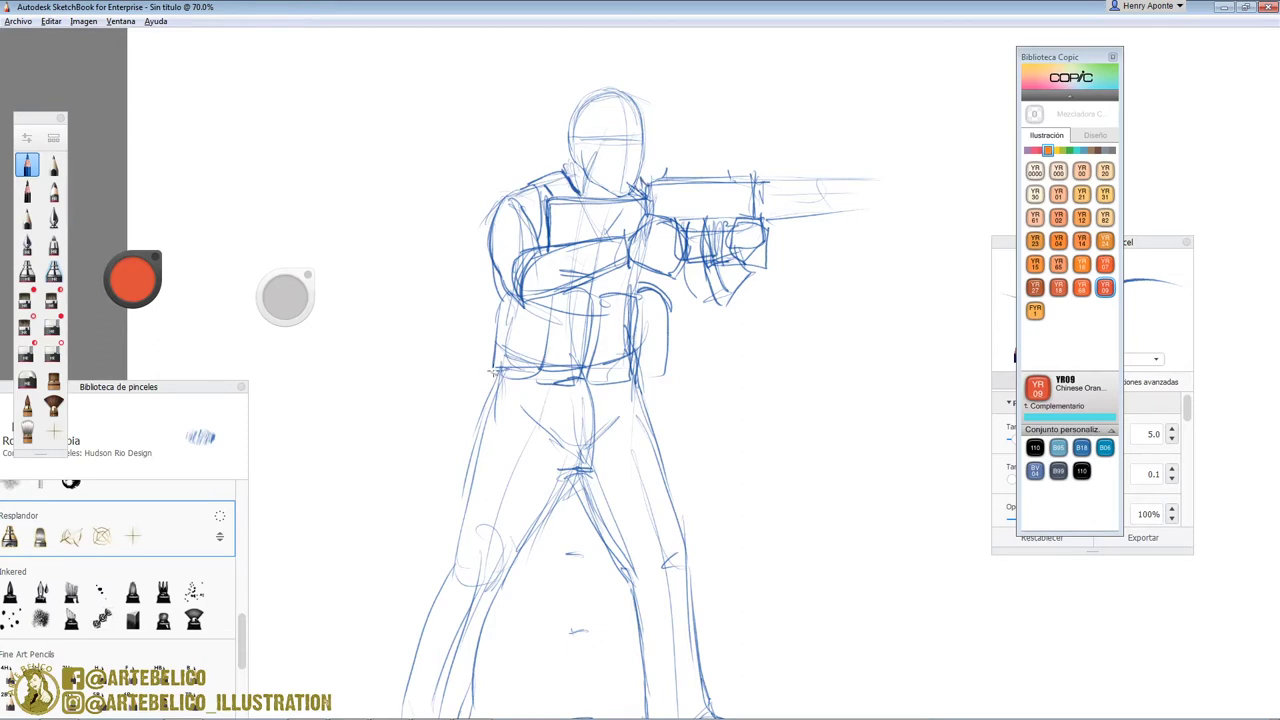
Step: Add the rear hip pouch, the front pouch's detail, the belt lines and a strap around the trailing thigh
{"action": "mouse_move", "coordinate": [490, 300]}
{"action": "left_mouse_down"}
{"action": "mouse_move", "coordinate": [462, 378]}
{"action": "mouse_move", "coordinate": [490, 384]}
{"action": "left_mouse_up"}
{"action": "left_click_drag", "start_coordinate": [664, 334], "coordinate": [672, 360]}
{"action": "left_click_drag", "start_coordinate": [570, 388], "coordinate": [564, 430]}
{"action": "left_click_drag", "start_coordinate": [486, 383], "coordinate": [552, 410]}
{"action": "mouse_move", "coordinate": [568, 486]}
{"action": "left_mouse_down"}
{"action": "mouse_move", "coordinate": [476, 494]}
{"action": "mouse_move", "coordinate": [544, 516]}
{"action": "left_mouse_up"}
{"action": "left_click_drag", "start_coordinate": [482, 482], "coordinate": [562, 490]}
Step: Sketch the diagonal hip straps and the holster hanging along the trailing thigh
{"action": "left_click_drag", "start_coordinate": [506, 420], "coordinate": [494, 496]}
{"action": "left_click_drag", "start_coordinate": [492, 436], "coordinate": [574, 380]}
{"action": "left_click_drag", "start_coordinate": [490, 446], "coordinate": [602, 386]}
{"action": "mouse_move", "coordinate": [475, 412]}
{"action": "left_mouse_down"}
{"action": "mouse_move", "coordinate": [495, 436]}
{"action": "mouse_move", "coordinate": [454, 477]}
{"action": "mouse_move", "coordinate": [440, 535]}
{"action": "left_mouse_up"}
{"action": "mouse_move", "coordinate": [440, 535]}
{"action": "left_mouse_down"}
{"action": "mouse_move", "coordinate": [450, 548]}
{"action": "mouse_move", "coordinate": [514, 484]}
{"action": "left_mouse_up"}
{"action": "left_click_drag", "start_coordinate": [508, 446], "coordinate": [514, 498]}
Step: Draw the double strap around the leading thigh and the gear attached to its outer side
{"action": "left_click_drag", "start_coordinate": [662, 436], "coordinate": [640, 470]}
{"action": "left_click_drag", "start_coordinate": [650, 430], "coordinate": [582, 476]}
{"action": "left_click_drag", "start_coordinate": [656, 456], "coordinate": [580, 492]}
{"action": "left_click_drag", "start_coordinate": [646, 462], "coordinate": [586, 502]}
{"action": "left_click_drag", "start_coordinate": [664, 470], "coordinate": [588, 514]}
{"action": "left_click_drag", "start_coordinate": [664, 438], "coordinate": [566, 500]}
{"action": "left_click_drag", "start_coordinate": [662, 478], "coordinate": [566, 518]}
{"action": "left_click_drag", "start_coordinate": [660, 448], "coordinate": [672, 484]}
{"action": "left_click_drag", "start_coordinate": [656, 432], "coordinate": [680, 520]}
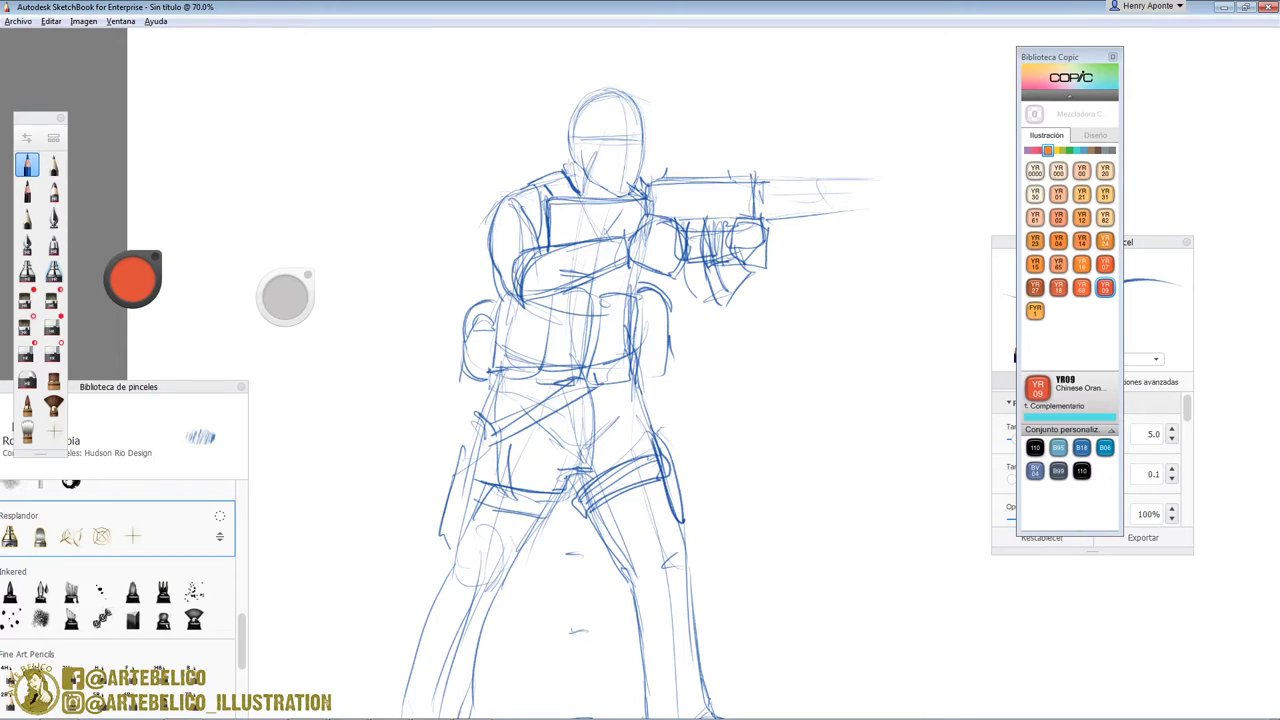
Step: Lower the opacity of the sketch layer to fade the blue pencil lines
{"action": "left_click", "coordinate": [1183, 122]}
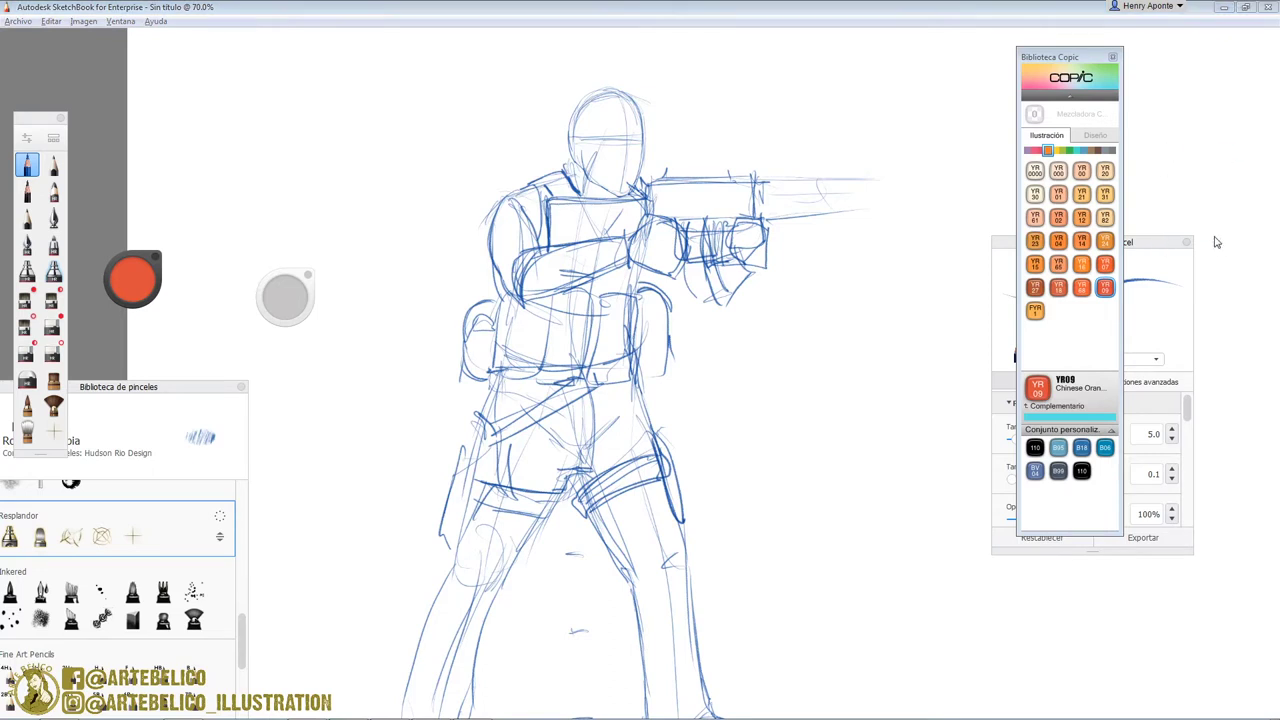
{"action": "left_click_drag", "start_coordinate": [1214, 239], "coordinate": [1197, 240]}
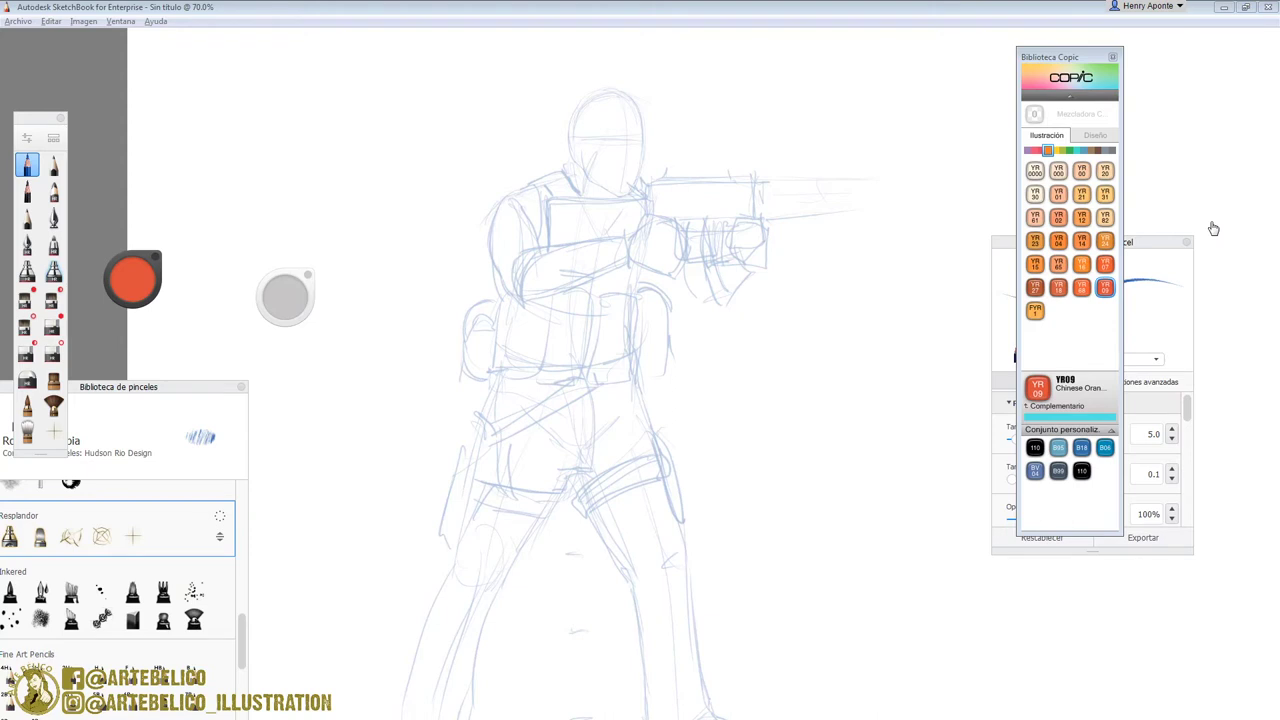
Step: Draw the shoulder, chest pocket and bent near arm with its sleeve folds in darker blue pencil over the faded sketch
{"action": "mouse_move", "coordinate": [526, 190]}
{"action": "left_mouse_down"}
{"action": "mouse_move", "coordinate": [555, 228]}
{"action": "mouse_move", "coordinate": [536, 191]}
{"action": "mouse_move", "coordinate": [546, 207]}
{"action": "mouse_move", "coordinate": [544, 175]}
{"action": "mouse_move", "coordinate": [570, 196]}
{"action": "mouse_move", "coordinate": [550, 248]}
{"action": "left_mouse_up"}
{"action": "mouse_move", "coordinate": [564, 196]}
{"action": "left_mouse_down"}
{"action": "mouse_move", "coordinate": [548, 246]}
{"action": "mouse_move", "coordinate": [606, 226]}
{"action": "mouse_move", "coordinate": [616, 203]}
{"action": "mouse_move", "coordinate": [622, 236]}
{"action": "left_mouse_up"}
{"action": "mouse_move", "coordinate": [634, 190]}
{"action": "left_mouse_down"}
{"action": "mouse_move", "coordinate": [742, 184]}
{"action": "mouse_move", "coordinate": [746, 210]}
{"action": "mouse_move", "coordinate": [642, 204]}
{"action": "mouse_move", "coordinate": [638, 225]}
{"action": "left_mouse_up"}
{"action": "mouse_move", "coordinate": [520, 190]}
{"action": "left_mouse_down"}
{"action": "mouse_move", "coordinate": [485, 262]}
{"action": "mouse_move", "coordinate": [480, 252]}
{"action": "left_mouse_up"}
{"action": "mouse_move", "coordinate": [548, 220]}
{"action": "left_mouse_down"}
{"action": "mouse_move", "coordinate": [546, 252]}
{"action": "mouse_move", "coordinate": [549, 228]}
{"action": "mouse_move", "coordinate": [518, 215]}
{"action": "mouse_move", "coordinate": [476, 258]}
{"action": "mouse_move", "coordinate": [524, 218]}
{"action": "mouse_move", "coordinate": [487, 285]}
{"action": "mouse_move", "coordinate": [500, 304]}
{"action": "left_mouse_up"}
{"action": "mouse_move", "coordinate": [544, 244]}
{"action": "left_mouse_down"}
{"action": "mouse_move", "coordinate": [496, 304]}
{"action": "mouse_move", "coordinate": [531, 304]}
{"action": "mouse_move", "coordinate": [518, 308]}
{"action": "left_mouse_up"}
{"action": "mouse_move", "coordinate": [522, 276]}
{"action": "left_mouse_down"}
{"action": "mouse_move", "coordinate": [510, 310]}
{"action": "mouse_move", "coordinate": [588, 248]}
{"action": "left_mouse_up"}
{"action": "mouse_move", "coordinate": [624, 232]}
{"action": "left_mouse_down"}
{"action": "mouse_move", "coordinate": [598, 280]}
{"action": "mouse_move", "coordinate": [534, 318]}
{"action": "mouse_move", "coordinate": [598, 258]}
{"action": "mouse_move", "coordinate": [598, 290]}
{"action": "left_mouse_up"}
{"action": "left_click_drag", "start_coordinate": [624, 264], "coordinate": [596, 294]}
Step: Draw the gloved trigger hand and the rifle's curved magazine below the receiver
{"action": "mouse_move", "coordinate": [636, 232]}
{"action": "left_mouse_down"}
{"action": "mouse_move", "coordinate": [612, 276]}
{"action": "mouse_move", "coordinate": [710, 234]}
{"action": "mouse_move", "coordinate": [688, 250]}
{"action": "mouse_move", "coordinate": [648, 240]}
{"action": "mouse_move", "coordinate": [630, 270]}
{"action": "left_mouse_up"}
{"action": "mouse_move", "coordinate": [684, 236]}
{"action": "left_mouse_down"}
{"action": "mouse_move", "coordinate": [700, 296]}
{"action": "mouse_move", "coordinate": [740, 268]}
{"action": "mouse_move", "coordinate": [730, 236]}
{"action": "mouse_move", "coordinate": [732, 284]}
{"action": "left_mouse_up"}
{"action": "mouse_move", "coordinate": [700, 264]}
{"action": "left_mouse_down"}
{"action": "mouse_move", "coordinate": [694, 302]}
{"action": "mouse_move", "coordinate": [712, 304]}
{"action": "left_mouse_up"}
{"action": "left_click_drag", "start_coordinate": [736, 248], "coordinate": [716, 294]}
{"action": "left_click_drag", "start_coordinate": [734, 220], "coordinate": [728, 250]}
{"action": "mouse_move", "coordinate": [690, 212]}
{"action": "left_mouse_down"}
{"action": "mouse_move", "coordinate": [736, 228]}
{"action": "mouse_move", "coordinate": [688, 234]}
{"action": "left_mouse_up"}
{"action": "mouse_move", "coordinate": [732, 222]}
{"action": "left_mouse_down"}
{"action": "mouse_move", "coordinate": [678, 220]}
{"action": "mouse_move", "coordinate": [727, 216]}
{"action": "left_mouse_up"}
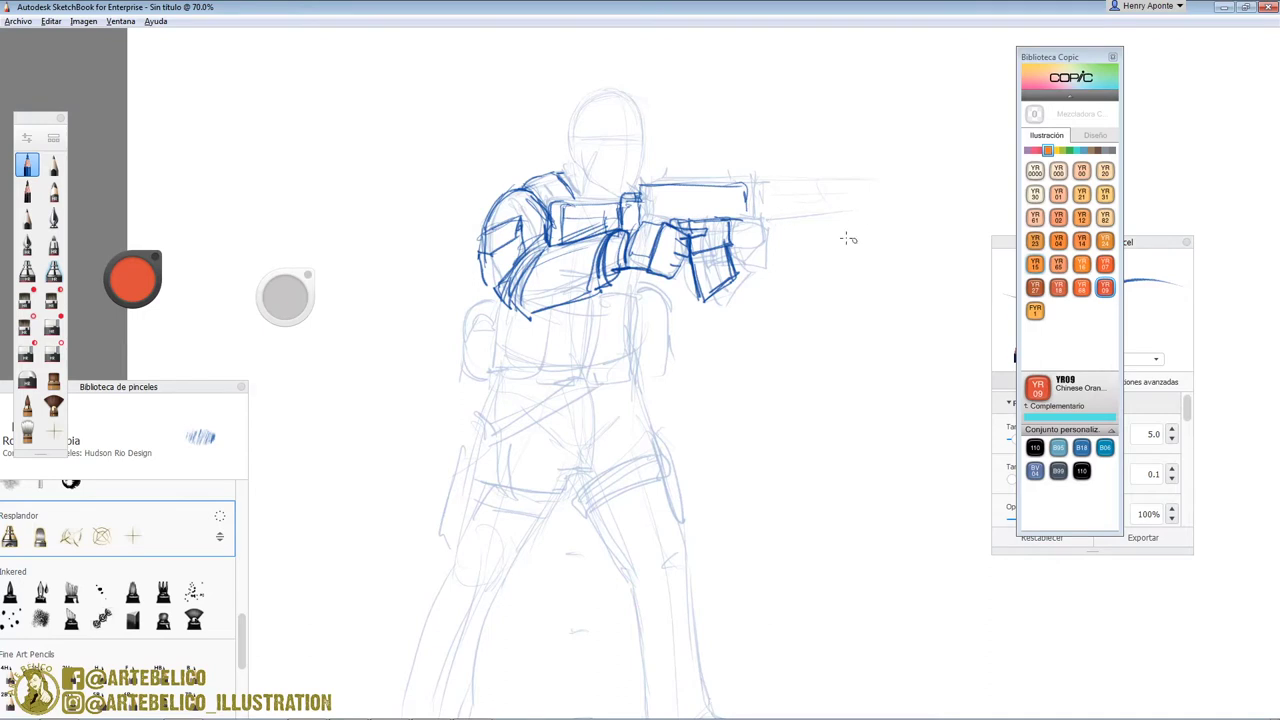
Step: Draw the rifle's handguard, the supporting hand gripping beneath it, and the long cylindrical suppressor at the muzzle
{"action": "left_click_drag", "start_coordinate": [741, 216], "coordinate": [743, 188]}
{"action": "mouse_move", "coordinate": [743, 189]}
{"action": "left_mouse_down"}
{"action": "mouse_move", "coordinate": [814, 182]}
{"action": "mouse_move", "coordinate": [817, 193]}
{"action": "mouse_move", "coordinate": [746, 215]}
{"action": "left_mouse_up"}
{"action": "mouse_move", "coordinate": [745, 221]}
{"action": "left_mouse_down"}
{"action": "mouse_move", "coordinate": [795, 222]}
{"action": "mouse_move", "coordinate": [788, 252]}
{"action": "mouse_move", "coordinate": [741, 253]}
{"action": "mouse_move", "coordinate": [774, 272]}
{"action": "left_mouse_up"}
{"action": "left_click_drag", "start_coordinate": [740, 222], "coordinate": [742, 250]}
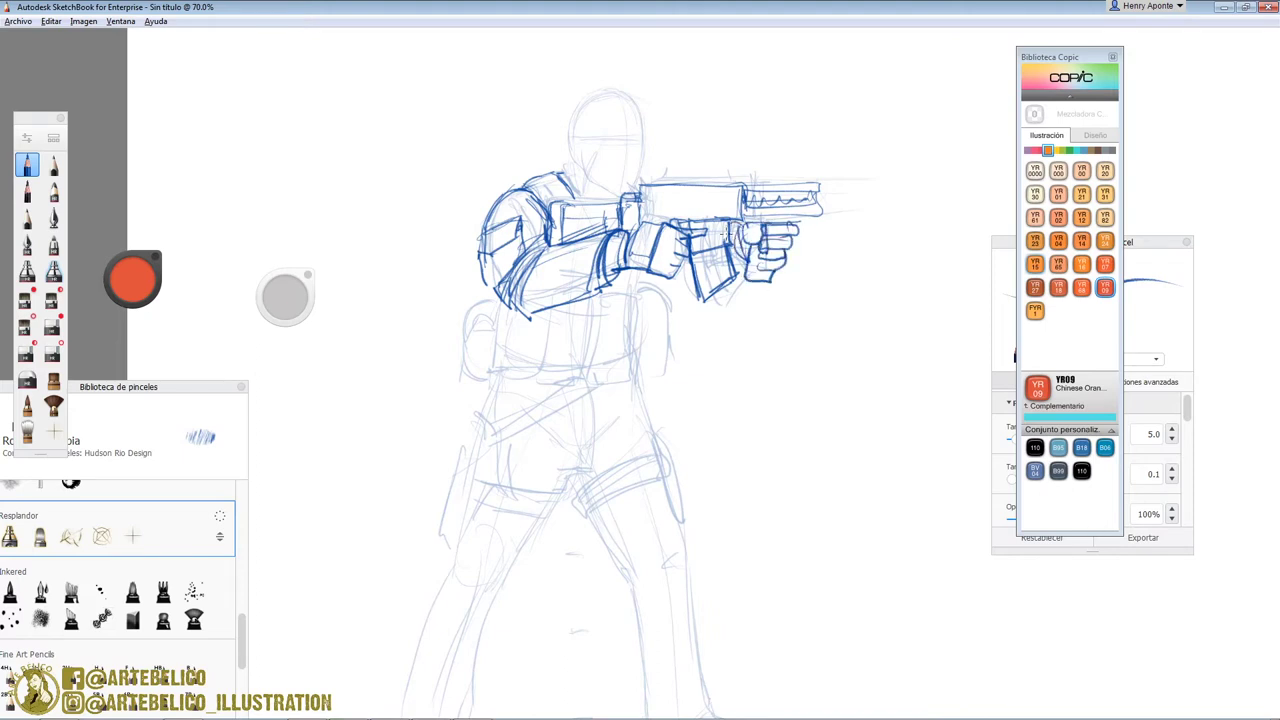
{"action": "left_click_drag", "start_coordinate": [818, 184], "coordinate": [910, 188]}
{"action": "left_click_drag", "start_coordinate": [822, 210], "coordinate": [916, 205]}
{"action": "left_click_drag", "start_coordinate": [912, 190], "coordinate": [914, 208]}
{"action": "left_click_drag", "start_coordinate": [806, 196], "coordinate": [918, 198]}
{"action": "left_click_drag", "start_coordinate": [642, 184], "coordinate": [736, 186]}
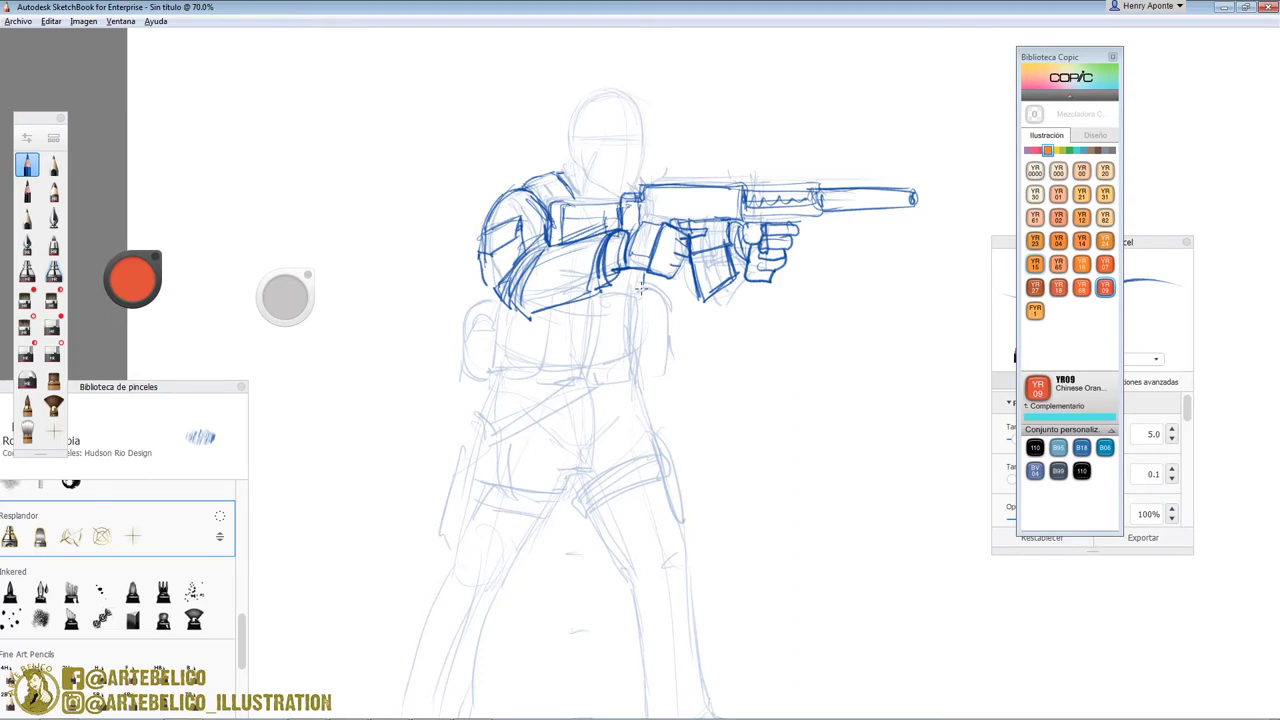
Step: Draw the tactical vest's torso outline, its lower edge and the front magazine pouches
{"action": "left_click_drag", "start_coordinate": [512, 313], "coordinate": [495, 367]}
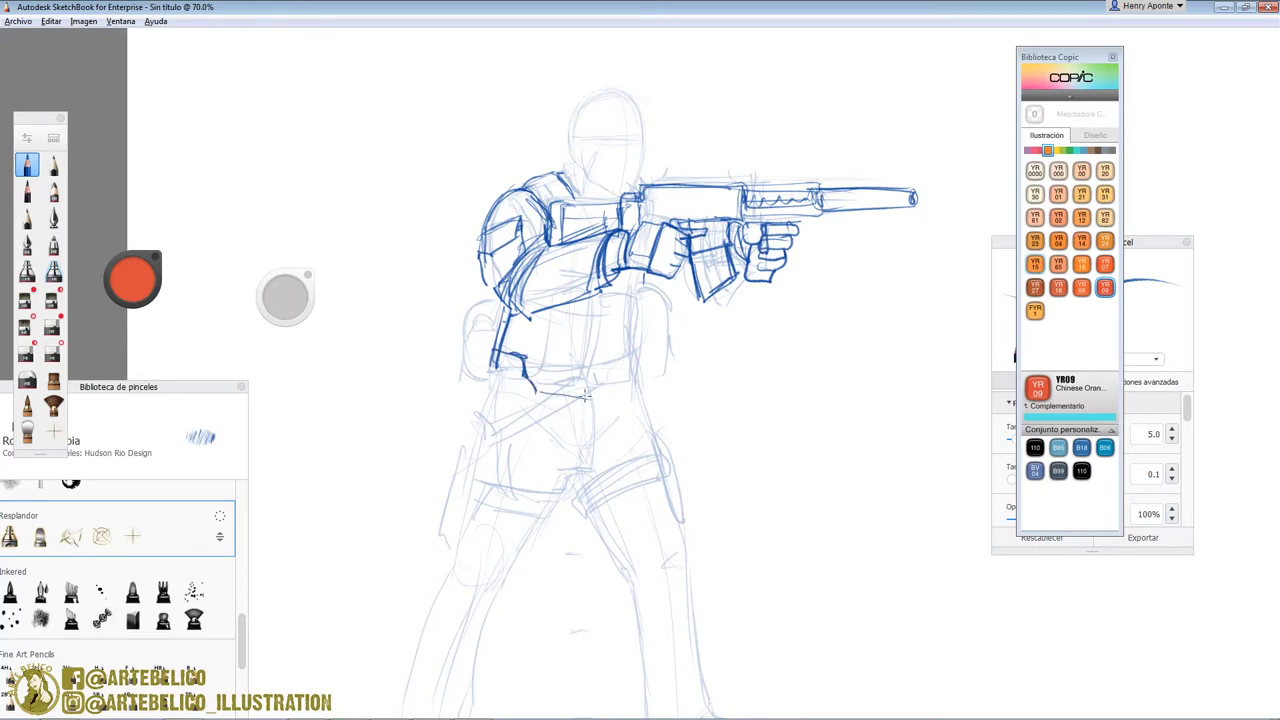
{"action": "left_click_drag", "start_coordinate": [530, 380], "coordinate": [622, 400]}
{"action": "left_click_drag", "start_coordinate": [552, 309], "coordinate": [530, 382]}
{"action": "mouse_move", "coordinate": [600, 304]}
{"action": "left_mouse_down"}
{"action": "mouse_move", "coordinate": [586, 374]}
{"action": "mouse_move", "coordinate": [544, 344]}
{"action": "mouse_move", "coordinate": [595, 378]}
{"action": "mouse_move", "coordinate": [638, 378]}
{"action": "mouse_move", "coordinate": [648, 300]}
{"action": "left_mouse_up"}
{"action": "mouse_move", "coordinate": [616, 292]}
{"action": "left_mouse_down"}
{"action": "mouse_move", "coordinate": [591, 385]}
{"action": "mouse_move", "coordinate": [615, 315]}
{"action": "mouse_move", "coordinate": [621, 325]}
{"action": "mouse_move", "coordinate": [652, 324]}
{"action": "left_mouse_up"}
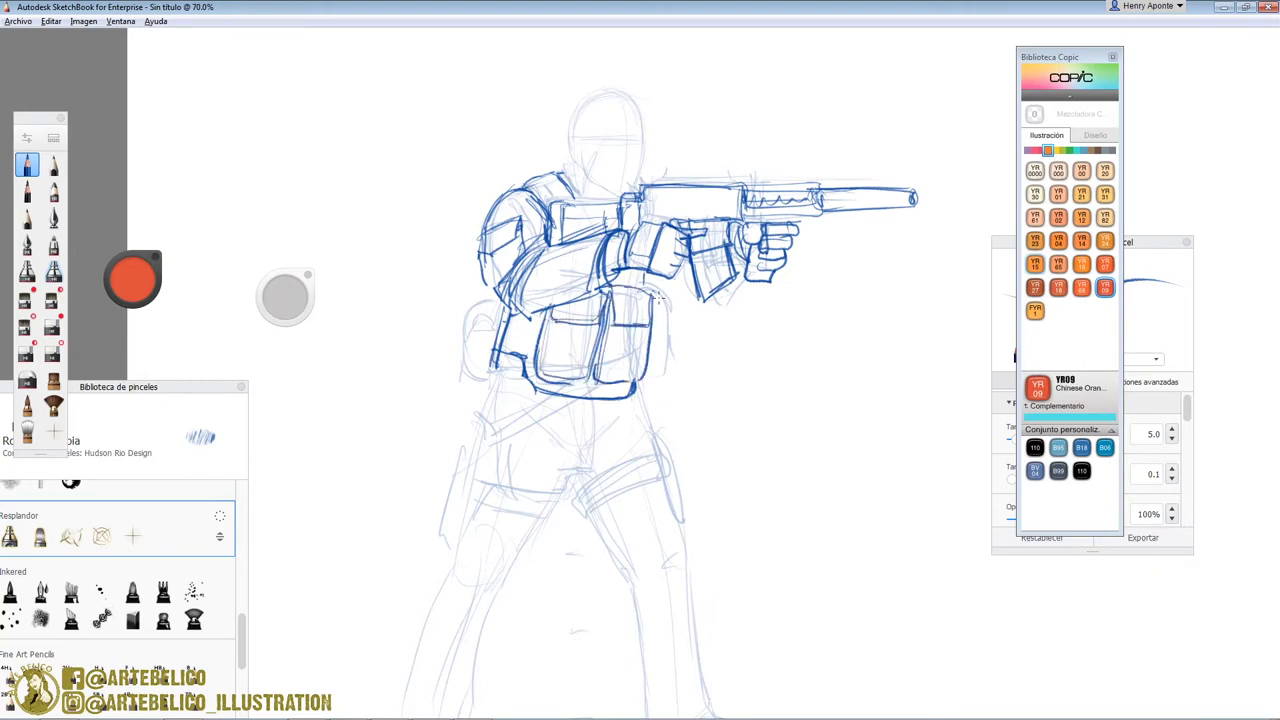
{"action": "left_click_drag", "start_coordinate": [670, 320], "coordinate": [640, 386]}
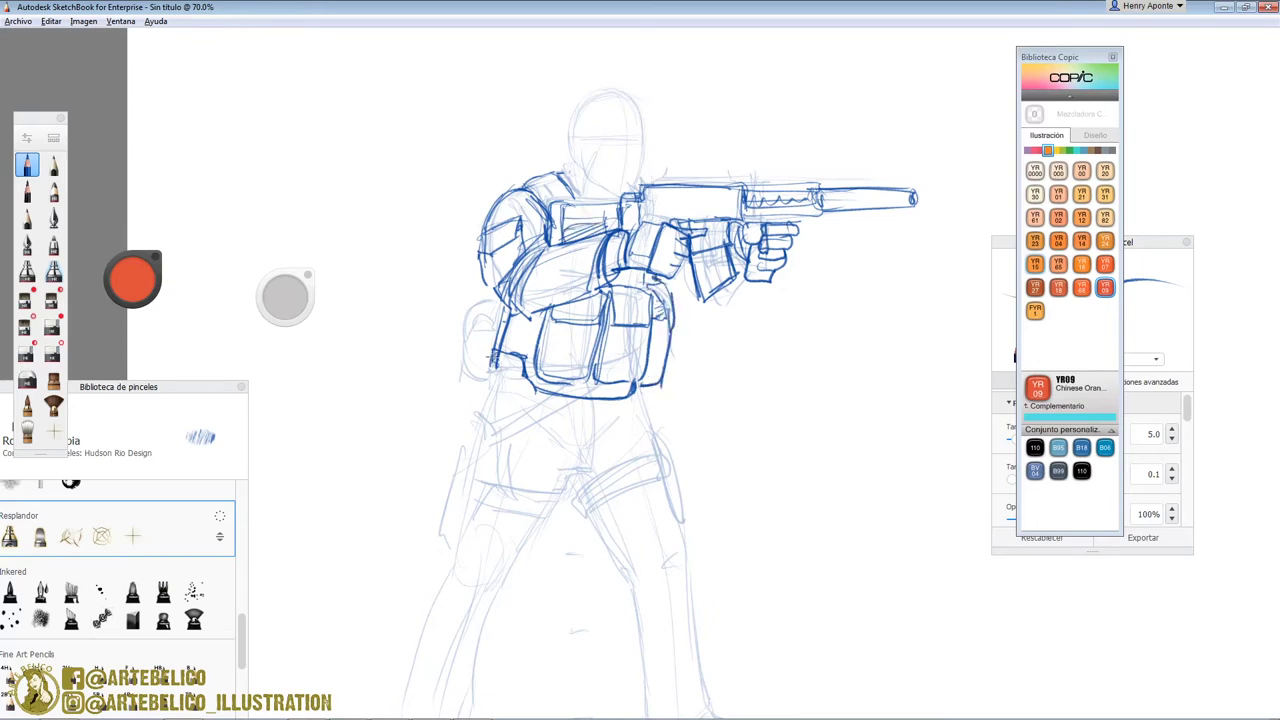
Step: Draw the diagonal hip strap and the holster hanging beside the trailing thigh
{"action": "mouse_move", "coordinate": [550, 393]}
{"action": "left_mouse_down"}
{"action": "mouse_move", "coordinate": [498, 418]}
{"action": "mouse_move", "coordinate": [495, 438]}
{"action": "mouse_move", "coordinate": [488, 430]}
{"action": "mouse_move", "coordinate": [456, 530]}
{"action": "left_mouse_up"}
{"action": "mouse_move", "coordinate": [456, 466]}
{"action": "left_mouse_down"}
{"action": "mouse_move", "coordinate": [442, 558]}
{"action": "mouse_move", "coordinate": [481, 507]}
{"action": "left_mouse_up"}
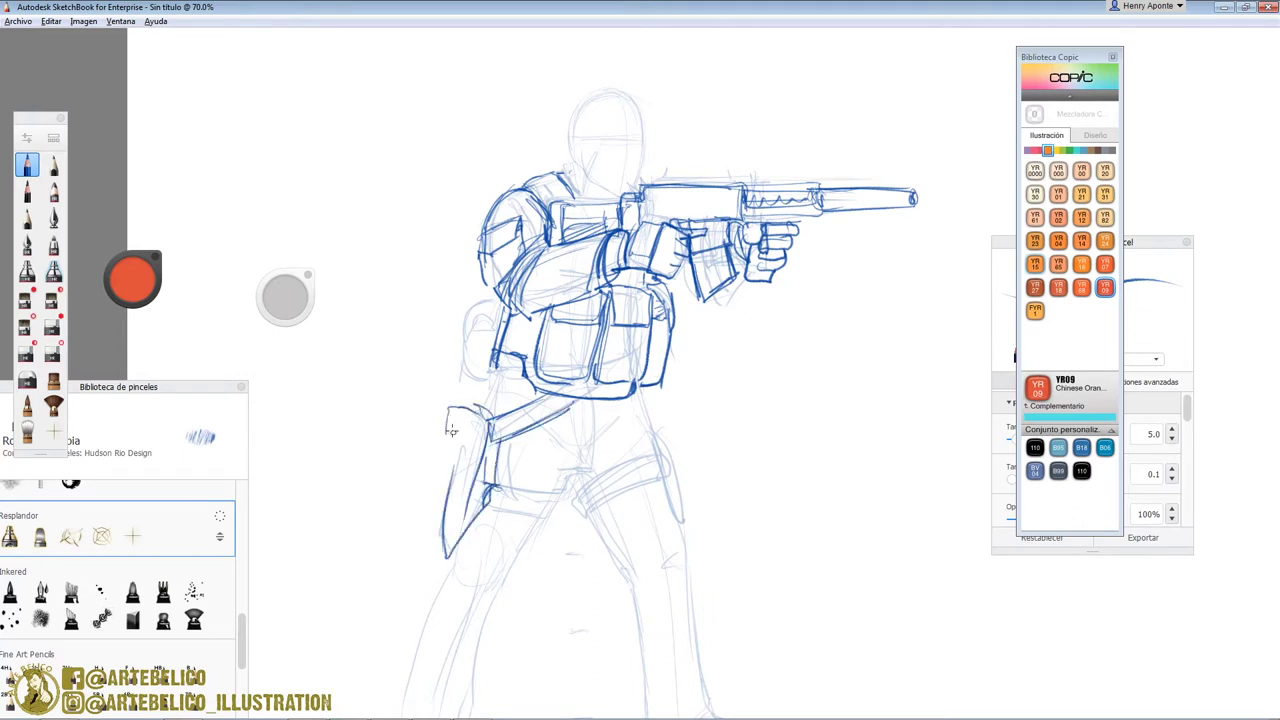
{"action": "mouse_move", "coordinate": [468, 462]}
{"action": "left_mouse_down"}
{"action": "mouse_move", "coordinate": [440, 524]}
{"action": "mouse_move", "coordinate": [432, 517]}
{"action": "left_mouse_up"}
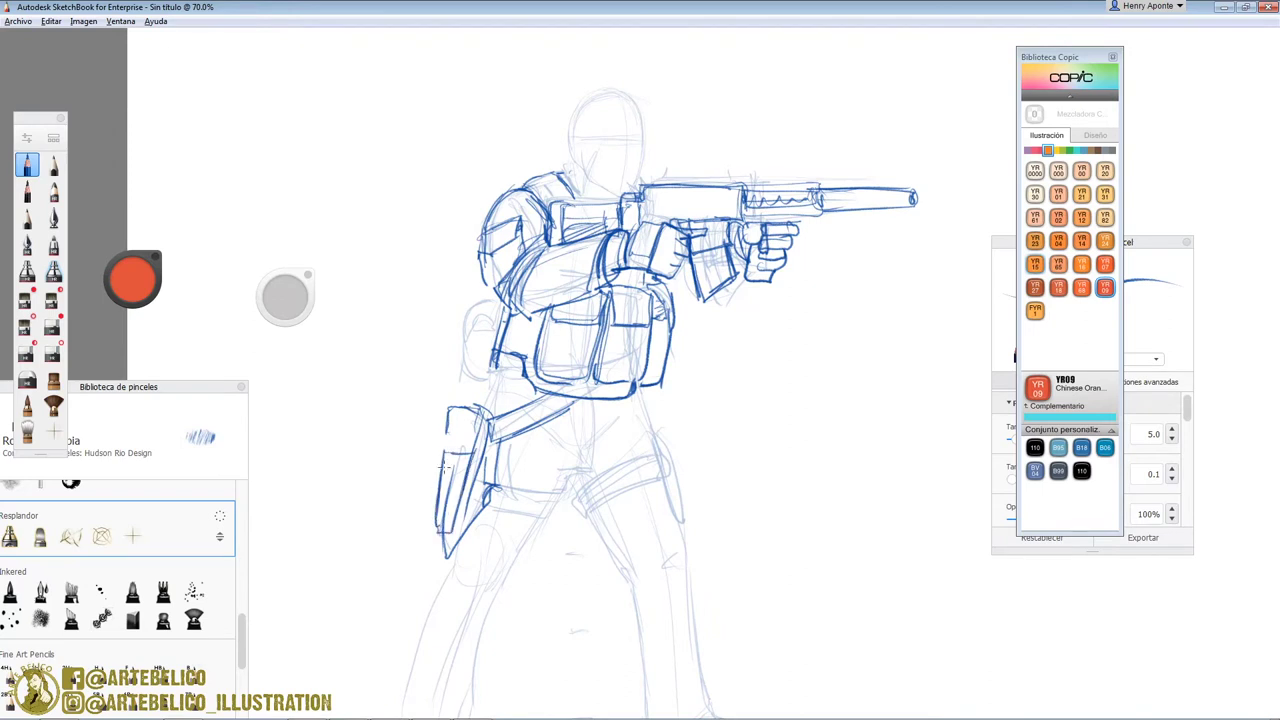
{"action": "left_click_drag", "start_coordinate": [450, 406], "coordinate": [486, 413]}
{"action": "left_click_drag", "start_coordinate": [478, 414], "coordinate": [458, 433]}
Step: Draw the strap around the trailing thigh, the crotch lines and the double strap around the leading thigh
{"action": "left_click_drag", "start_coordinate": [486, 500], "coordinate": [556, 510]}
{"action": "mouse_move", "coordinate": [552, 492]}
{"action": "left_mouse_down"}
{"action": "mouse_move", "coordinate": [580, 470]}
{"action": "mouse_move", "coordinate": [556, 492]}
{"action": "left_mouse_up"}
{"action": "mouse_move", "coordinate": [570, 470]}
{"action": "left_mouse_down"}
{"action": "mouse_move", "coordinate": [658, 459]}
{"action": "mouse_move", "coordinate": [655, 523]}
{"action": "mouse_move", "coordinate": [655, 464]}
{"action": "mouse_move", "coordinate": [601, 483]}
{"action": "mouse_move", "coordinate": [600, 522]}
{"action": "left_mouse_up"}
{"action": "left_click_drag", "start_coordinate": [586, 520], "coordinate": [664, 480]}
{"action": "left_click_drag", "start_coordinate": [594, 548], "coordinate": [628, 514]}
{"action": "left_click_drag", "start_coordinate": [600, 545], "coordinate": [684, 498]}
Step: Draw the pouch on the leading thigh's outer side and the hip contour above it
{"action": "mouse_move", "coordinate": [672, 514]}
{"action": "left_mouse_down"}
{"action": "mouse_move", "coordinate": [666, 430]}
{"action": "mouse_move", "coordinate": [692, 530]}
{"action": "left_mouse_up"}
{"action": "left_click_drag", "start_coordinate": [658, 462], "coordinate": [607, 405]}
{"action": "left_click_drag", "start_coordinate": [677, 436], "coordinate": [698, 504]}
{"action": "left_click_drag", "start_coordinate": [660, 432], "coordinate": [646, 384]}
Step: Draw the trailing leg's knee pad and lower-leg contours down to the trouser cuff
{"action": "mouse_move", "coordinate": [550, 514]}
{"action": "left_mouse_down"}
{"action": "mouse_move", "coordinate": [517, 577]}
{"action": "mouse_move", "coordinate": [526, 554]}
{"action": "mouse_move", "coordinate": [523, 572]}
{"action": "mouse_move", "coordinate": [499, 541]}
{"action": "mouse_move", "coordinate": [453, 582]}
{"action": "mouse_move", "coordinate": [465, 615]}
{"action": "mouse_move", "coordinate": [512, 614]}
{"action": "left_mouse_up"}
{"action": "left_click_drag", "start_coordinate": [454, 552], "coordinate": [440, 584]}
{"action": "left_click_drag", "start_coordinate": [446, 576], "coordinate": [412, 648]}
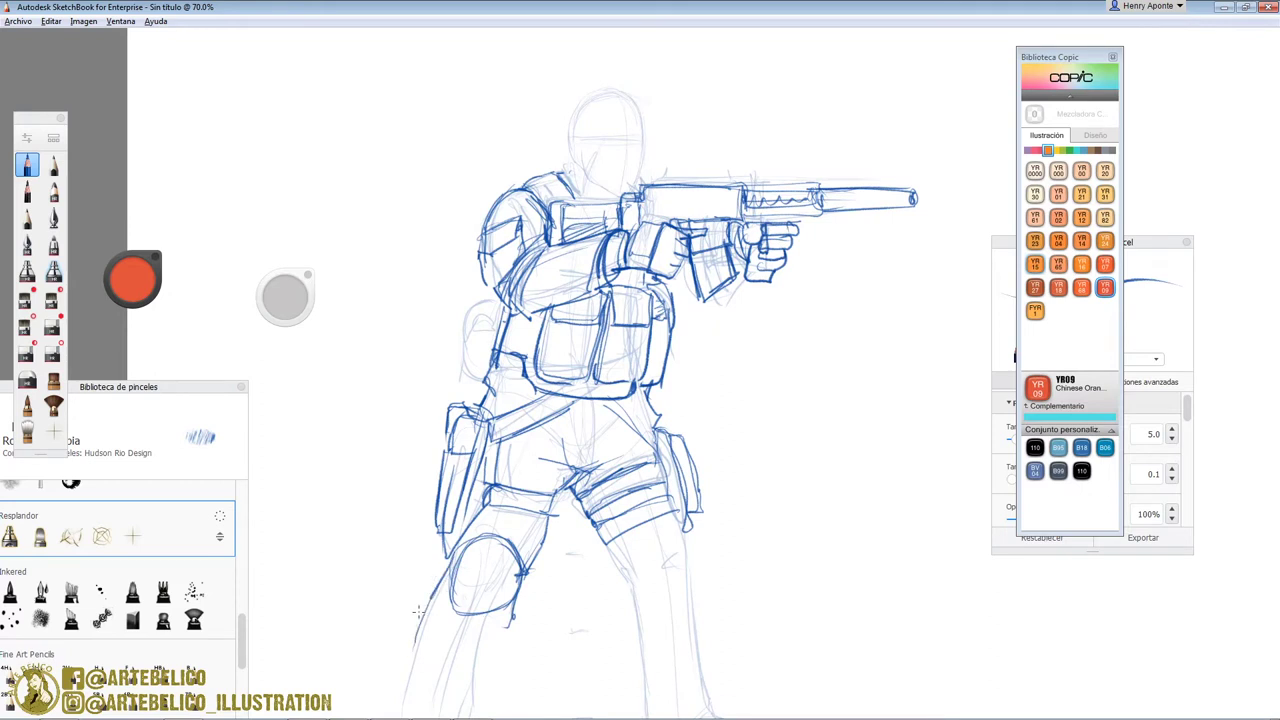
{"action": "key", "text": "space"}
{"action": "mouse_move", "coordinate": [519, 592]}
{"action": "left_mouse_down"}
{"action": "mouse_move", "coordinate": [538, 562]}
{"action": "mouse_move", "coordinate": [562, 424]}
{"action": "left_mouse_up"}
{"action": "left_click_drag", "start_coordinate": [498, 392], "coordinate": [443, 521]}
{"action": "left_click_drag", "start_coordinate": [480, 432], "coordinate": [452, 508]}
{"action": "left_click_drag", "start_coordinate": [452, 510], "coordinate": [502, 500]}
{"action": "left_click_drag", "start_coordinate": [562, 432], "coordinate": [512, 528]}
Step: Draw the trailing foot's boot and reinforce the shin contour above it
{"action": "mouse_move", "coordinate": [474, 516]}
{"action": "left_mouse_down"}
{"action": "mouse_move", "coordinate": [518, 475]}
{"action": "mouse_move", "coordinate": [508, 350]}
{"action": "mouse_move", "coordinate": [455, 487]}
{"action": "mouse_move", "coordinate": [454, 550]}
{"action": "mouse_move", "coordinate": [473, 515]}
{"action": "mouse_move", "coordinate": [460, 546]}
{"action": "left_mouse_up"}
{"action": "mouse_move", "coordinate": [492, 530]}
{"action": "left_mouse_down"}
{"action": "mouse_move", "coordinate": [466, 550]}
{"action": "mouse_move", "coordinate": [478, 540]}
{"action": "left_mouse_up"}
{"action": "left_click_drag", "start_coordinate": [512, 518], "coordinate": [501, 553]}
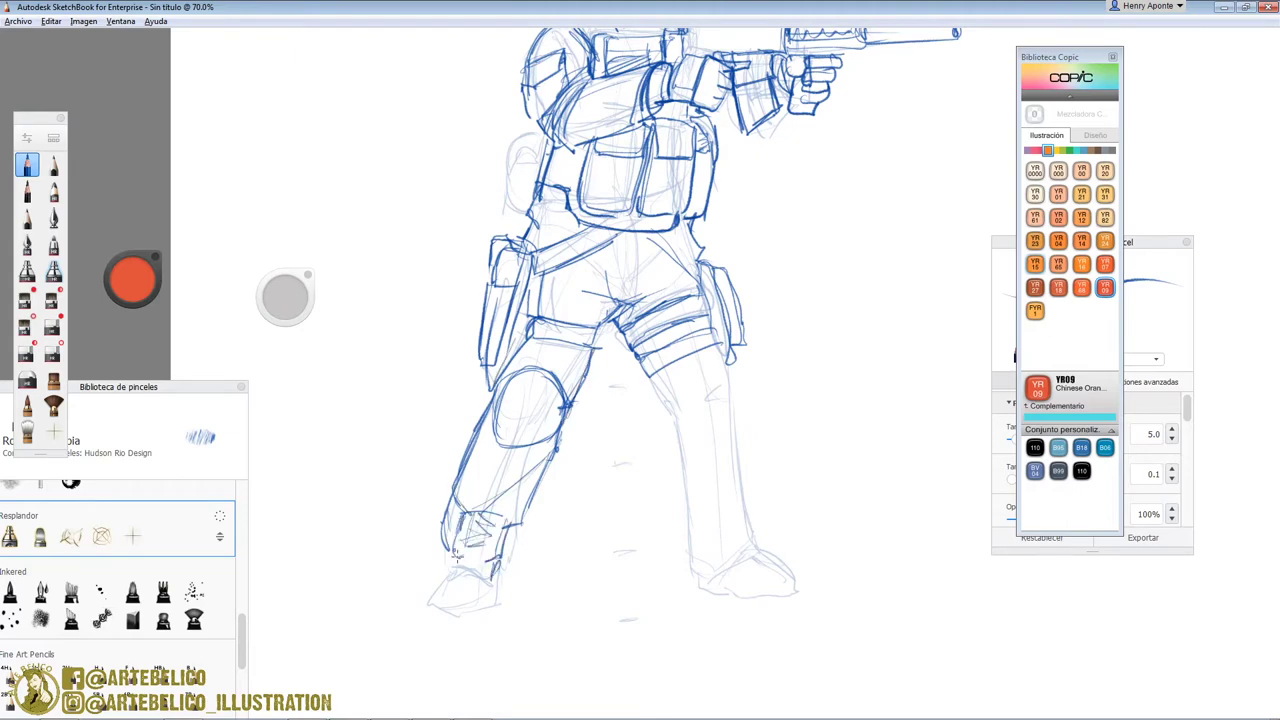
{"action": "left_click_drag", "start_coordinate": [434, 610], "coordinate": [418, 606]}
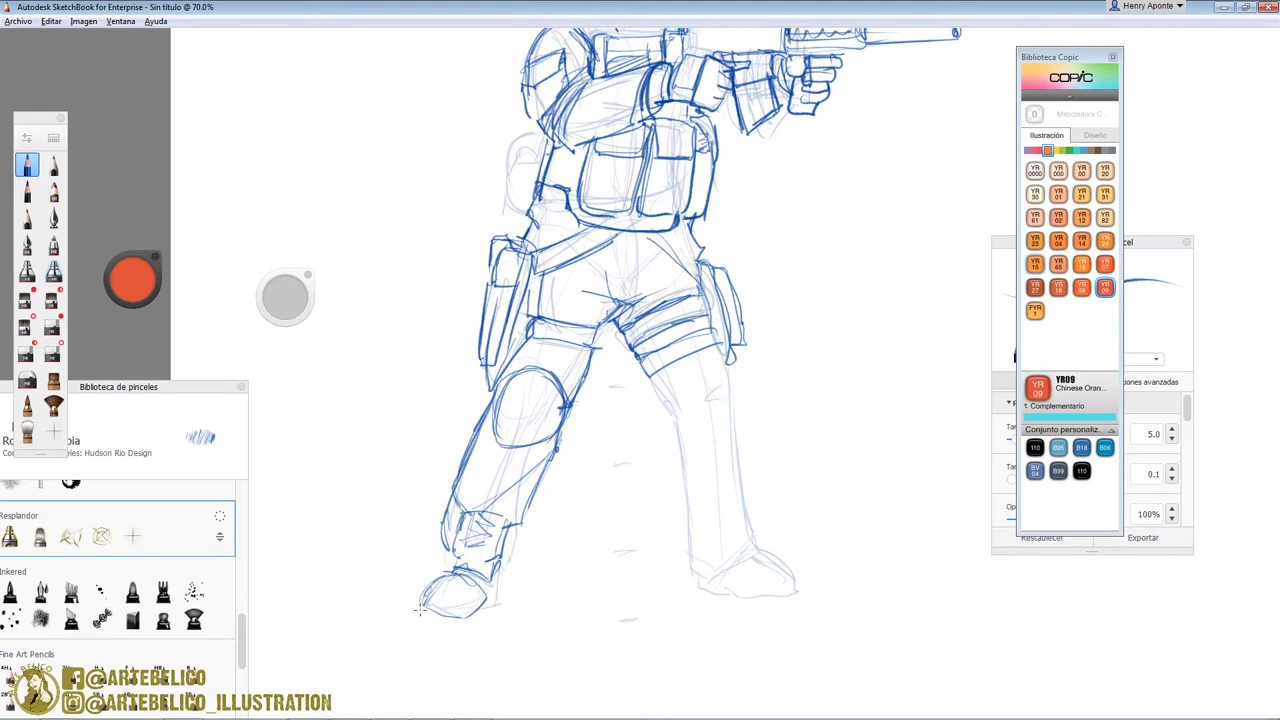
{"action": "left_click_drag", "start_coordinate": [489, 391], "coordinate": [463, 465]}
Step: Draw the leading leg's knee pad, lower leg and boot
{"action": "mouse_move", "coordinate": [675, 410]}
{"action": "left_mouse_down"}
{"action": "mouse_move", "coordinate": [745, 432]}
{"action": "mouse_move", "coordinate": [705, 360]}
{"action": "mouse_move", "coordinate": [740, 440]}
{"action": "mouse_move", "coordinate": [676, 410]}
{"action": "mouse_move", "coordinate": [682, 502]}
{"action": "mouse_move", "coordinate": [752, 432]}
{"action": "mouse_move", "coordinate": [690, 510]}
{"action": "mouse_move", "coordinate": [704, 546]}
{"action": "mouse_move", "coordinate": [756, 500]}
{"action": "left_mouse_up"}
{"action": "mouse_move", "coordinate": [756, 500]}
{"action": "left_mouse_down"}
{"action": "mouse_move", "coordinate": [708, 550]}
{"action": "mouse_move", "coordinate": [770, 566]}
{"action": "left_mouse_up"}
{"action": "left_click_drag", "start_coordinate": [755, 558], "coordinate": [808, 582]}
{"action": "mouse_move", "coordinate": [800, 578]}
{"action": "left_mouse_down"}
{"action": "mouse_move", "coordinate": [812, 602]}
{"action": "mouse_move", "coordinate": [782, 606]}
{"action": "left_mouse_up"}
{"action": "mouse_move", "coordinate": [640, 234]}
{"action": "left_mouse_down"}
{"action": "mouse_move", "coordinate": [626, 306]}
{"action": "mouse_move", "coordinate": [652, 308]}
{"action": "mouse_move", "coordinate": [662, 560]}
{"action": "left_mouse_up"}
Step: Draw the soldier's jaw and the cloth face mask with its upper edge and folds
{"action": "key", "text": "space"}
{"action": "left_click_drag", "start_coordinate": [679, 208], "coordinate": [790, 92]}
{"action": "key", "text": "space"}
{"action": "mouse_move", "coordinate": [652, 181]}
{"action": "left_mouse_down"}
{"action": "mouse_move", "coordinate": [650, 230]}
{"action": "mouse_move", "coordinate": [737, 114]}
{"action": "left_mouse_up"}
{"action": "mouse_move", "coordinate": [593, 283]}
{"action": "left_mouse_down"}
{"action": "mouse_move", "coordinate": [597, 314]}
{"action": "mouse_move", "coordinate": [654, 364]}
{"action": "left_mouse_up"}
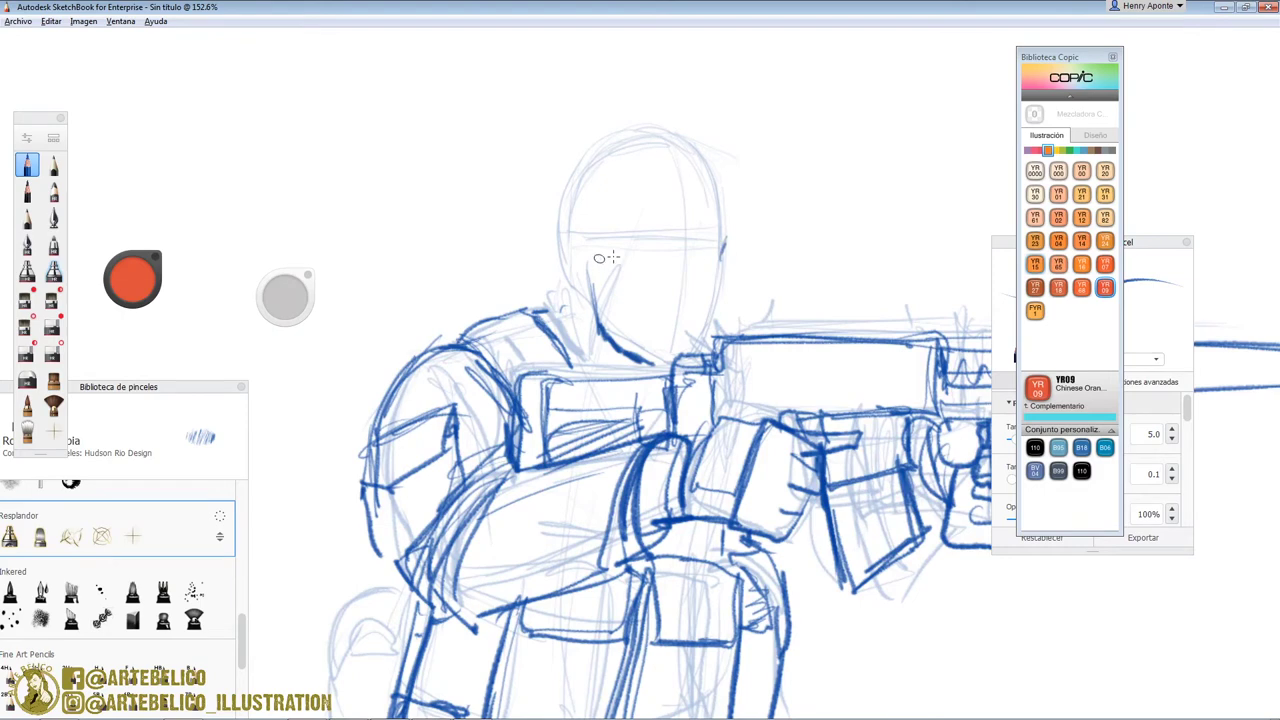
{"action": "left_click_drag", "start_coordinate": [590, 264], "coordinate": [721, 270]}
{"action": "left_click_drag", "start_coordinate": [630, 271], "coordinate": [717, 272]}
{"action": "left_click_drag", "start_coordinate": [587, 258], "coordinate": [719, 267]}
{"action": "left_click_drag", "start_coordinate": [592, 265], "coordinate": [632, 307]}
{"action": "left_click_drag", "start_coordinate": [728, 246], "coordinate": [718, 332]}
{"action": "mouse_move", "coordinate": [734, 278]}
{"action": "left_mouse_down"}
{"action": "mouse_move", "coordinate": [692, 314]}
{"action": "mouse_move", "coordinate": [606, 324]}
{"action": "left_mouse_up"}
{"action": "left_click_drag", "start_coordinate": [676, 322], "coordinate": [634, 364]}
Step: Reinforce the face mask's upper edge and draw the oval ear protector beside it
{"action": "mouse_move", "coordinate": [730, 252]}
{"action": "left_mouse_down"}
{"action": "mouse_move", "coordinate": [694, 272]}
{"action": "mouse_move", "coordinate": [628, 270]}
{"action": "left_mouse_up"}
{"action": "left_click_drag", "start_coordinate": [640, 246], "coordinate": [584, 260]}
{"action": "left_click_drag", "start_coordinate": [592, 268], "coordinate": [597, 298]}
{"action": "mouse_move", "coordinate": [583, 220]}
{"action": "left_mouse_down"}
{"action": "mouse_move", "coordinate": [546, 272]}
{"action": "mouse_move", "coordinate": [594, 224]}
{"action": "mouse_move", "coordinate": [548, 292]}
{"action": "mouse_move", "coordinate": [575, 218]}
{"action": "mouse_move", "coordinate": [570, 300]}
{"action": "left_mouse_up"}
{"action": "mouse_move", "coordinate": [730, 256]}
{"action": "left_mouse_down"}
{"action": "mouse_move", "coordinate": [731, 236]}
{"action": "mouse_move", "coordinate": [734, 258]}
{"action": "left_mouse_up"}
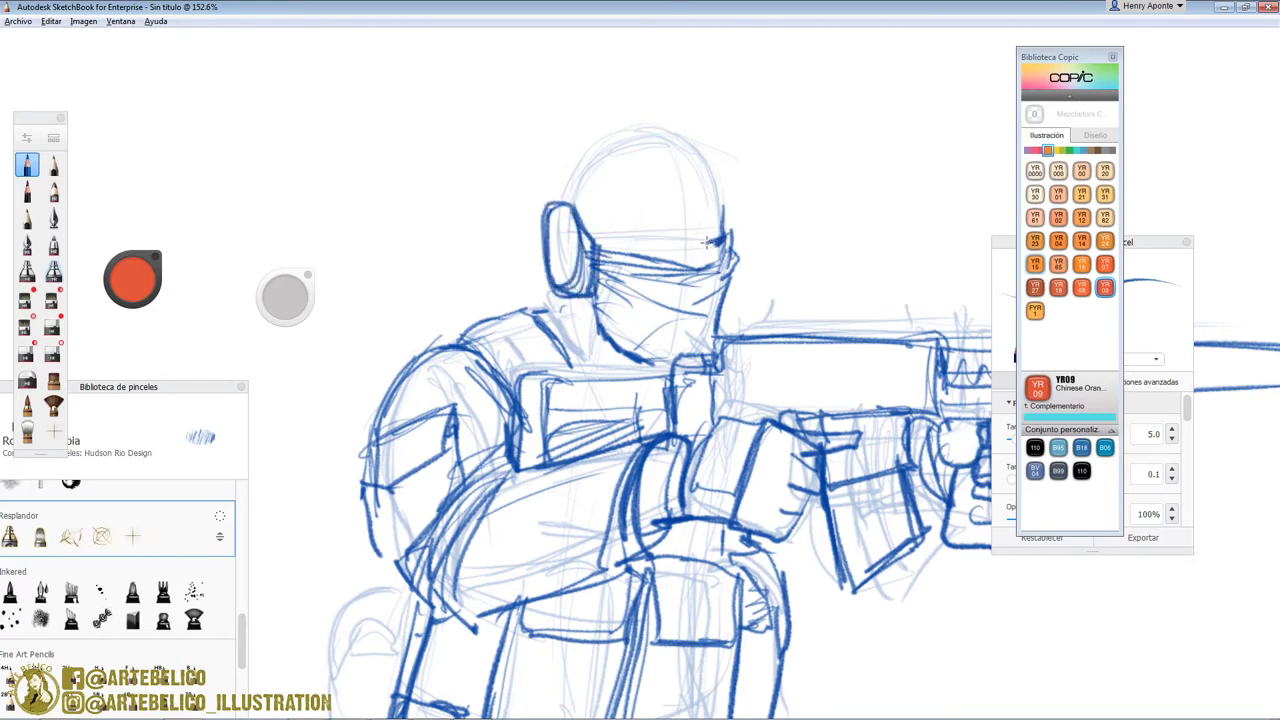
Step: Draw the wraparound goggles above the mask and shade their lens with hatching
{"action": "left_click_drag", "start_coordinate": [596, 232], "coordinate": [664, 236]}
{"action": "mouse_move", "coordinate": [628, 246]}
{"action": "left_mouse_down"}
{"action": "mouse_move", "coordinate": [598, 262]}
{"action": "mouse_move", "coordinate": [730, 248]}
{"action": "left_mouse_up"}
{"action": "mouse_move", "coordinate": [730, 228]}
{"action": "left_mouse_down"}
{"action": "mouse_move", "coordinate": [694, 260]}
{"action": "mouse_move", "coordinate": [610, 231]}
{"action": "mouse_move", "coordinate": [740, 236]}
{"action": "mouse_move", "coordinate": [590, 228]}
{"action": "left_mouse_up"}
{"action": "mouse_move", "coordinate": [592, 224]}
{"action": "left_mouse_down"}
{"action": "mouse_move", "coordinate": [604, 252]}
{"action": "mouse_move", "coordinate": [708, 244]}
{"action": "mouse_move", "coordinate": [712, 292]}
{"action": "mouse_move", "coordinate": [676, 306]}
{"action": "mouse_move", "coordinate": [715, 298]}
{"action": "mouse_move", "coordinate": [716, 340]}
{"action": "mouse_move", "coordinate": [652, 362]}
{"action": "left_mouse_up"}
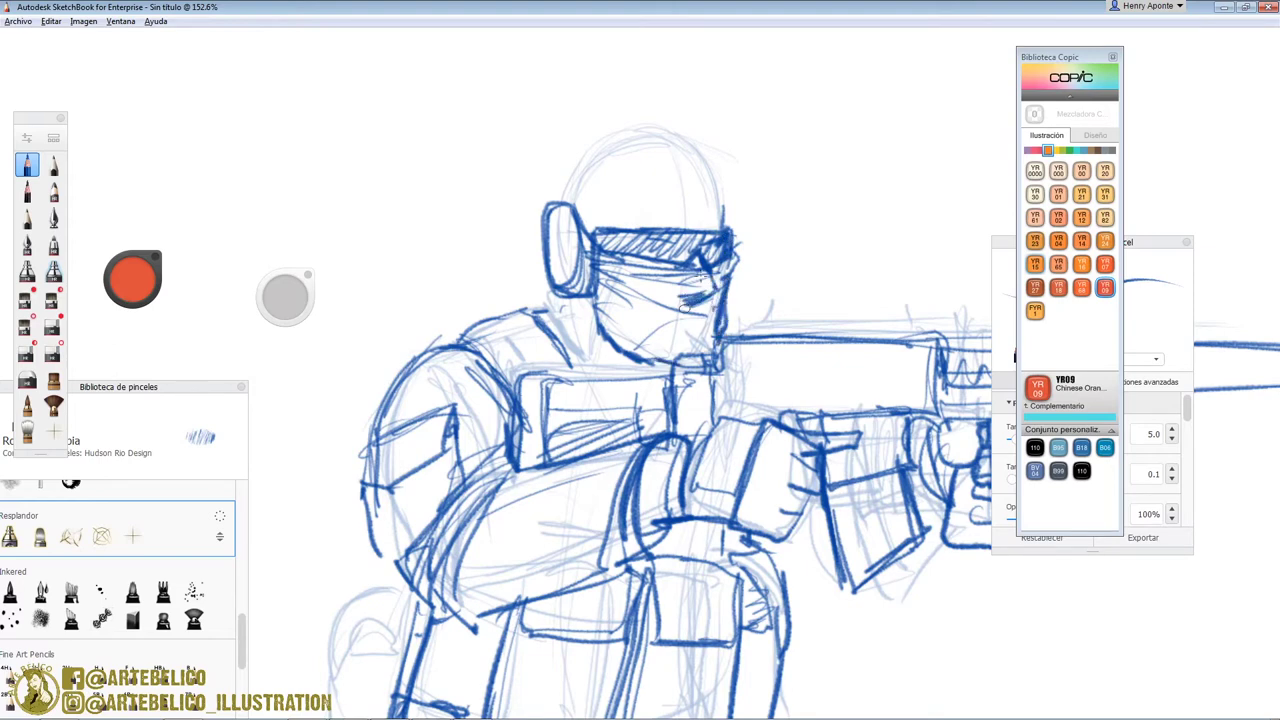
{"action": "left_click_drag", "start_coordinate": [596, 230], "coordinate": [750, 236]}
{"action": "left_click_drag", "start_coordinate": [737, 240], "coordinate": [737, 222]}
Step: Connect the goggles to the ear protector, add the collar line and reinforce the mask's chin
{"action": "mouse_move", "coordinate": [594, 230]}
{"action": "left_mouse_down"}
{"action": "mouse_move", "coordinate": [558, 194]}
{"action": "mouse_move", "coordinate": [545, 207]}
{"action": "left_mouse_up"}
{"action": "mouse_move", "coordinate": [557, 197]}
{"action": "left_mouse_down"}
{"action": "mouse_move", "coordinate": [580, 218]}
{"action": "mouse_move", "coordinate": [540, 224]}
{"action": "mouse_move", "coordinate": [547, 289]}
{"action": "left_mouse_up"}
{"action": "left_click_drag", "start_coordinate": [550, 310], "coordinate": [553, 334]}
{"action": "left_click_drag", "start_coordinate": [663, 360], "coordinate": [721, 294]}
{"action": "left_click_drag", "start_coordinate": [676, 364], "coordinate": [719, 337]}
Step: Draw the helmet's dome, its rear edge around the ear protector and its front rim
{"action": "mouse_move", "coordinate": [746, 240]}
{"action": "left_mouse_down"}
{"action": "mouse_move", "coordinate": [738, 170]}
{"action": "mouse_move", "coordinate": [690, 106]}
{"action": "mouse_move", "coordinate": [666, 106]}
{"action": "mouse_move", "coordinate": [578, 120]}
{"action": "mouse_move", "coordinate": [532, 272]}
{"action": "mouse_move", "coordinate": [598, 108]}
{"action": "left_mouse_up"}
{"action": "left_click_drag", "start_coordinate": [560, 122], "coordinate": [696, 108]}
{"action": "left_click_drag", "start_coordinate": [612, 100], "coordinate": [738, 228]}
{"action": "left_click_drag", "start_coordinate": [530, 200], "coordinate": [564, 166]}
{"action": "mouse_move", "coordinate": [548, 176]}
{"action": "left_mouse_down"}
{"action": "mouse_move", "coordinate": [574, 118]}
{"action": "mouse_move", "coordinate": [600, 230]}
{"action": "mouse_move", "coordinate": [590, 206]}
{"action": "mouse_move", "coordinate": [542, 192]}
{"action": "left_mouse_up"}
{"action": "mouse_move", "coordinate": [548, 168]}
{"action": "left_mouse_down"}
{"action": "mouse_move", "coordinate": [528, 205]}
{"action": "mouse_move", "coordinate": [533, 178]}
{"action": "left_mouse_up"}
{"action": "left_click_drag", "start_coordinate": [740, 182], "coordinate": [747, 233]}
{"action": "left_click_drag", "start_coordinate": [746, 184], "coordinate": [742, 237]}
Step: Draw the curved band across the helmet and sketch the lettering on its front
{"action": "left_click_drag", "start_coordinate": [600, 196], "coordinate": [730, 166]}
{"action": "mouse_move", "coordinate": [680, 132]}
{"action": "left_mouse_down"}
{"action": "mouse_move", "coordinate": [682, 165]}
{"action": "mouse_move", "coordinate": [671, 160]}
{"action": "left_mouse_up"}
{"action": "mouse_move", "coordinate": [676, 122]}
{"action": "left_mouse_down"}
{"action": "mouse_move", "coordinate": [677, 164]}
{"action": "mouse_move", "coordinate": [668, 148]}
{"action": "left_mouse_up"}
{"action": "left_click_drag", "start_coordinate": [706, 126], "coordinate": [700, 165]}
{"action": "left_click_drag", "start_coordinate": [684, 130], "coordinate": [700, 164]}
Step: Reinforce the helmet's contour and lower band, and draw the neck lines behind the mask
{"action": "left_click_drag", "start_coordinate": [683, 103], "coordinate": [538, 172]}
{"action": "mouse_move", "coordinate": [600, 222]}
{"action": "left_mouse_down"}
{"action": "mouse_move", "coordinate": [738, 214]}
{"action": "mouse_move", "coordinate": [716, 210]}
{"action": "left_mouse_up"}
{"action": "left_click_drag", "start_coordinate": [536, 176], "coordinate": [694, 100]}
{"action": "mouse_move", "coordinate": [530, 162]}
{"action": "left_mouse_down"}
{"action": "mouse_move", "coordinate": [542, 302]}
{"action": "mouse_move", "coordinate": [618, 358]}
{"action": "left_mouse_up"}
{"action": "left_click_drag", "start_coordinate": [552, 304], "coordinate": [640, 368]}
Step: Draw the rounded rear hip pouch behind the vest and refine the vest's front side pouch
{"action": "key", "text": "space"}
{"action": "mouse_move", "coordinate": [787, 303]}
{"action": "left_mouse_down"}
{"action": "mouse_move", "coordinate": [725, 335]}
{"action": "mouse_move", "coordinate": [683, 271]}
{"action": "mouse_move", "coordinate": [726, 320]}
{"action": "mouse_move", "coordinate": [696, 297]}
{"action": "left_mouse_up"}
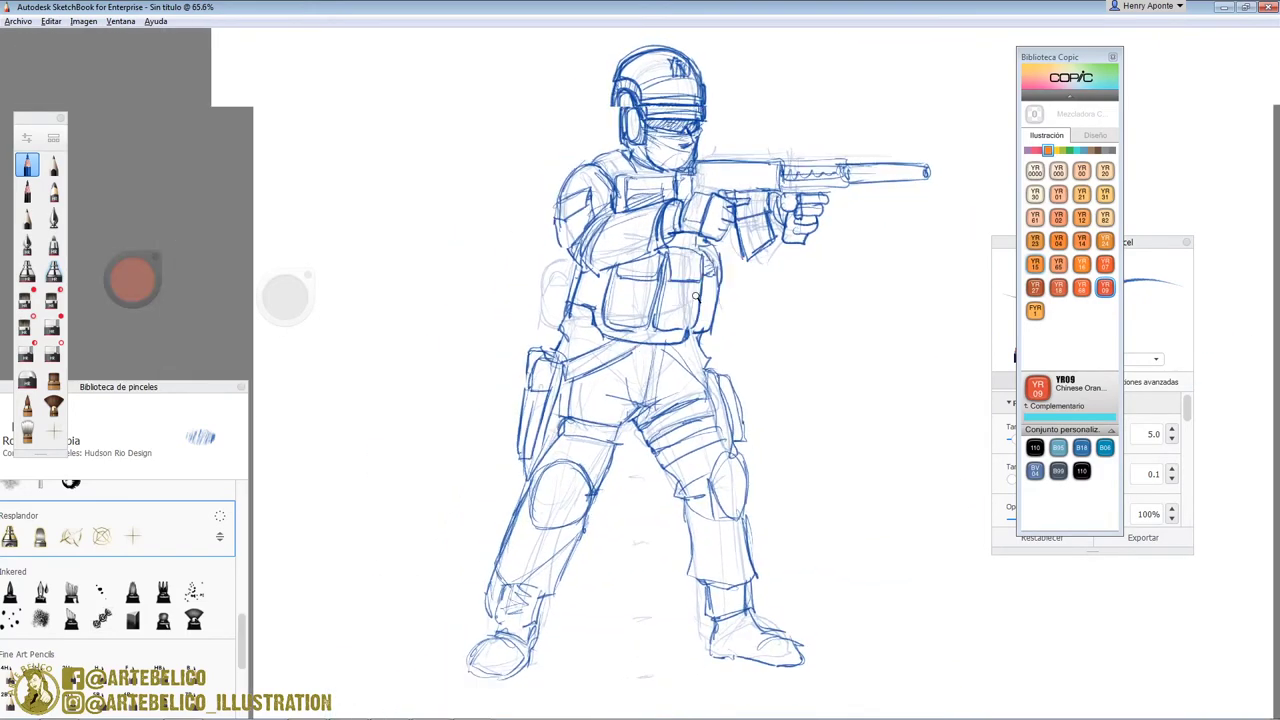
{"action": "scroll", "coordinate": [646, 357], "scroll_direction": "down", "scroll_amount": 1}
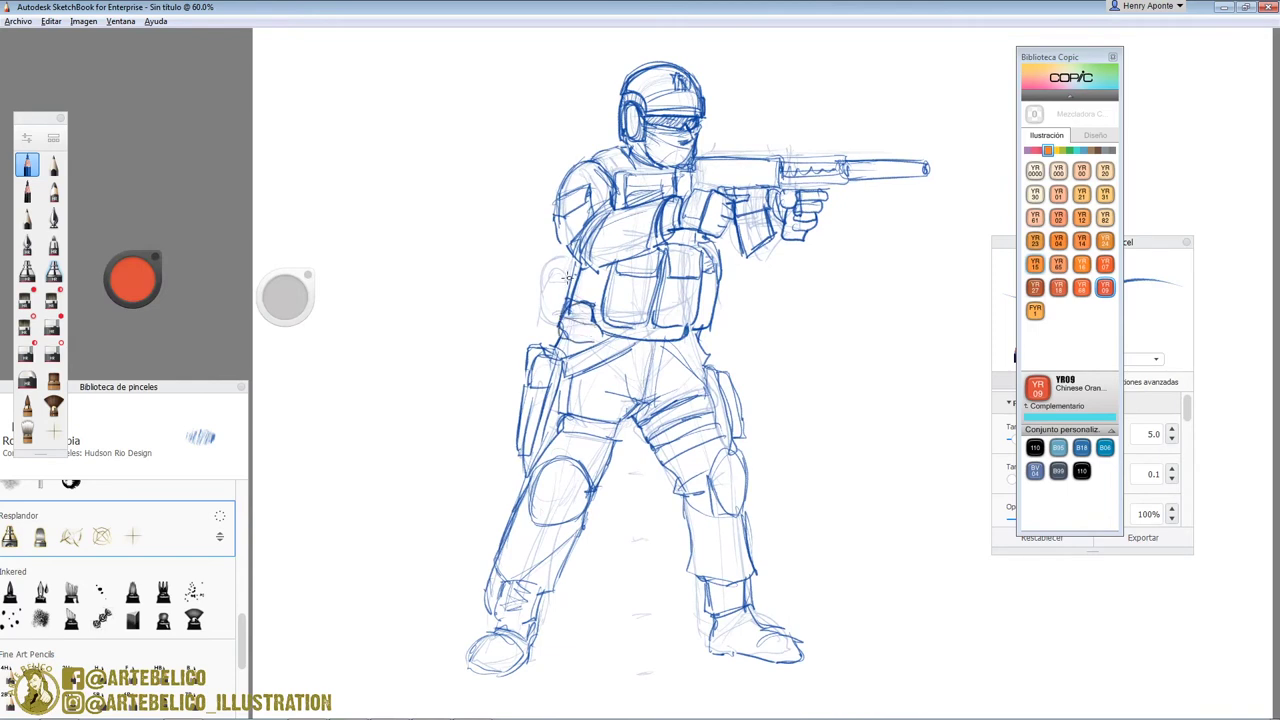
{"action": "left_click_drag", "start_coordinate": [550, 272], "coordinate": [534, 316]}
{"action": "left_click_drag", "start_coordinate": [528, 302], "coordinate": [570, 332]}
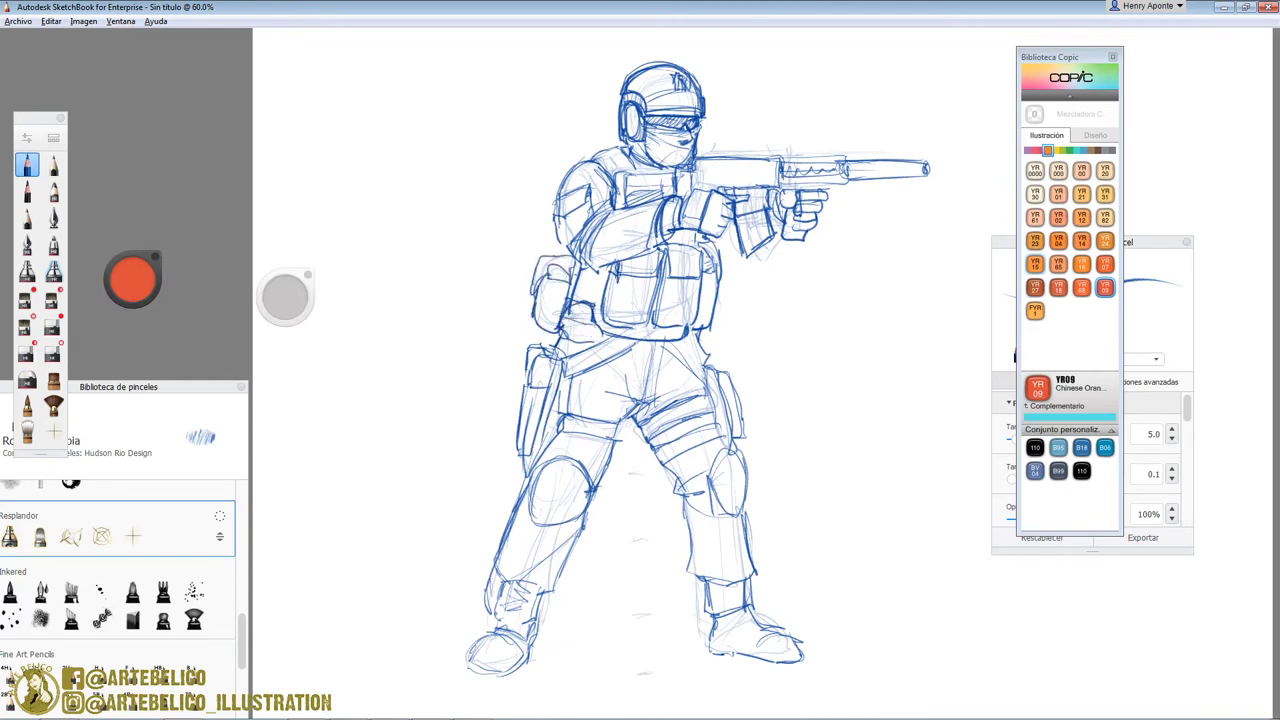
{"action": "mouse_move", "coordinate": [714, 250]}
{"action": "left_mouse_down"}
{"action": "mouse_move", "coordinate": [706, 334]}
{"action": "mouse_move", "coordinate": [703, 300]}
{"action": "left_mouse_up"}
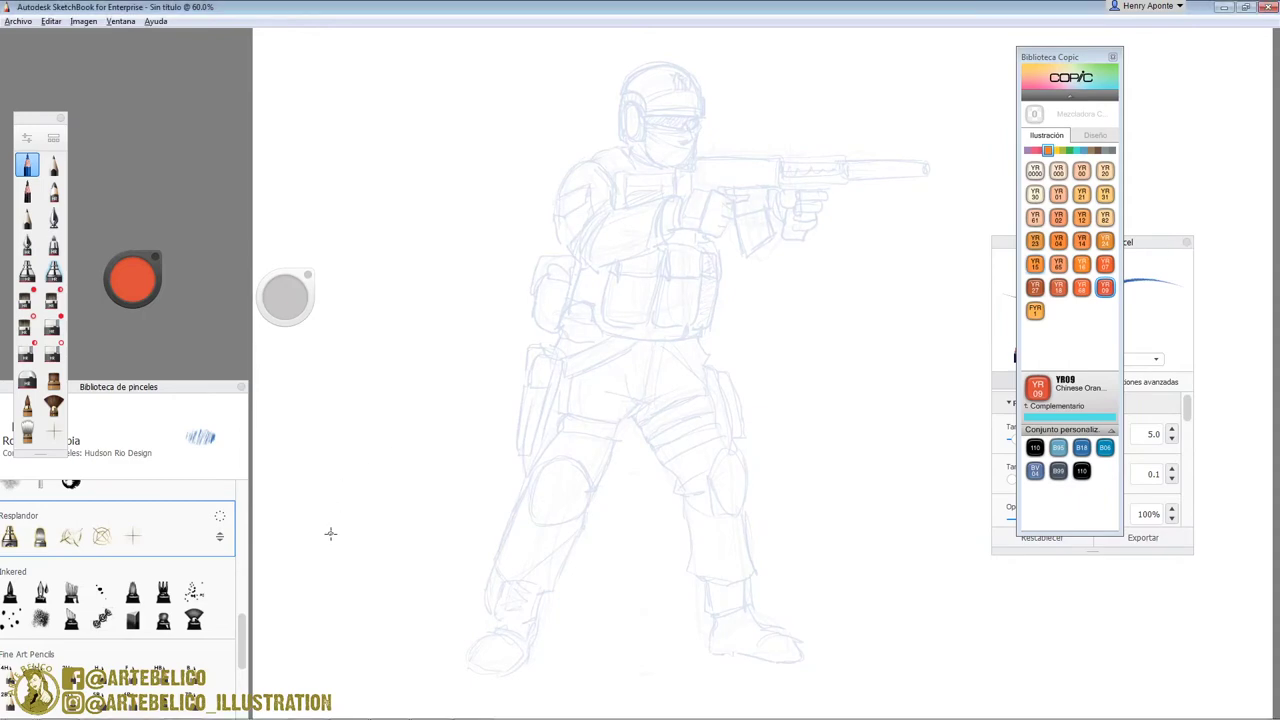
Step: Select the Kyles Belgian Comics Inker brush and the Copic colour 110 Special Black for inking the head
{"action": "key", "text": "space"}
{"action": "left_click_drag", "start_coordinate": [720, 175], "coordinate": [740, 497]}
{"action": "mouse_move", "coordinate": [631, 273]}
{"action": "left_mouse_down"}
{"action": "mouse_move", "coordinate": [771, 180]}
{"action": "mouse_move", "coordinate": [752, 200]}
{"action": "left_mouse_up"}
{"action": "left_click_drag", "start_coordinate": [723, 383], "coordinate": [788, 250]}
{"action": "left_click", "coordinate": [54, 218]}
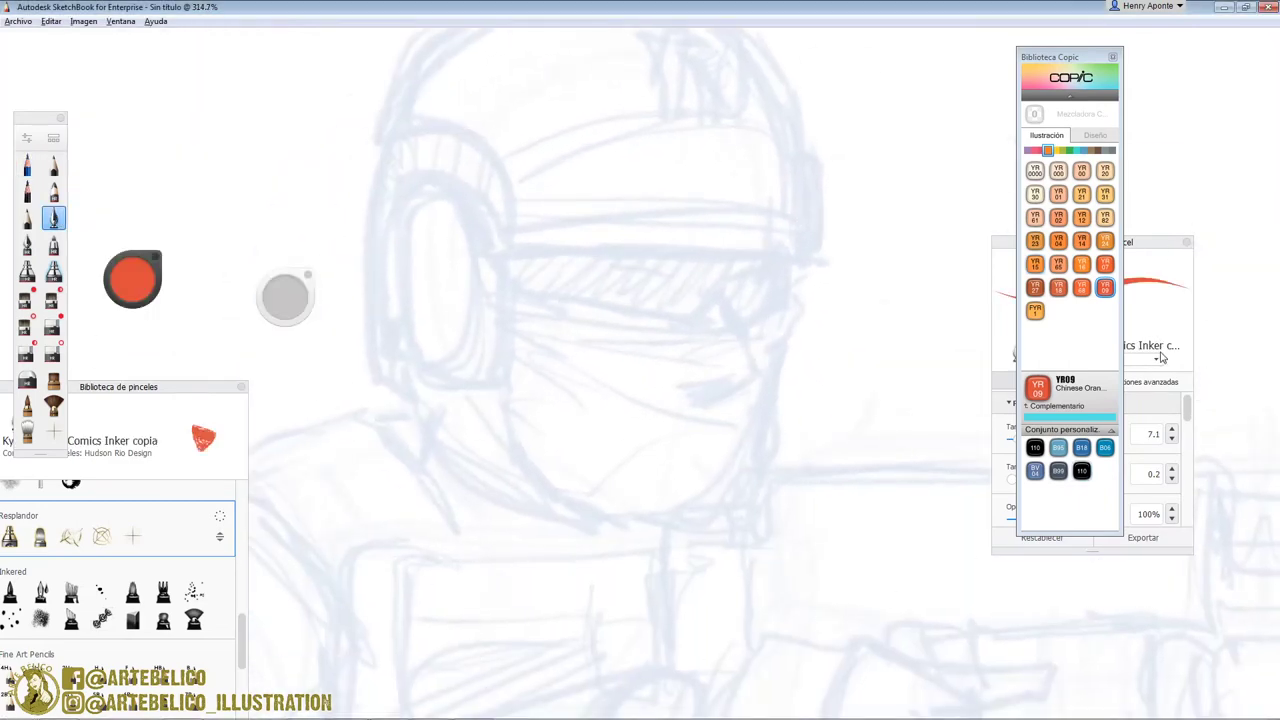
{"action": "left_click", "coordinate": [1150, 382]}
{"action": "left_click", "coordinate": [1102, 66]}
{"action": "left_click", "coordinate": [1085, 474]}
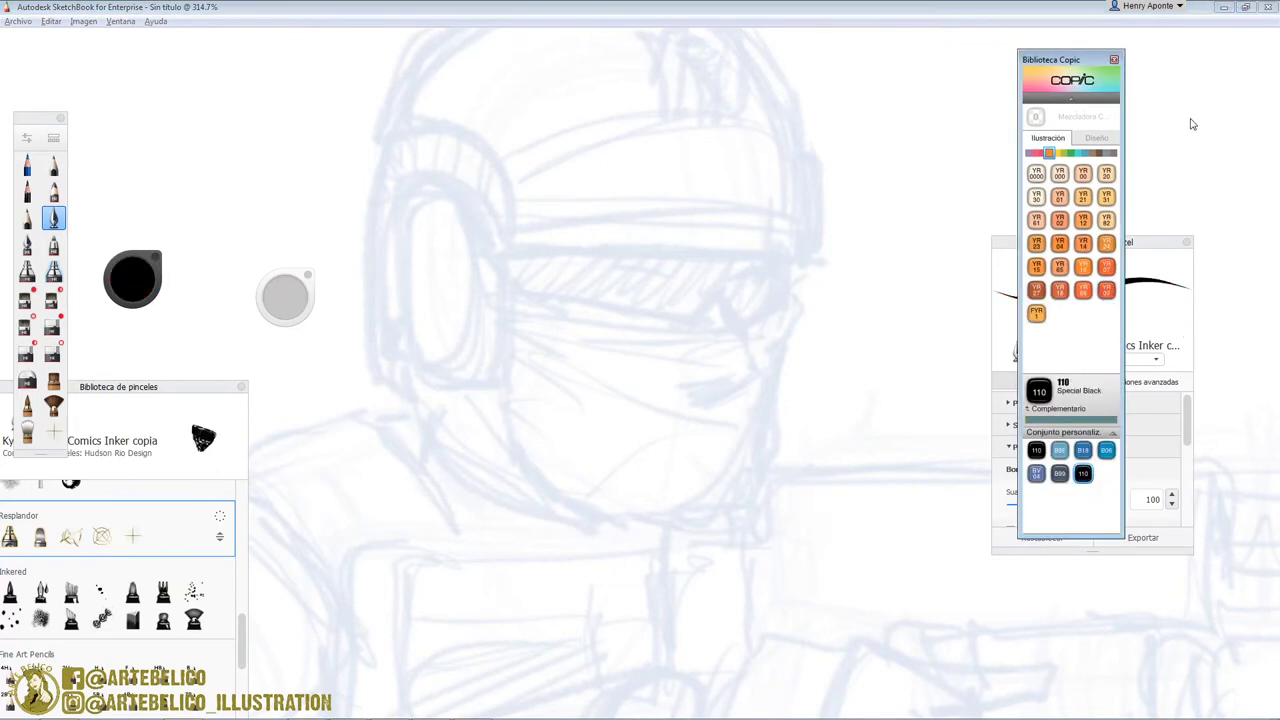
Step: Set the inking brush's size to 4.6
{"action": "left_click", "coordinate": [1190, 430]}
{"action": "left_click", "coordinate": [1042, 382]}
{"action": "left_click_drag", "start_coordinate": [1020, 417], "coordinate": [1015, 417]}
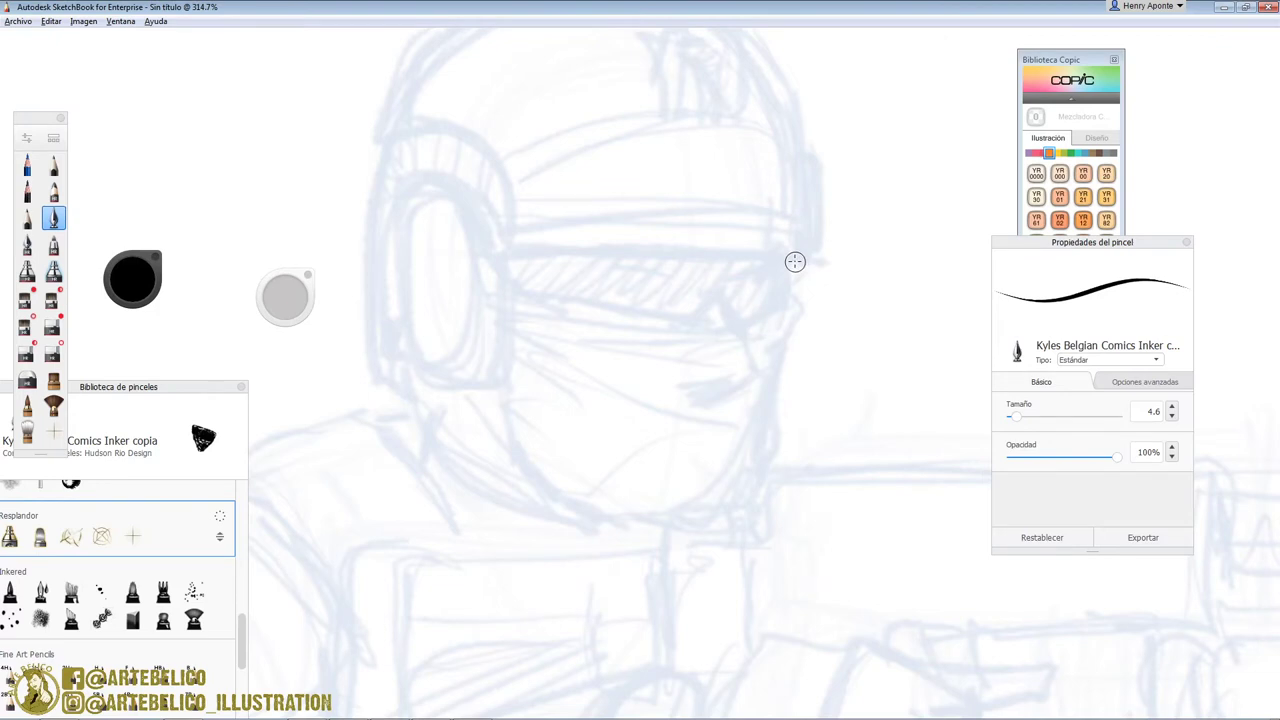
Step: Ink the goggles' outline and fill the lens solid black, leaving slanted white reflections near the ear side
{"action": "mouse_move", "coordinate": [765, 311]}
{"action": "left_mouse_down"}
{"action": "mouse_move", "coordinate": [708, 298]}
{"action": "mouse_move", "coordinate": [688, 324]}
{"action": "mouse_move", "coordinate": [522, 298]}
{"action": "mouse_move", "coordinate": [505, 268]}
{"action": "mouse_move", "coordinate": [543, 251]}
{"action": "mouse_move", "coordinate": [795, 256]}
{"action": "mouse_move", "coordinate": [789, 297]}
{"action": "left_mouse_up"}
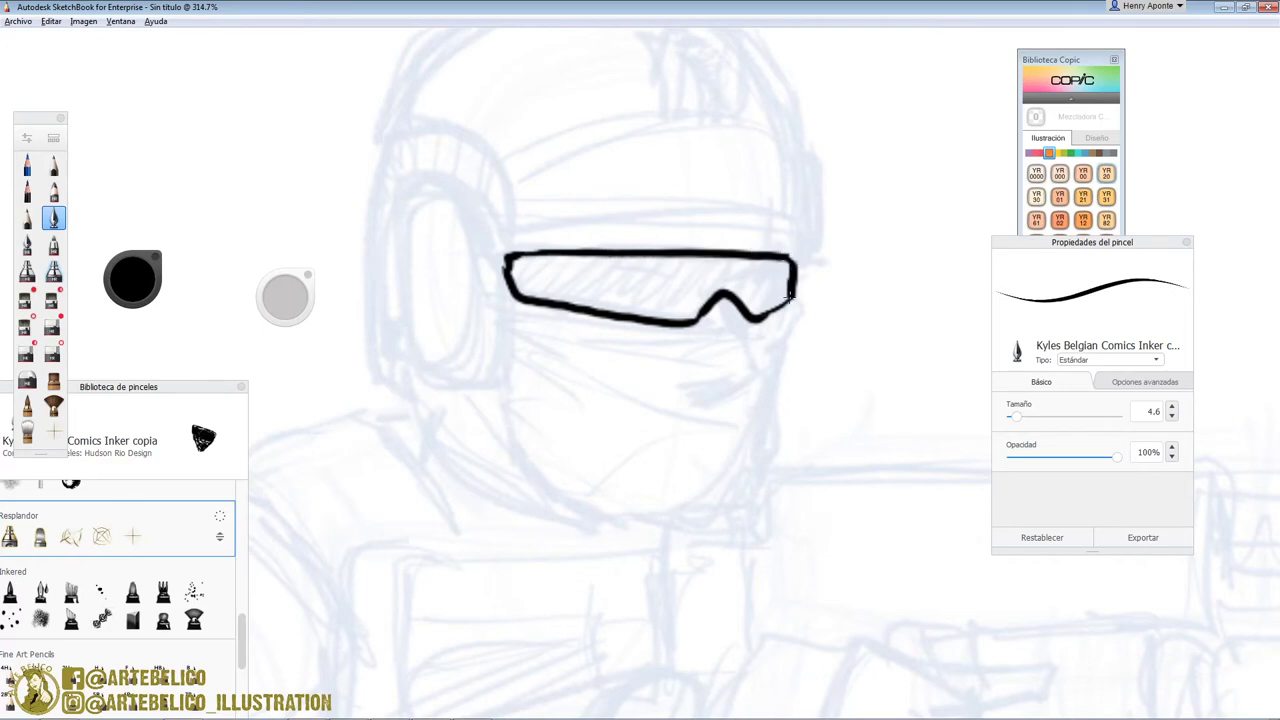
{"action": "mouse_move", "coordinate": [548, 256]}
{"action": "left_mouse_down"}
{"action": "mouse_move", "coordinate": [530, 305]}
{"action": "mouse_move", "coordinate": [513, 258]}
{"action": "mouse_move", "coordinate": [558, 310]}
{"action": "mouse_move", "coordinate": [590, 305]}
{"action": "mouse_move", "coordinate": [578, 300]}
{"action": "mouse_move", "coordinate": [618, 266]}
{"action": "mouse_move", "coordinate": [596, 302]}
{"action": "left_mouse_up"}
{"action": "left_click", "coordinate": [369, 45]}
{"action": "left_click", "coordinate": [700, 278]}
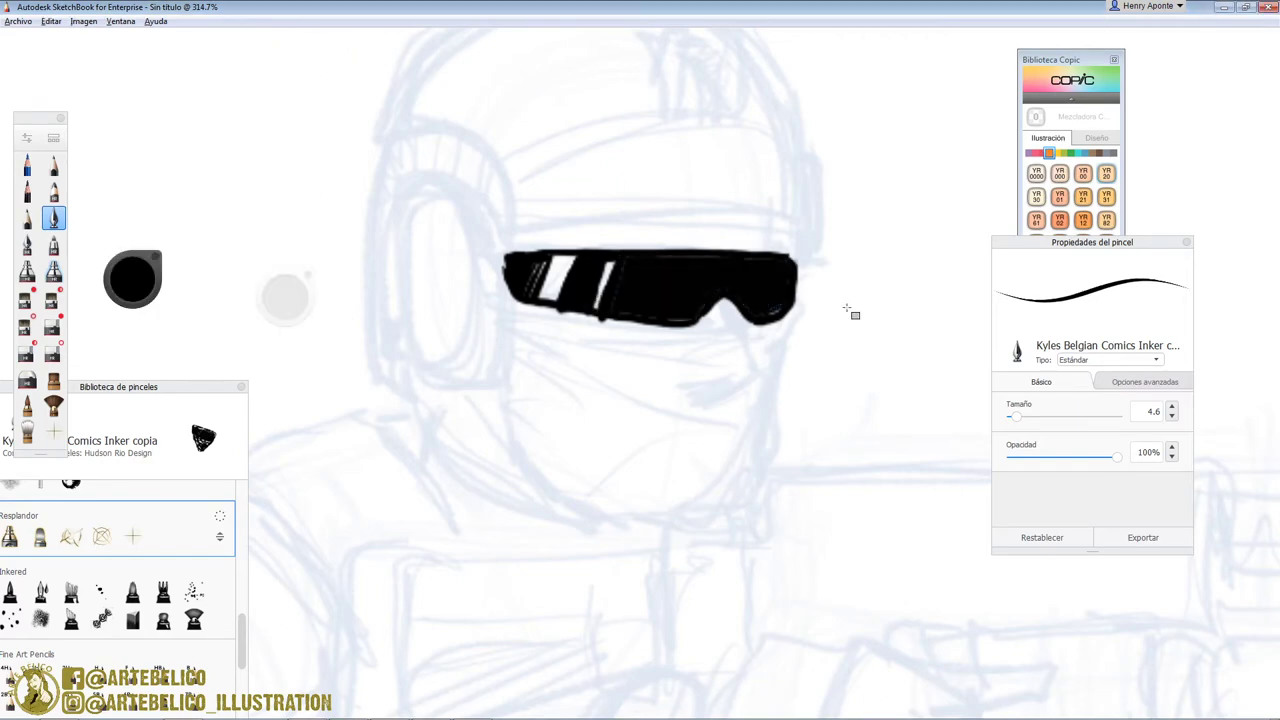
{"action": "left_click", "coordinate": [363, 39]}
Step: Ink the face mask's outline and its main folds below the goggles
{"action": "mouse_move", "coordinate": [738, 301]}
{"action": "left_mouse_down"}
{"action": "mouse_move", "coordinate": [741, 320]}
{"action": "mouse_move", "coordinate": [787, 324]}
{"action": "mouse_move", "coordinate": [650, 338]}
{"action": "mouse_move", "coordinate": [504, 300]}
{"action": "mouse_move", "coordinate": [602, 510]}
{"action": "left_mouse_up"}
{"action": "mouse_move", "coordinate": [512, 306]}
{"action": "left_mouse_down"}
{"action": "mouse_move", "coordinate": [620, 505]}
{"action": "mouse_move", "coordinate": [712, 480]}
{"action": "mouse_move", "coordinate": [706, 515]}
{"action": "mouse_move", "coordinate": [646, 532]}
{"action": "mouse_move", "coordinate": [600, 508]}
{"action": "left_mouse_up"}
{"action": "mouse_move", "coordinate": [790, 322]}
{"action": "left_mouse_down"}
{"action": "mouse_move", "coordinate": [760, 405]}
{"action": "mouse_move", "coordinate": [736, 388]}
{"action": "mouse_move", "coordinate": [645, 392]}
{"action": "mouse_move", "coordinate": [706, 402]}
{"action": "left_mouse_up"}
{"action": "left_click_drag", "start_coordinate": [742, 350], "coordinate": [580, 364]}
{"action": "mouse_move", "coordinate": [514, 306]}
{"action": "left_mouse_down"}
{"action": "mouse_move", "coordinate": [590, 342]}
{"action": "mouse_move", "coordinate": [592, 398]}
{"action": "mouse_move", "coordinate": [648, 438]}
{"action": "left_mouse_up"}
{"action": "left_click_drag", "start_coordinate": [786, 378], "coordinate": [748, 446]}
Step: Ink the mask's chin folds and add diagonal hatching to shade its cheek side
{"action": "mouse_move", "coordinate": [766, 416]}
{"action": "left_mouse_down"}
{"action": "mouse_move", "coordinate": [713, 436]}
{"action": "mouse_move", "coordinate": [738, 476]}
{"action": "mouse_move", "coordinate": [718, 504]}
{"action": "left_mouse_up"}
{"action": "left_click_drag", "start_coordinate": [736, 464], "coordinate": [666, 474]}
{"action": "left_click_drag", "start_coordinate": [744, 432], "coordinate": [652, 444]}
{"action": "left_click_drag", "start_coordinate": [656, 443], "coordinate": [700, 431]}
{"action": "mouse_move", "coordinate": [520, 308]}
{"action": "left_mouse_down"}
{"action": "mouse_move", "coordinate": [523, 323]}
{"action": "mouse_move", "coordinate": [560, 312]}
{"action": "left_mouse_up"}
{"action": "left_click_drag", "start_coordinate": [532, 358], "coordinate": [604, 328]}
{"action": "left_click_drag", "start_coordinate": [558, 394], "coordinate": [650, 334]}
{"action": "mouse_move", "coordinate": [578, 424]}
{"action": "left_mouse_down"}
{"action": "mouse_move", "coordinate": [668, 362]}
{"action": "mouse_move", "coordinate": [665, 380]}
{"action": "left_mouse_up"}
{"action": "mouse_move", "coordinate": [590, 455]}
{"action": "left_mouse_down"}
{"action": "mouse_move", "coordinate": [640, 410]}
{"action": "mouse_move", "coordinate": [648, 430]}
{"action": "left_mouse_up"}
{"action": "mouse_move", "coordinate": [604, 484]}
{"action": "left_mouse_down"}
{"action": "mouse_move", "coordinate": [632, 454]}
{"action": "mouse_move", "coordinate": [636, 472]}
{"action": "left_mouse_up"}
{"action": "mouse_move", "coordinate": [628, 516]}
{"action": "left_mouse_down"}
{"action": "mouse_move", "coordinate": [656, 490]}
{"action": "mouse_move", "coordinate": [704, 492]}
{"action": "left_mouse_up"}
{"action": "mouse_move", "coordinate": [660, 520]}
{"action": "left_mouse_down"}
{"action": "mouse_move", "coordinate": [712, 500]}
{"action": "mouse_move", "coordinate": [676, 534]}
{"action": "left_mouse_up"}
{"action": "left_click_drag", "start_coordinate": [668, 476], "coordinate": [734, 504]}
Step: Ink the mask's hatched side seam and thicken the outer edges of the mask and goggles
{"action": "mouse_move", "coordinate": [513, 327]}
{"action": "left_mouse_down"}
{"action": "mouse_move", "coordinate": [557, 432]}
{"action": "mouse_move", "coordinate": [602, 486]}
{"action": "mouse_move", "coordinate": [630, 514]}
{"action": "mouse_move", "coordinate": [708, 493]}
{"action": "mouse_move", "coordinate": [684, 540]}
{"action": "mouse_move", "coordinate": [708, 524]}
{"action": "left_mouse_up"}
{"action": "mouse_move", "coordinate": [732, 492]}
{"action": "left_mouse_down"}
{"action": "mouse_move", "coordinate": [776, 404]}
{"action": "mouse_move", "coordinate": [806, 262]}
{"action": "mouse_move", "coordinate": [486, 250]}
{"action": "left_mouse_up"}
{"action": "left_click_drag", "start_coordinate": [810, 246], "coordinate": [800, 300]}
Step: Ink the ear protector's rounded outline with its inner panel line, crossbar and lower curve
{"action": "mouse_move", "coordinate": [509, 252]}
{"action": "left_mouse_down"}
{"action": "mouse_move", "coordinate": [492, 296]}
{"action": "mouse_move", "coordinate": [400, 179]}
{"action": "mouse_move", "coordinate": [367, 306]}
{"action": "left_mouse_up"}
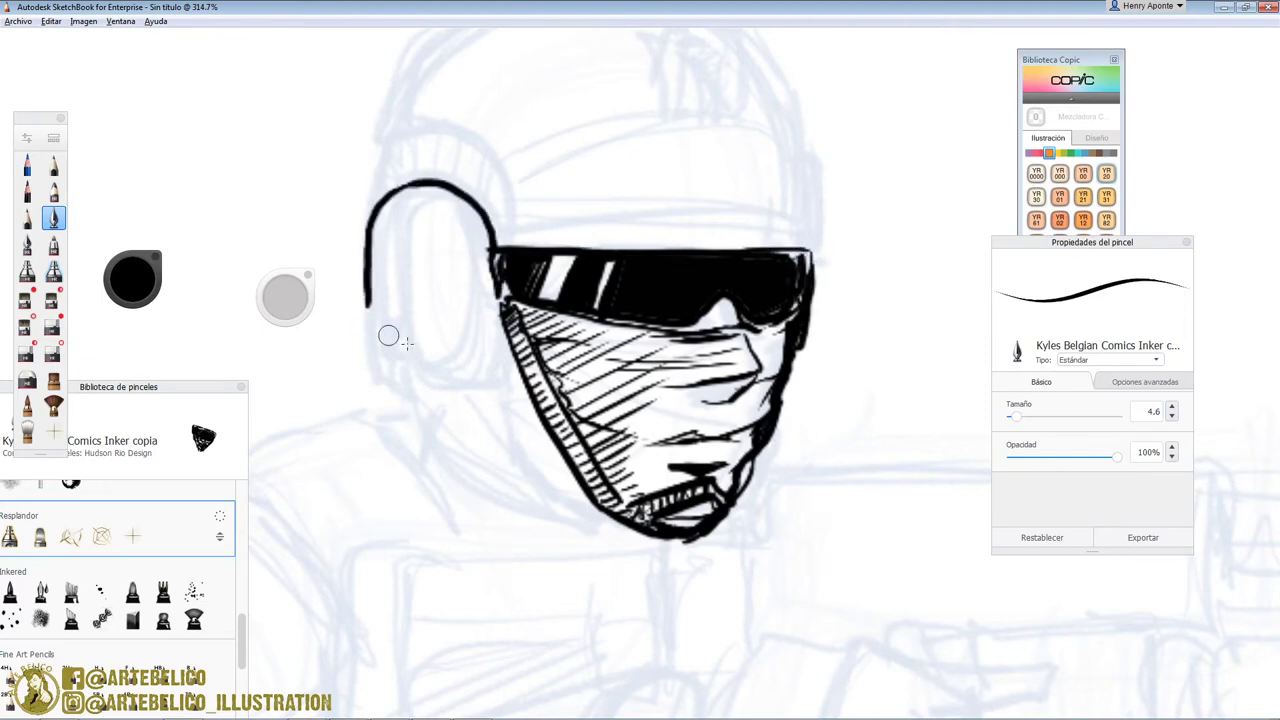
{"action": "left_click_drag", "start_coordinate": [449, 207], "coordinate": [438, 300]}
{"action": "mouse_move", "coordinate": [453, 313]}
{"action": "left_mouse_down"}
{"action": "mouse_move", "coordinate": [376, 307]}
{"action": "mouse_move", "coordinate": [446, 327]}
{"action": "mouse_move", "coordinate": [460, 348]}
{"action": "mouse_move", "coordinate": [399, 380]}
{"action": "mouse_move", "coordinate": [466, 394]}
{"action": "mouse_move", "coordinate": [496, 291]}
{"action": "left_mouse_up"}
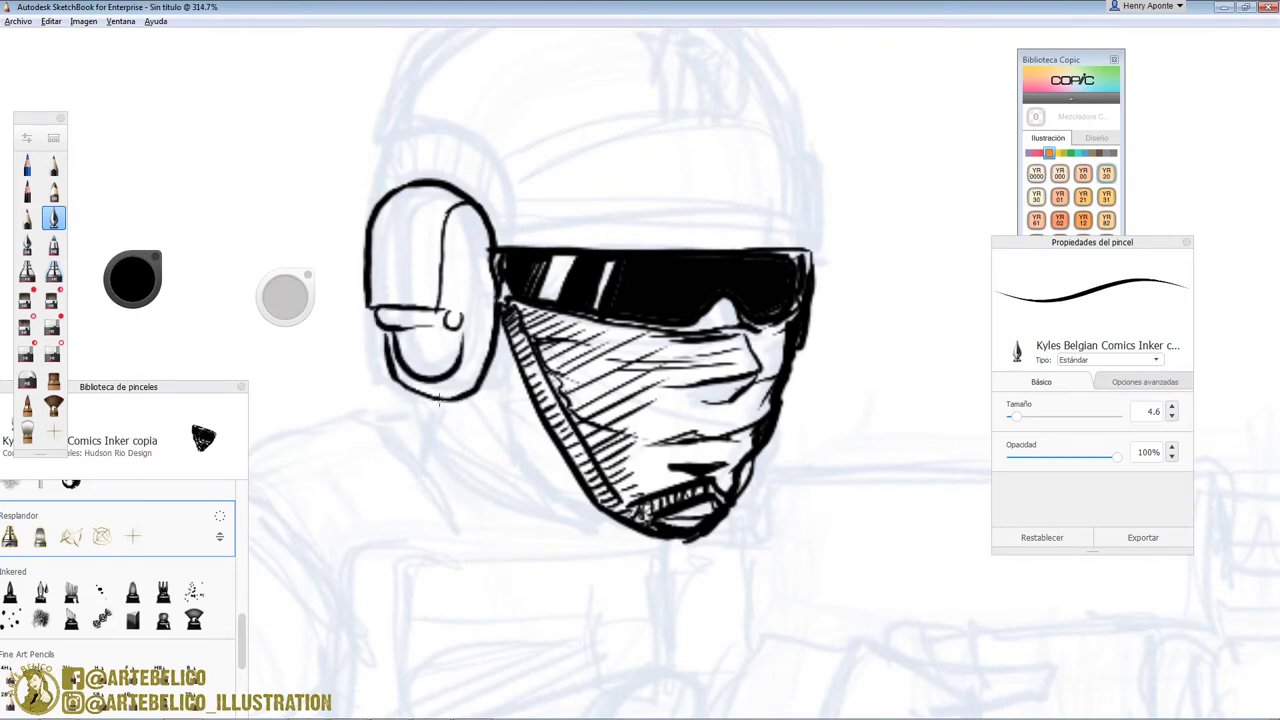
Step: Thicken the ear protector's lower edge and ink the first folds of the neck scarf beneath it
{"action": "mouse_move", "coordinate": [444, 403]}
{"action": "left_mouse_down"}
{"action": "mouse_move", "coordinate": [485, 404]}
{"action": "mouse_move", "coordinate": [511, 352]}
{"action": "left_mouse_up"}
{"action": "mouse_move", "coordinate": [455, 403]}
{"action": "left_mouse_down"}
{"action": "mouse_move", "coordinate": [497, 398]}
{"action": "mouse_move", "coordinate": [501, 375]}
{"action": "mouse_move", "coordinate": [477, 403]}
{"action": "mouse_move", "coordinate": [514, 393]}
{"action": "mouse_move", "coordinate": [492, 413]}
{"action": "mouse_move", "coordinate": [543, 428]}
{"action": "left_mouse_up"}
{"action": "mouse_move", "coordinate": [510, 393]}
{"action": "left_mouse_down"}
{"action": "mouse_move", "coordinate": [536, 422]}
{"action": "mouse_move", "coordinate": [570, 496]}
{"action": "left_mouse_up"}
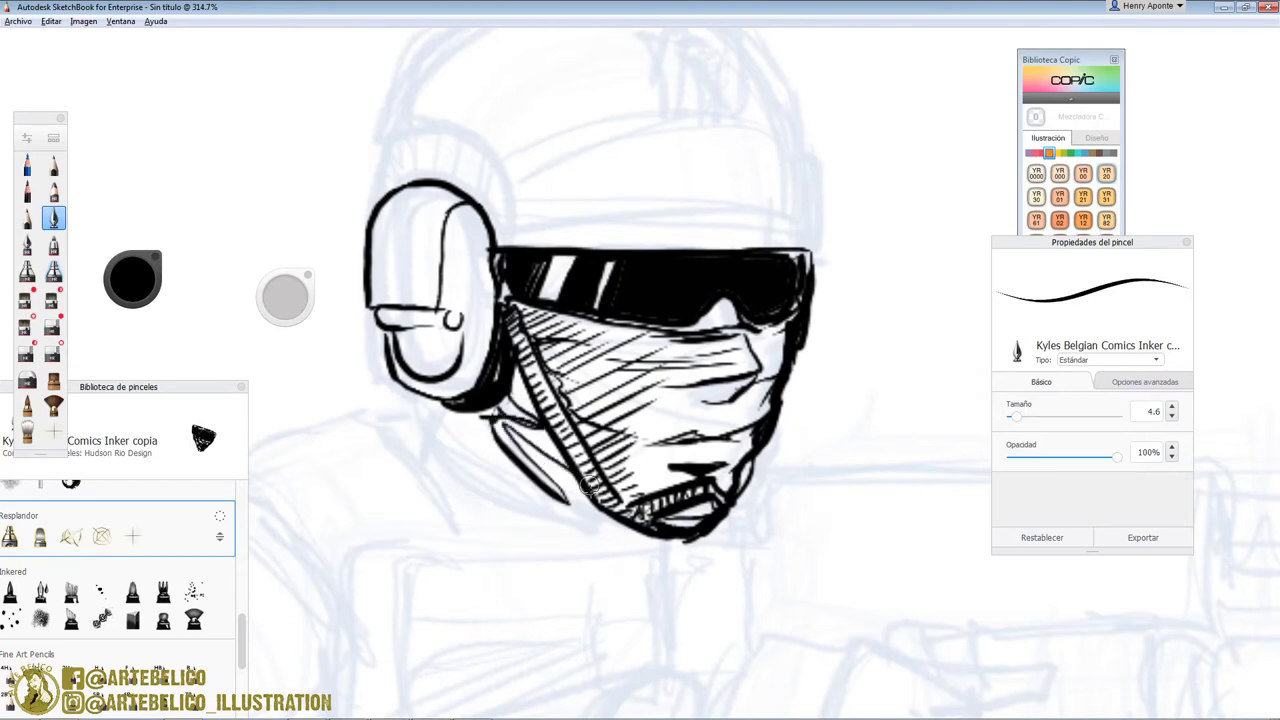
{"action": "mouse_move", "coordinate": [530, 420]}
{"action": "left_mouse_down"}
{"action": "mouse_move", "coordinate": [436, 455]}
{"action": "mouse_move", "coordinate": [538, 502]}
{"action": "left_mouse_up"}
Step: Ink the helmet's brim above the goggles and the curved double band arching over the ear protector
{"action": "mouse_move", "coordinate": [790, 254]}
{"action": "left_mouse_down"}
{"action": "mouse_move", "coordinate": [833, 241]}
{"action": "mouse_move", "coordinate": [800, 212]}
{"action": "left_mouse_up"}
{"action": "mouse_move", "coordinate": [700, 208]}
{"action": "left_mouse_down"}
{"action": "mouse_move", "coordinate": [362, 222]}
{"action": "mouse_move", "coordinate": [382, 130]}
{"action": "mouse_move", "coordinate": [505, 208]}
{"action": "mouse_move", "coordinate": [376, 144]}
{"action": "mouse_move", "coordinate": [504, 214]}
{"action": "left_mouse_up"}
{"action": "left_click_drag", "start_coordinate": [432, 178], "coordinate": [370, 214]}
{"action": "left_click_drag", "start_coordinate": [373, 146], "coordinate": [362, 212]}
{"action": "mouse_move", "coordinate": [522, 217]}
{"action": "left_mouse_down"}
{"action": "mouse_move", "coordinate": [820, 220]}
{"action": "mouse_move", "coordinate": [801, 142]}
{"action": "left_mouse_up"}
{"action": "left_click_drag", "start_coordinate": [697, 376], "coordinate": [690, 488]}
{"action": "mouse_move", "coordinate": [365, 255]}
{"action": "left_mouse_down"}
{"action": "mouse_move", "coordinate": [372, 205]}
{"action": "mouse_move", "coordinate": [488, 96]}
{"action": "mouse_move", "coordinate": [683, 70]}
{"action": "mouse_move", "coordinate": [714, 80]}
{"action": "left_mouse_up"}
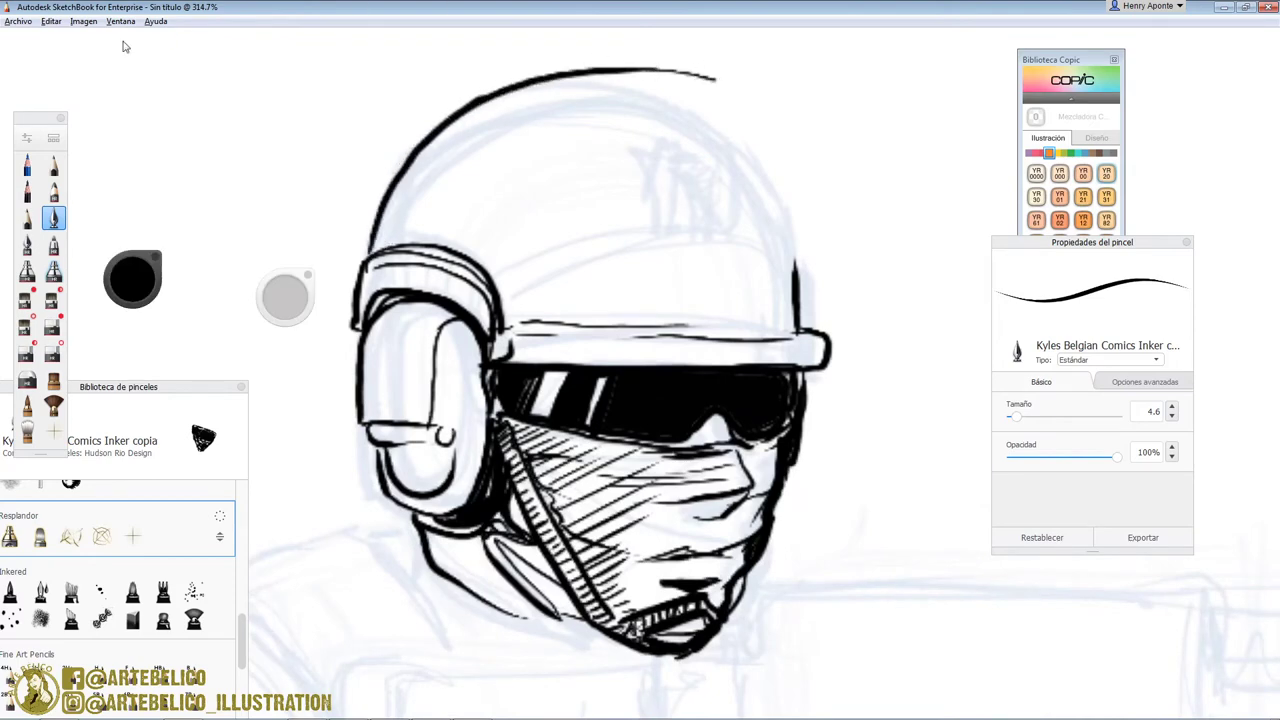
{"action": "key", "text": "ctrl+z"}
{"action": "key", "text": "ctrl+z"}
Step: Ink the helmet's dome outline and the headset microphone with its boom beside the mask
{"action": "mouse_move", "coordinate": [366, 258]}
{"action": "left_mouse_down"}
{"action": "mouse_move", "coordinate": [388, 185]}
{"action": "mouse_move", "coordinate": [483, 113]}
{"action": "mouse_move", "coordinate": [596, 96]}
{"action": "mouse_move", "coordinate": [699, 117]}
{"action": "mouse_move", "coordinate": [766, 172]}
{"action": "mouse_move", "coordinate": [793, 229]}
{"action": "mouse_move", "coordinate": [812, 420]}
{"action": "mouse_move", "coordinate": [781, 500]}
{"action": "mouse_move", "coordinate": [812, 364]}
{"action": "left_mouse_up"}
{"action": "mouse_move", "coordinate": [774, 569]}
{"action": "left_mouse_down"}
{"action": "mouse_move", "coordinate": [768, 586]}
{"action": "mouse_move", "coordinate": [792, 556]}
{"action": "left_mouse_up"}
{"action": "left_click_drag", "start_coordinate": [806, 468], "coordinate": [800, 552]}
Step: Ink the angular night-vision mount with its screw holes on the helmet's front
{"action": "mouse_move", "coordinate": [641, 168]}
{"action": "left_mouse_down"}
{"action": "mouse_move", "coordinate": [690, 136]}
{"action": "mouse_move", "coordinate": [666, 224]}
{"action": "left_mouse_up"}
{"action": "mouse_move", "coordinate": [684, 148]}
{"action": "left_mouse_down"}
{"action": "mouse_move", "coordinate": [676, 231]}
{"action": "mouse_move", "coordinate": [739, 228]}
{"action": "left_mouse_up"}
{"action": "mouse_move", "coordinate": [739, 226]}
{"action": "left_mouse_down"}
{"action": "mouse_move", "coordinate": [755, 174]}
{"action": "mouse_move", "coordinate": [722, 161]}
{"action": "mouse_move", "coordinate": [740, 162]}
{"action": "mouse_move", "coordinate": [733, 226]}
{"action": "left_mouse_up"}
{"action": "mouse_move", "coordinate": [720, 163]}
{"action": "left_mouse_down"}
{"action": "mouse_move", "coordinate": [688, 158]}
{"action": "mouse_move", "coordinate": [676, 222]}
{"action": "left_mouse_up"}
{"action": "left_click_drag", "start_coordinate": [676, 222], "coordinate": [736, 216]}
{"action": "mouse_move", "coordinate": [645, 166]}
{"action": "left_mouse_down"}
{"action": "mouse_move", "coordinate": [702, 234]}
{"action": "mouse_move", "coordinate": [748, 222]}
{"action": "left_mouse_up"}
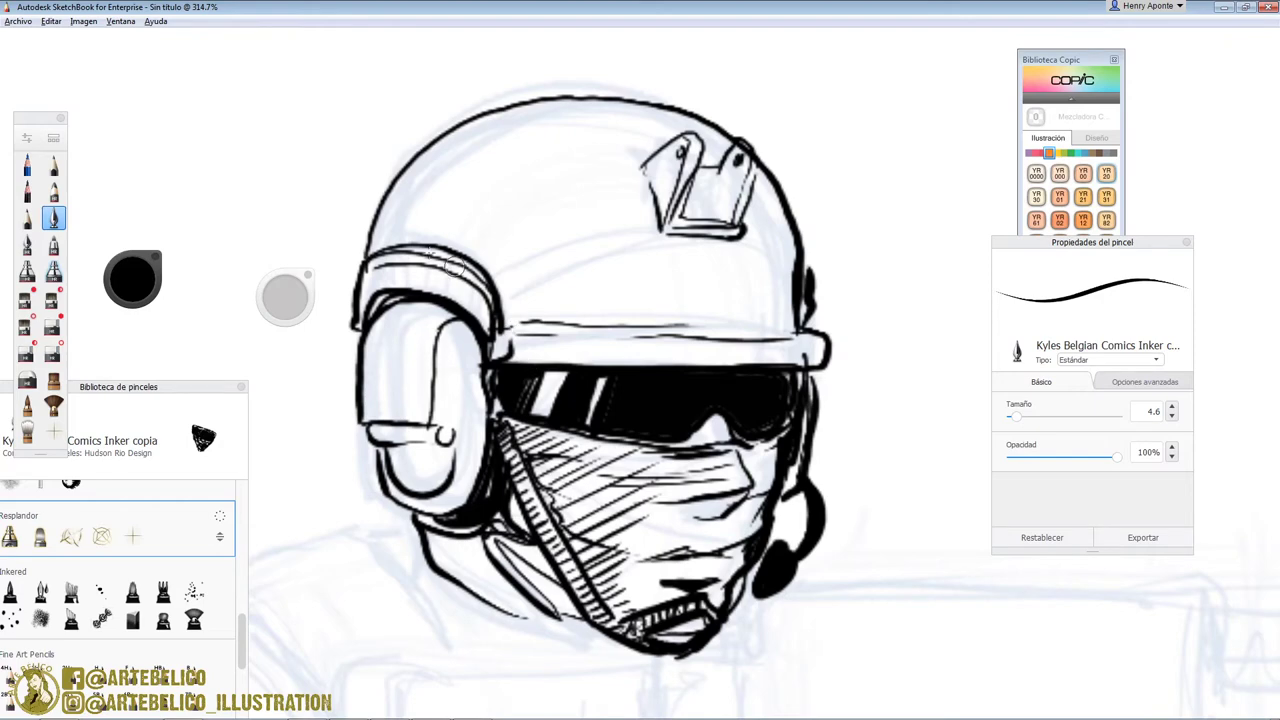
Step: Shade the helmet with short hatching strokes along the curved band over the ear protector
{"action": "mouse_move", "coordinate": [388, 212]}
{"action": "left_mouse_down"}
{"action": "mouse_move", "coordinate": [366, 256]}
{"action": "mouse_move", "coordinate": [384, 248]}
{"action": "left_mouse_up"}
{"action": "left_click_drag", "start_coordinate": [428, 194], "coordinate": [410, 246]}
{"action": "mouse_move", "coordinate": [446, 198]}
{"action": "left_mouse_down"}
{"action": "mouse_move", "coordinate": [420, 246]}
{"action": "mouse_move", "coordinate": [430, 250]}
{"action": "left_mouse_up"}
{"action": "mouse_move", "coordinate": [466, 204]}
{"action": "left_mouse_down"}
{"action": "mouse_move", "coordinate": [440, 250]}
{"action": "mouse_move", "coordinate": [454, 250]}
{"action": "left_mouse_up"}
{"action": "left_click_drag", "start_coordinate": [506, 214], "coordinate": [473, 266]}
{"action": "left_click_drag", "start_coordinate": [508, 249], "coordinate": [487, 284]}
{"action": "left_click_drag", "start_coordinate": [521, 277], "coordinate": [497, 304]}
{"action": "left_click_drag", "start_coordinate": [526, 284], "coordinate": [507, 320]}
Step: Ink the neck scarf's folds and its lower edge under the mask
{"action": "key", "text": "space"}
{"action": "mouse_move", "coordinate": [767, 342]}
{"action": "left_mouse_down"}
{"action": "mouse_move", "coordinate": [773, 438]}
{"action": "mouse_move", "coordinate": [783, 268]}
{"action": "left_mouse_up"}
{"action": "left_click_drag", "start_coordinate": [563, 289], "coordinate": [570, 310]}
{"action": "mouse_move", "coordinate": [559, 288]}
{"action": "left_mouse_down"}
{"action": "mouse_move", "coordinate": [557, 312]}
{"action": "mouse_move", "coordinate": [688, 363]}
{"action": "left_mouse_up"}
{"action": "left_click_drag", "start_coordinate": [714, 362], "coordinate": [632, 345]}
{"action": "left_click_drag", "start_coordinate": [596, 328], "coordinate": [660, 350]}
{"action": "left_click_drag", "start_coordinate": [556, 306], "coordinate": [606, 370]}
{"action": "left_click_drag", "start_coordinate": [608, 371], "coordinate": [682, 368]}
Step: Ink the vest's shoulder strap with its rectangular pad beside the scarf
{"action": "left_click_drag", "start_coordinate": [530, 286], "coordinate": [560, 322]}
{"action": "mouse_move", "coordinate": [514, 287]}
{"action": "left_mouse_down"}
{"action": "mouse_move", "coordinate": [544, 288]}
{"action": "mouse_move", "coordinate": [451, 327]}
{"action": "left_mouse_up"}
{"action": "mouse_move", "coordinate": [528, 302]}
{"action": "left_mouse_down"}
{"action": "mouse_move", "coordinate": [445, 322]}
{"action": "mouse_move", "coordinate": [450, 334]}
{"action": "mouse_move", "coordinate": [555, 330]}
{"action": "mouse_move", "coordinate": [547, 357]}
{"action": "mouse_move", "coordinate": [510, 376]}
{"action": "left_mouse_up"}
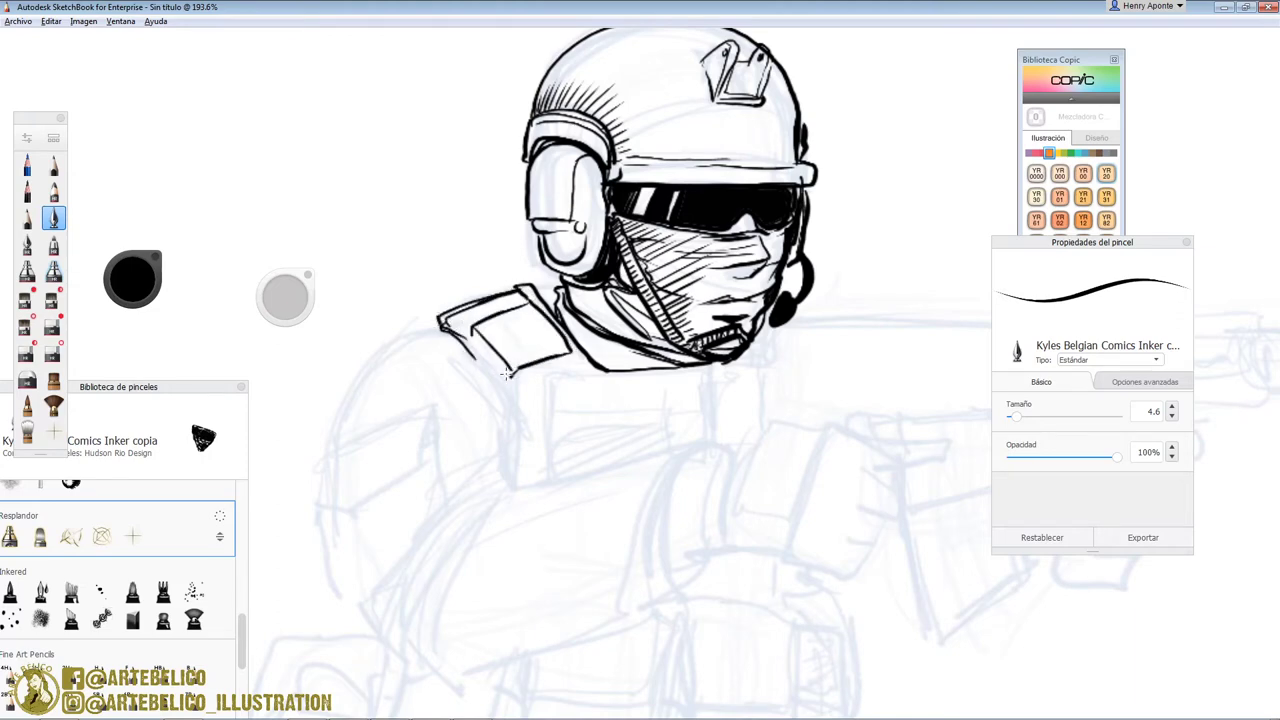
{"action": "left_click_drag", "start_coordinate": [472, 332], "coordinate": [502, 376]}
{"action": "left_click_drag", "start_coordinate": [470, 352], "coordinate": [506, 398]}
{"action": "left_click_drag", "start_coordinate": [578, 365], "coordinate": [516, 370]}
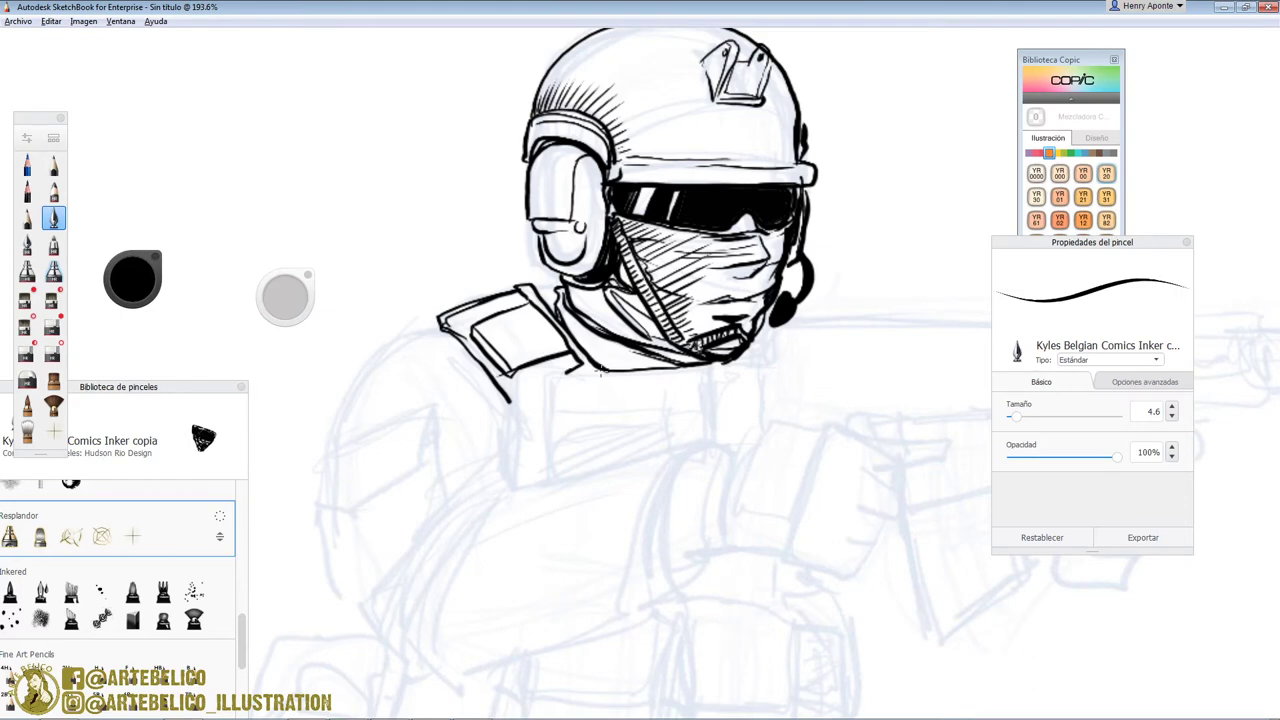
Step: Ink the shoulder's outer curve and the upper edges of the sleeve's flap
{"action": "mouse_move", "coordinate": [440, 324]}
{"action": "left_mouse_down"}
{"action": "mouse_move", "coordinate": [378, 355]}
{"action": "mouse_move", "coordinate": [425, 353]}
{"action": "mouse_move", "coordinate": [477, 383]}
{"action": "mouse_move", "coordinate": [518, 432]}
{"action": "left_mouse_up"}
{"action": "mouse_move", "coordinate": [432, 352]}
{"action": "left_mouse_down"}
{"action": "mouse_move", "coordinate": [362, 368]}
{"action": "mouse_move", "coordinate": [315, 470]}
{"action": "mouse_move", "coordinate": [428, 410]}
{"action": "left_mouse_up"}
{"action": "mouse_move", "coordinate": [428, 410]}
{"action": "left_mouse_down"}
{"action": "mouse_move", "coordinate": [417, 442]}
{"action": "mouse_move", "coordinate": [434, 410]}
{"action": "left_mouse_up"}
{"action": "left_click_drag", "start_coordinate": [420, 455], "coordinate": [372, 486]}
{"action": "mouse_move", "coordinate": [372, 486]}
{"action": "left_mouse_down"}
{"action": "mouse_move", "coordinate": [334, 506]}
{"action": "mouse_move", "coordinate": [300, 508]}
{"action": "left_mouse_up"}
{"action": "left_click_drag", "start_coordinate": [316, 462], "coordinate": [302, 500]}
Step: Ink the lower part of the upper arm below the sleeve flap, with its inner fold lines
{"action": "mouse_move", "coordinate": [432, 416]}
{"action": "left_mouse_down"}
{"action": "mouse_move", "coordinate": [442, 486]}
{"action": "mouse_move", "coordinate": [372, 570]}
{"action": "left_mouse_up"}
{"action": "left_click_drag", "start_coordinate": [312, 510], "coordinate": [352, 592]}
{"action": "left_click_drag", "start_coordinate": [390, 474], "coordinate": [397, 545]}
{"action": "left_click_drag", "start_coordinate": [398, 542], "coordinate": [342, 600]}
{"action": "left_click_drag", "start_coordinate": [314, 512], "coordinate": [348, 592]}
{"action": "left_click_drag", "start_coordinate": [318, 578], "coordinate": [364, 596]}
Step: Ink the sleeve folds running from the shoulder to the armpit and toward the elbow
{"action": "left_click_drag", "start_coordinate": [505, 425], "coordinate": [492, 469]}
{"action": "left_click_drag", "start_coordinate": [508, 441], "coordinate": [490, 490]}
{"action": "left_click_drag", "start_coordinate": [446, 390], "coordinate": [505, 440]}
{"action": "mouse_move", "coordinate": [414, 406]}
{"action": "left_mouse_down"}
{"action": "mouse_move", "coordinate": [498, 434]}
{"action": "mouse_move", "coordinate": [520, 490]}
{"action": "left_mouse_up"}
{"action": "mouse_move", "coordinate": [494, 488]}
{"action": "left_mouse_down"}
{"action": "mouse_move", "coordinate": [404, 564]}
{"action": "mouse_move", "coordinate": [430, 545]}
{"action": "left_mouse_up"}
{"action": "left_click_drag", "start_coordinate": [460, 544], "coordinate": [434, 590]}
Step: Ink the long curved folds around the bent elbow of the sleeve
{"action": "left_click_drag", "start_coordinate": [440, 516], "coordinate": [370, 628]}
{"action": "left_click_drag", "start_coordinate": [374, 594], "coordinate": [412, 672]}
{"action": "left_click_drag", "start_coordinate": [430, 566], "coordinate": [404, 678]}
{"action": "mouse_move", "coordinate": [374, 630]}
{"action": "left_mouse_down"}
{"action": "mouse_move", "coordinate": [358, 596]}
{"action": "mouse_move", "coordinate": [458, 498]}
{"action": "left_mouse_up"}
{"action": "left_click_drag", "start_coordinate": [500, 458], "coordinate": [518, 486]}
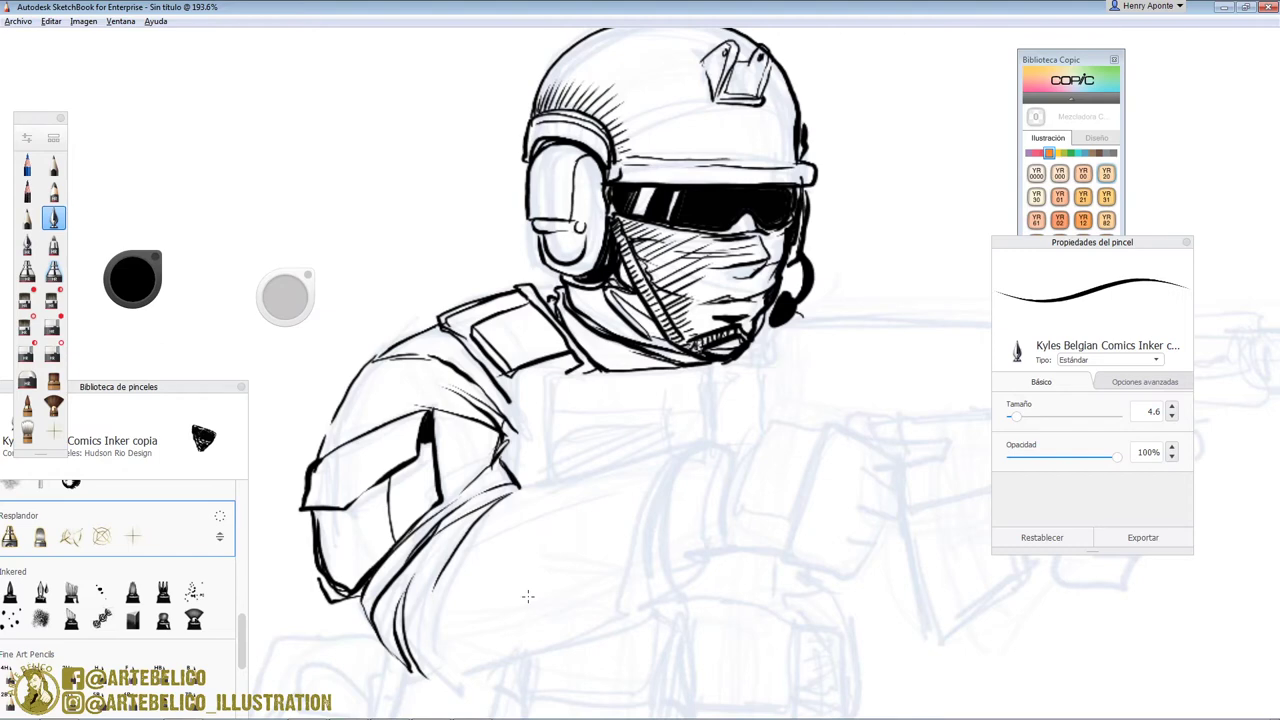
Step: Ink the forearm sleeve's upper and lower contours with light fold lines inside
{"action": "key", "text": "space"}
{"action": "mouse_move", "coordinate": [653, 290]}
{"action": "left_mouse_down"}
{"action": "mouse_move", "coordinate": [571, 331]}
{"action": "mouse_move", "coordinate": [560, 318]}
{"action": "left_mouse_up"}
{"action": "mouse_move", "coordinate": [467, 385]}
{"action": "left_mouse_down"}
{"action": "mouse_move", "coordinate": [446, 519]}
{"action": "mouse_move", "coordinate": [612, 460]}
{"action": "mouse_move", "coordinate": [604, 340]}
{"action": "mouse_move", "coordinate": [628, 362]}
{"action": "left_mouse_up"}
{"action": "mouse_move", "coordinate": [600, 452]}
{"action": "left_mouse_down"}
{"action": "mouse_move", "coordinate": [642, 346]}
{"action": "mouse_move", "coordinate": [490, 377]}
{"action": "mouse_move", "coordinate": [440, 418]}
{"action": "left_mouse_up"}
{"action": "mouse_move", "coordinate": [590, 350]}
{"action": "left_mouse_down"}
{"action": "mouse_move", "coordinate": [438, 471]}
{"action": "mouse_move", "coordinate": [517, 465]}
{"action": "left_mouse_up"}
Step: Ink the bunched sleeve cuff and the glove's wrist section in front of it
{"action": "left_click_drag", "start_coordinate": [630, 446], "coordinate": [648, 342]}
{"action": "mouse_move", "coordinate": [624, 442]}
{"action": "left_mouse_down"}
{"action": "mouse_move", "coordinate": [656, 442]}
{"action": "mouse_move", "coordinate": [671, 338]}
{"action": "left_mouse_up"}
{"action": "mouse_move", "coordinate": [648, 342]}
{"action": "left_mouse_down"}
{"action": "mouse_move", "coordinate": [676, 334]}
{"action": "mouse_move", "coordinate": [618, 400]}
{"action": "left_mouse_up"}
{"action": "left_click_drag", "start_coordinate": [678, 328], "coordinate": [695, 430]}
{"action": "left_click_drag", "start_coordinate": [706, 330], "coordinate": [697, 388]}
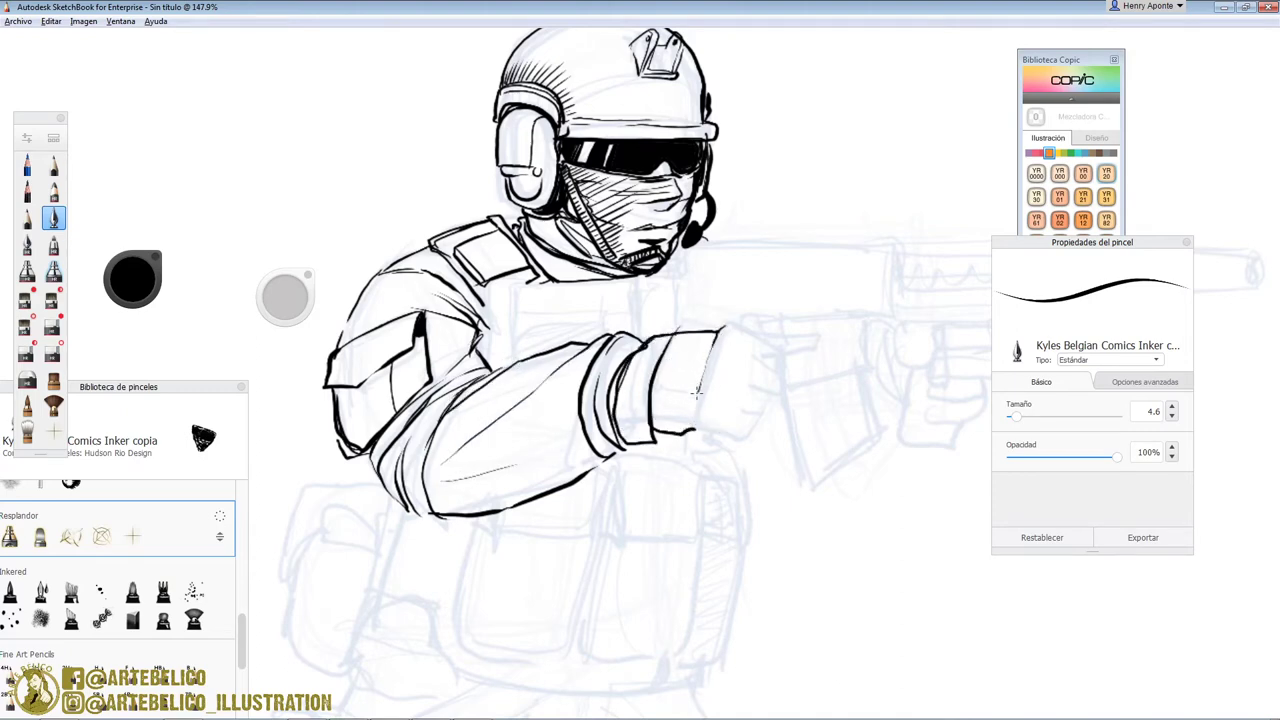
Step: Ink the trigger hand's glove with its back panel, curled fingers and extended index finger
{"action": "left_click_drag", "start_coordinate": [754, 341], "coordinate": [708, 420]}
{"action": "mouse_move", "coordinate": [720, 326]}
{"action": "left_mouse_down"}
{"action": "mouse_move", "coordinate": [826, 345]}
{"action": "mouse_move", "coordinate": [800, 353]}
{"action": "mouse_move", "coordinate": [752, 430]}
{"action": "mouse_move", "coordinate": [722, 445]}
{"action": "mouse_move", "coordinate": [662, 424]}
{"action": "left_mouse_up"}
{"action": "left_click_drag", "start_coordinate": [718, 329], "coordinate": [666, 334]}
{"action": "left_click_drag", "start_coordinate": [668, 335], "coordinate": [651, 402]}
{"action": "left_click_drag", "start_coordinate": [652, 404], "coordinate": [680, 403]}
{"action": "left_click_drag", "start_coordinate": [713, 334], "coordinate": [684, 402]}
{"action": "left_click_drag", "start_coordinate": [658, 404], "coordinate": [686, 402]}
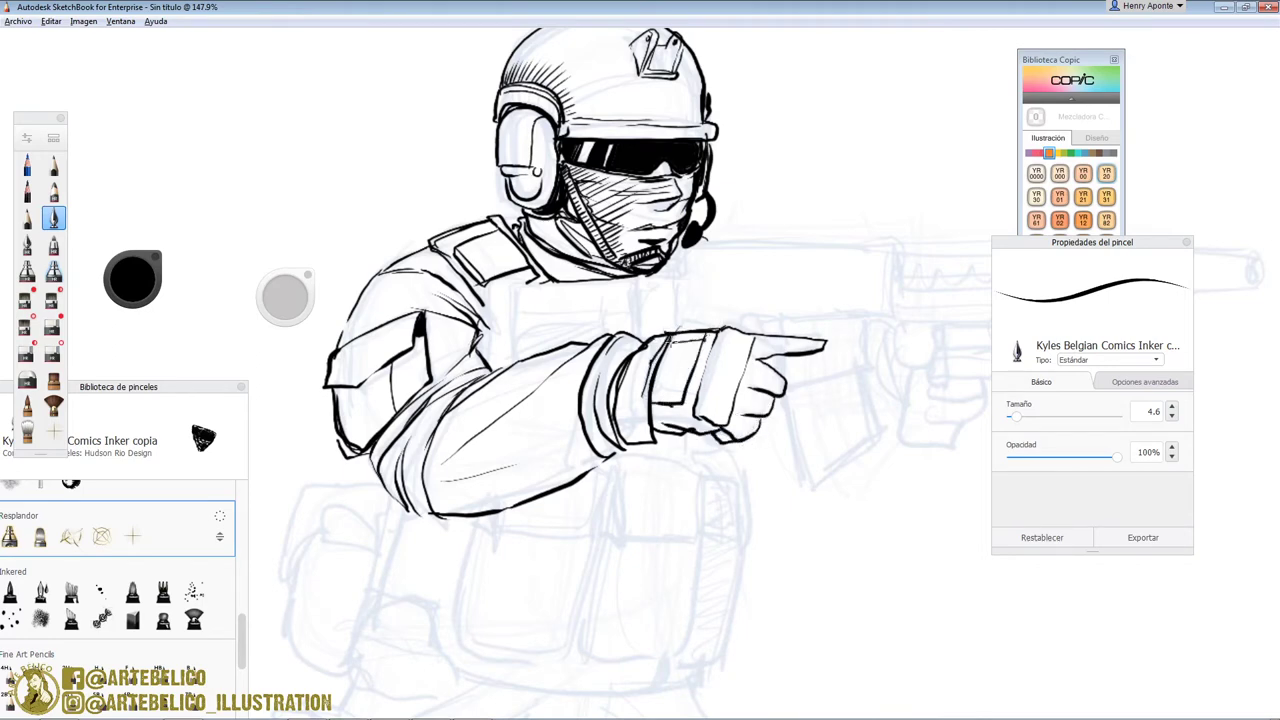
Step: Ink the rifle's stock across the chest and the vest edge around it
{"action": "mouse_move", "coordinate": [637, 272]}
{"action": "left_mouse_down"}
{"action": "mouse_move", "coordinate": [638, 340]}
{"action": "mouse_move", "coordinate": [654, 310]}
{"action": "mouse_move", "coordinate": [518, 314]}
{"action": "mouse_move", "coordinate": [520, 284]}
{"action": "left_mouse_up"}
{"action": "left_click_drag", "start_coordinate": [520, 284], "coordinate": [636, 287]}
{"action": "mouse_move", "coordinate": [536, 284]}
{"action": "left_mouse_down"}
{"action": "mouse_move", "coordinate": [486, 288]}
{"action": "mouse_move", "coordinate": [512, 300]}
{"action": "mouse_move", "coordinate": [535, 345]}
{"action": "mouse_move", "coordinate": [513, 358]}
{"action": "left_mouse_up"}
{"action": "mouse_move", "coordinate": [606, 322]}
{"action": "left_mouse_down"}
{"action": "mouse_move", "coordinate": [532, 352]}
{"action": "mouse_move", "coordinate": [524, 328]}
{"action": "mouse_move", "coordinate": [552, 318]}
{"action": "left_mouse_up"}
{"action": "left_click_drag", "start_coordinate": [516, 326], "coordinate": [520, 356]}
{"action": "left_click_drag", "start_coordinate": [500, 287], "coordinate": [510, 370]}
{"action": "mouse_move", "coordinate": [538, 304]}
{"action": "left_mouse_down"}
{"action": "mouse_move", "coordinate": [628, 310]}
{"action": "mouse_move", "coordinate": [645, 285]}
{"action": "left_mouse_up"}
{"action": "mouse_move", "coordinate": [522, 307]}
{"action": "left_mouse_down"}
{"action": "mouse_move", "coordinate": [640, 296]}
{"action": "mouse_move", "coordinate": [617, 312]}
{"action": "mouse_move", "coordinate": [634, 310]}
{"action": "left_mouse_up"}
Step: Ink the rifle receiver's rear and top edges and the boxy magazine well beneath it
{"action": "left_click_drag", "start_coordinate": [676, 262], "coordinate": [680, 320]}
{"action": "left_click_drag", "start_coordinate": [685, 263], "coordinate": [810, 265]}
{"action": "mouse_move", "coordinate": [890, 255]}
{"action": "left_mouse_down"}
{"action": "mouse_move", "coordinate": [687, 254]}
{"action": "mouse_move", "coordinate": [894, 257]}
{"action": "left_mouse_up"}
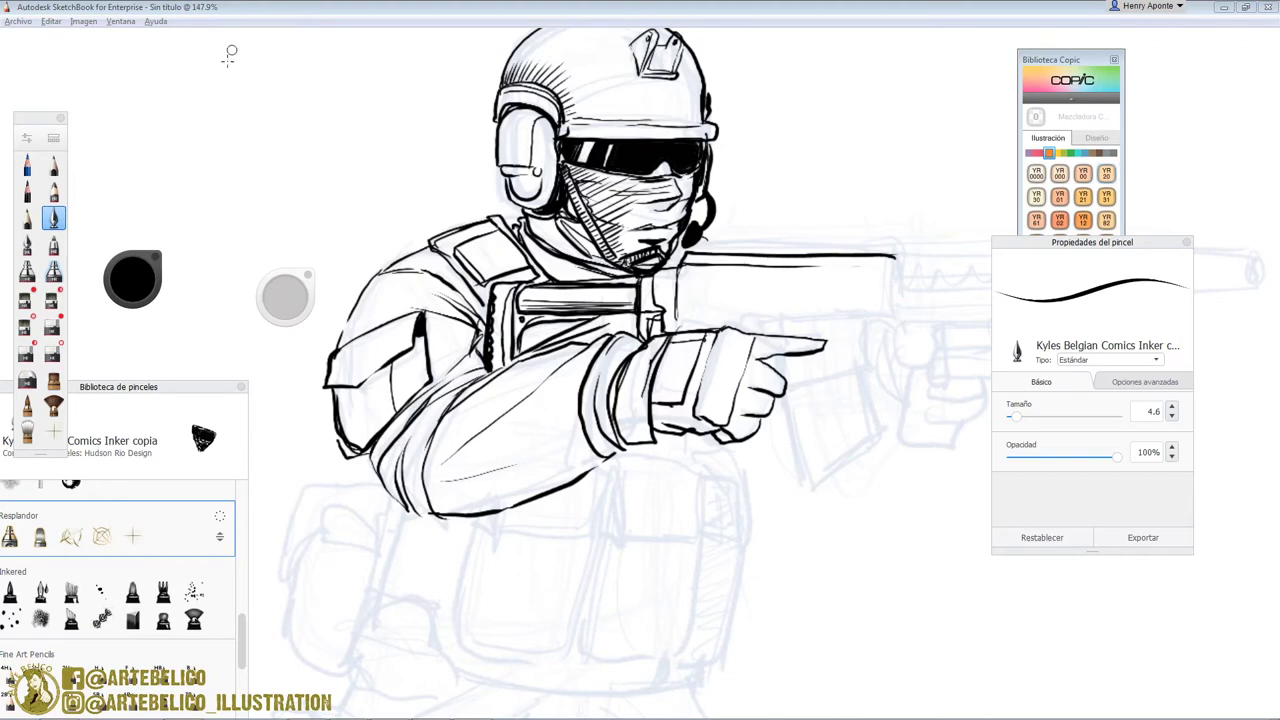
{"action": "left_click_drag", "start_coordinate": [776, 324], "coordinate": [862, 322]}
{"action": "mouse_move", "coordinate": [787, 374]}
{"action": "left_mouse_down"}
{"action": "mouse_move", "coordinate": [858, 332]}
{"action": "mouse_move", "coordinate": [775, 322]}
{"action": "mouse_move", "coordinate": [767, 340]}
{"action": "left_mouse_up"}
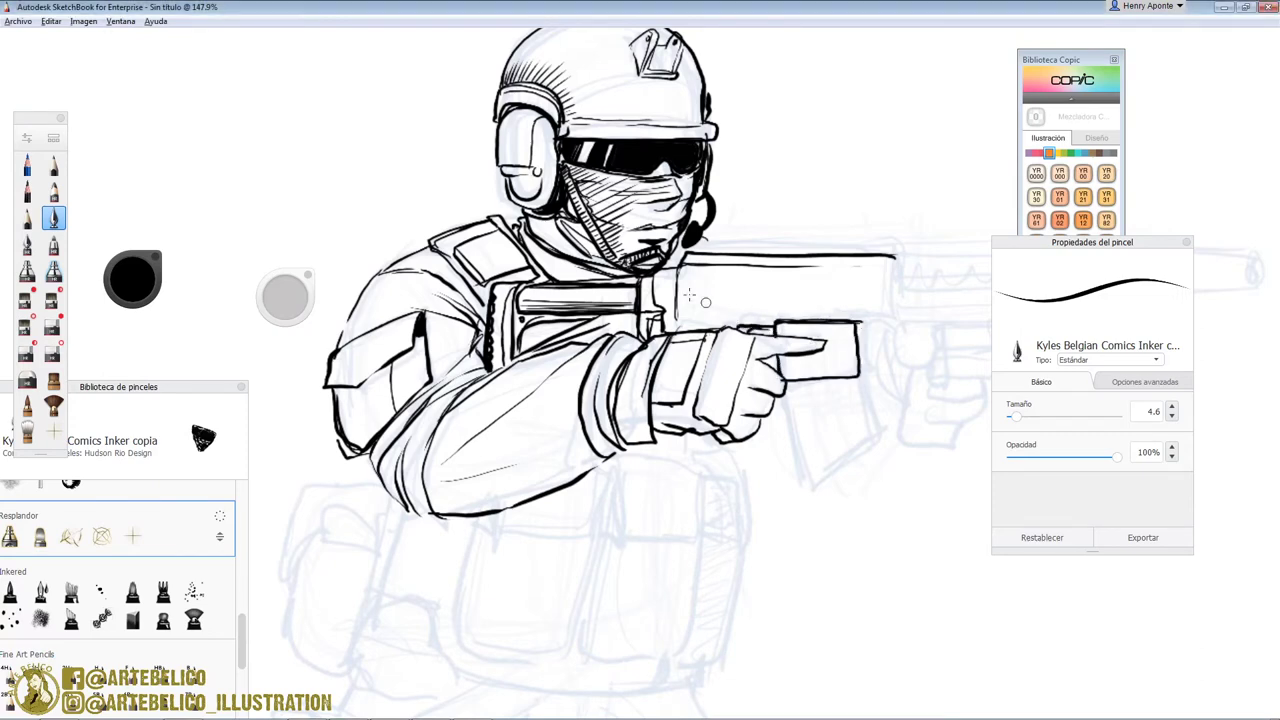
Step: Ink the receiver's side plate, screws and top slot, and close its front end with a bolted block
{"action": "mouse_move", "coordinate": [743, 266]}
{"action": "left_mouse_down"}
{"action": "mouse_move", "coordinate": [818, 304]}
{"action": "mouse_move", "coordinate": [745, 278]}
{"action": "mouse_move", "coordinate": [733, 297]}
{"action": "left_mouse_up"}
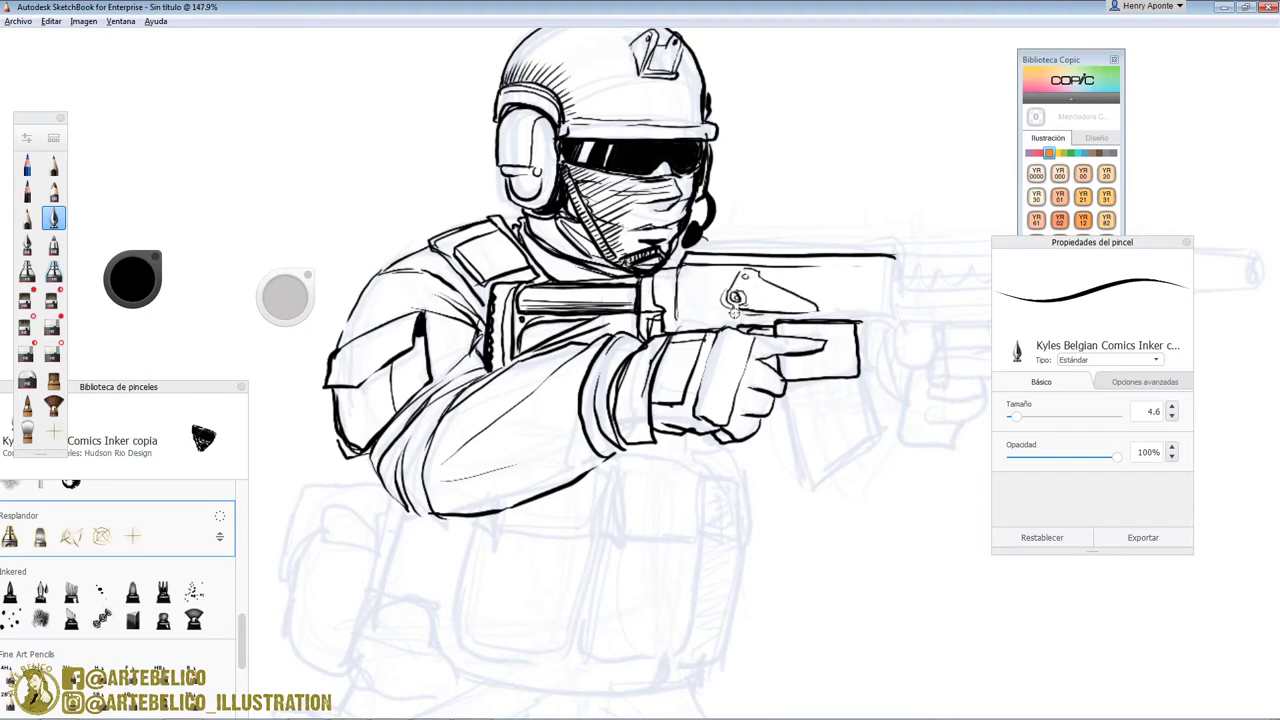
{"action": "left_click_drag", "start_coordinate": [710, 311], "coordinate": [708, 316]}
{"action": "mouse_move", "coordinate": [782, 259]}
{"action": "left_mouse_down"}
{"action": "mouse_move", "coordinate": [838, 269]}
{"action": "mouse_move", "coordinate": [684, 257]}
{"action": "left_mouse_up"}
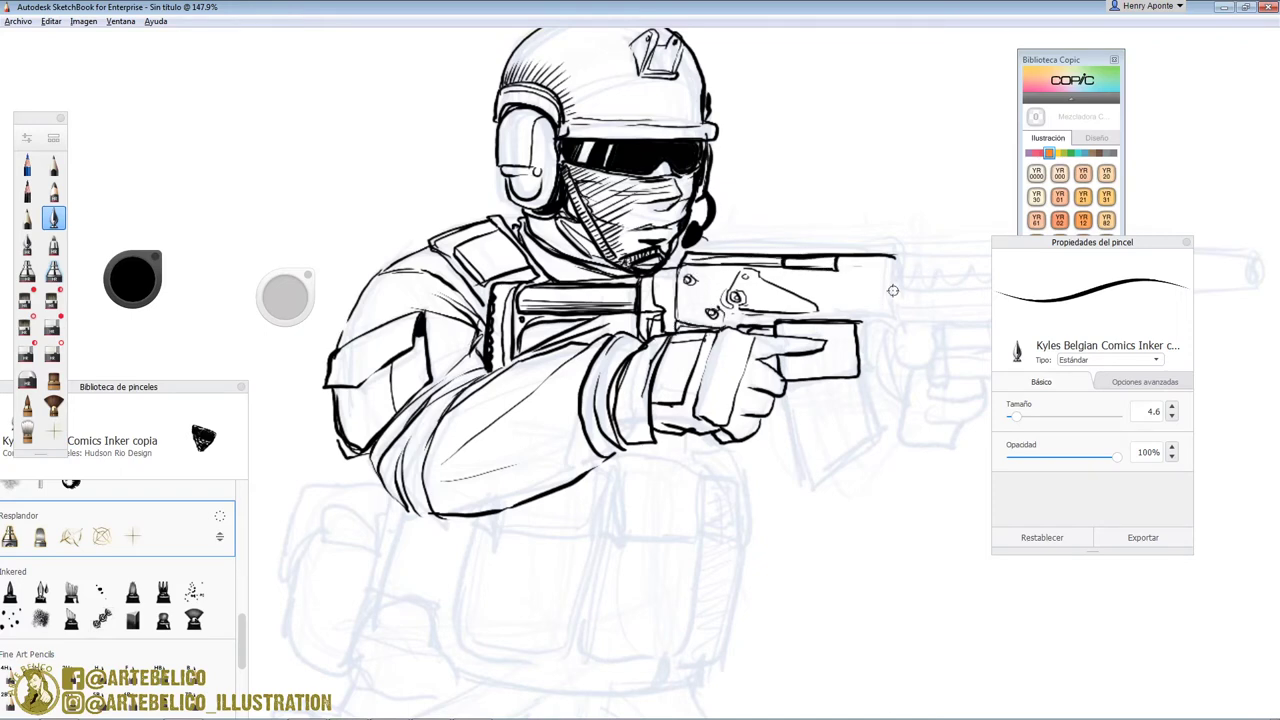
{"action": "mouse_move", "coordinate": [858, 322]}
{"action": "left_mouse_down"}
{"action": "mouse_move", "coordinate": [900, 325]}
{"action": "mouse_move", "coordinate": [899, 264]}
{"action": "mouse_move", "coordinate": [862, 253]}
{"action": "mouse_move", "coordinate": [852, 320]}
{"action": "mouse_move", "coordinate": [890, 293]}
{"action": "left_mouse_up"}
{"action": "mouse_move", "coordinate": [857, 286]}
{"action": "left_mouse_down"}
{"action": "mouse_move", "coordinate": [853, 318]}
{"action": "mouse_move", "coordinate": [906, 324]}
{"action": "left_mouse_up"}
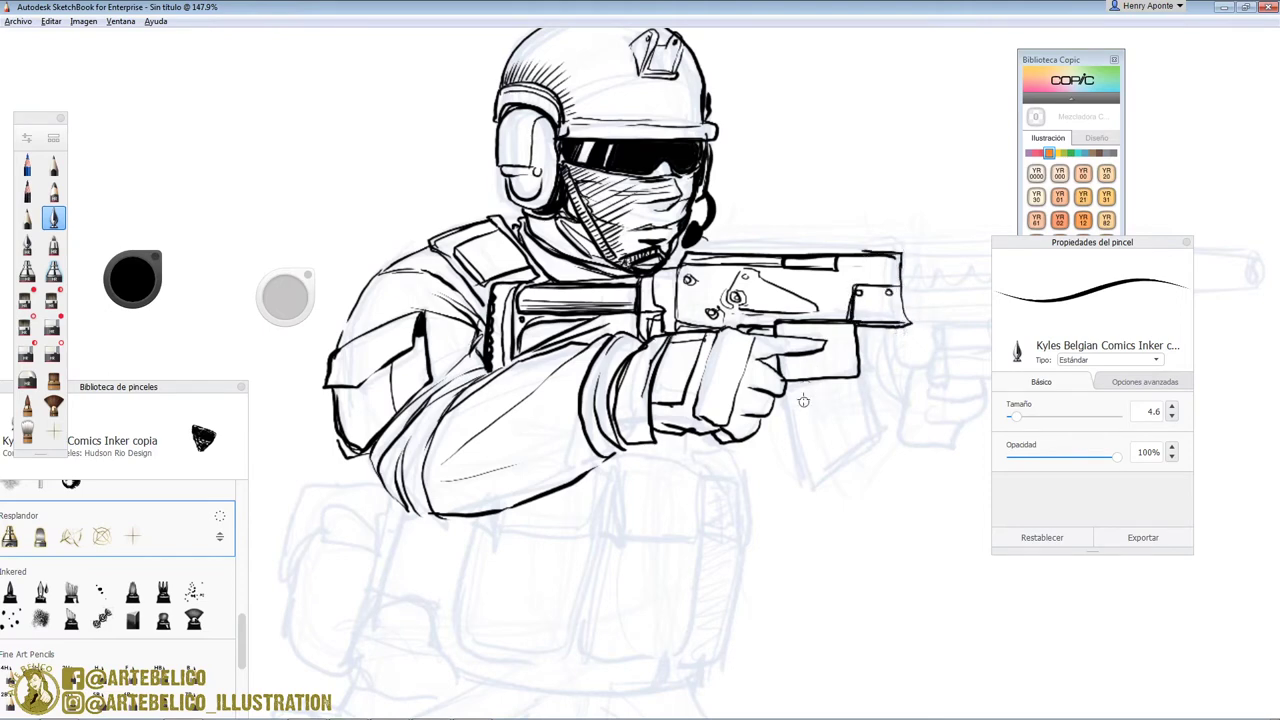
Step: Ink the rifle's curved magazine with its base and lengthwise ribs
{"action": "left_click_drag", "start_coordinate": [787, 376], "coordinate": [816, 510]}
{"action": "left_click_drag", "start_coordinate": [850, 378], "coordinate": [866, 460]}
{"action": "left_click_drag", "start_coordinate": [818, 508], "coordinate": [874, 464]}
{"action": "mouse_move", "coordinate": [862, 378]}
{"action": "left_mouse_down"}
{"action": "mouse_move", "coordinate": [878, 463]}
{"action": "mouse_move", "coordinate": [818, 510]}
{"action": "left_mouse_up"}
{"action": "mouse_move", "coordinate": [792, 382]}
{"action": "left_mouse_down"}
{"action": "mouse_move", "coordinate": [810, 470]}
{"action": "mouse_move", "coordinate": [838, 454]}
{"action": "left_mouse_up"}
{"action": "left_click_drag", "start_coordinate": [832, 380], "coordinate": [852, 454]}
{"action": "left_click_drag", "start_coordinate": [846, 374], "coordinate": [856, 446]}
Step: Rotate the canvas view and ink the rifle's handguard panel with its toothed top rail
{"action": "scroll", "coordinate": [700, 292], "scroll_direction": "down", "scroll_amount": 5}
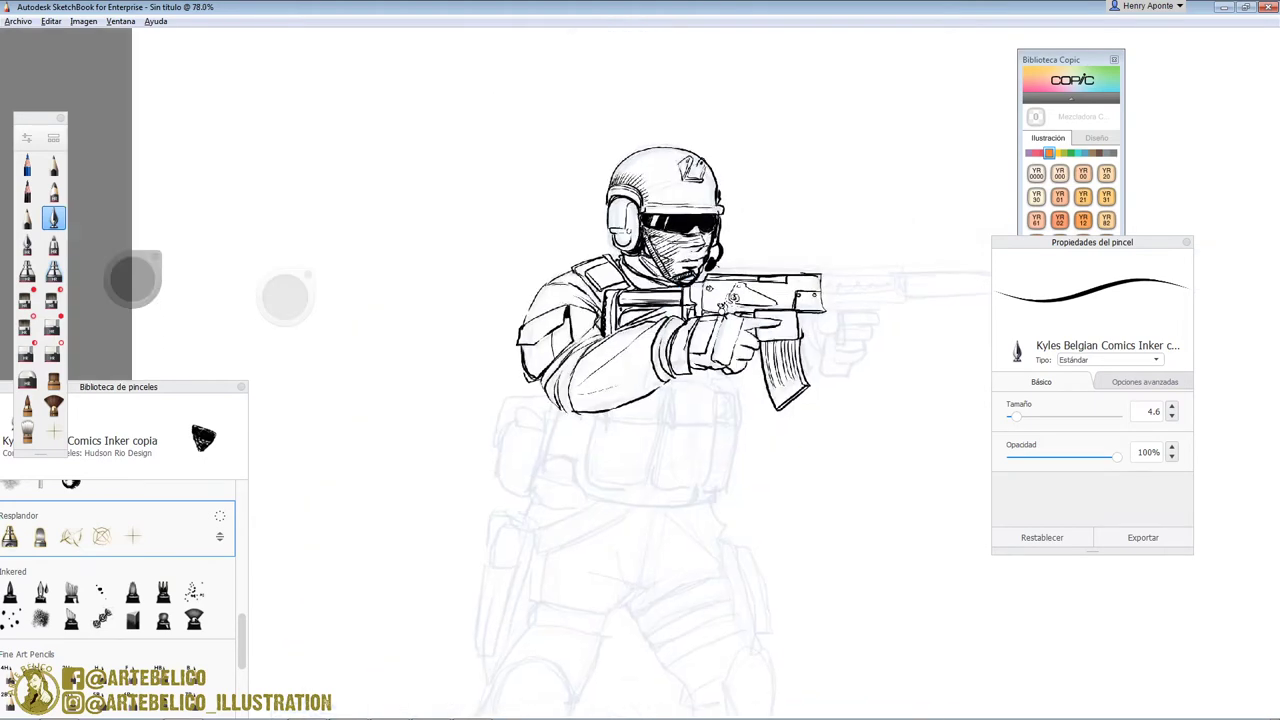
{"action": "left_click_drag", "start_coordinate": [645, 371], "coordinate": [611, 376]}
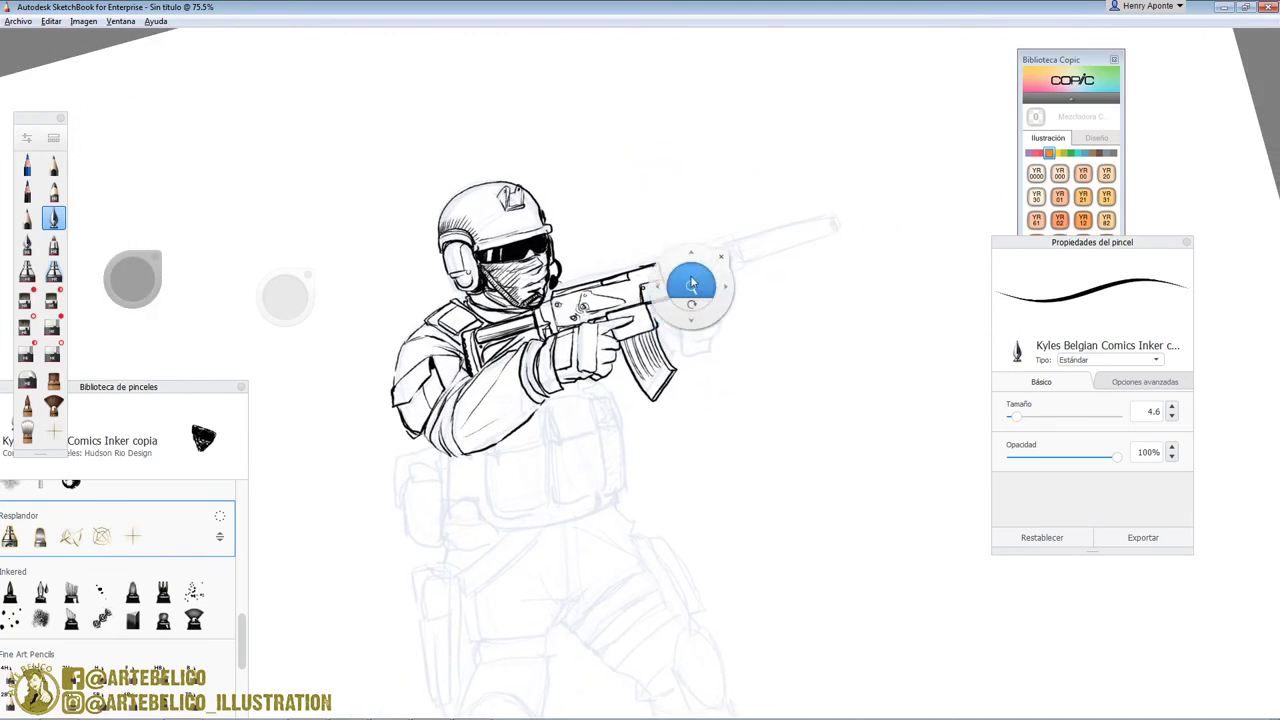
{"action": "left_click_drag", "start_coordinate": [691, 286], "coordinate": [750, 250]}
{"action": "mouse_move", "coordinate": [632, 243]}
{"action": "left_mouse_down"}
{"action": "mouse_move", "coordinate": [664, 316]}
{"action": "mouse_move", "coordinate": [635, 243]}
{"action": "mouse_move", "coordinate": [797, 195]}
{"action": "mouse_move", "coordinate": [640, 242]}
{"action": "mouse_move", "coordinate": [790, 188]}
{"action": "mouse_move", "coordinate": [648, 222]}
{"action": "mouse_move", "coordinate": [653, 287]}
{"action": "mouse_move", "coordinate": [790, 247]}
{"action": "mouse_move", "coordinate": [758, 227]}
{"action": "mouse_move", "coordinate": [654, 272]}
{"action": "left_mouse_up"}
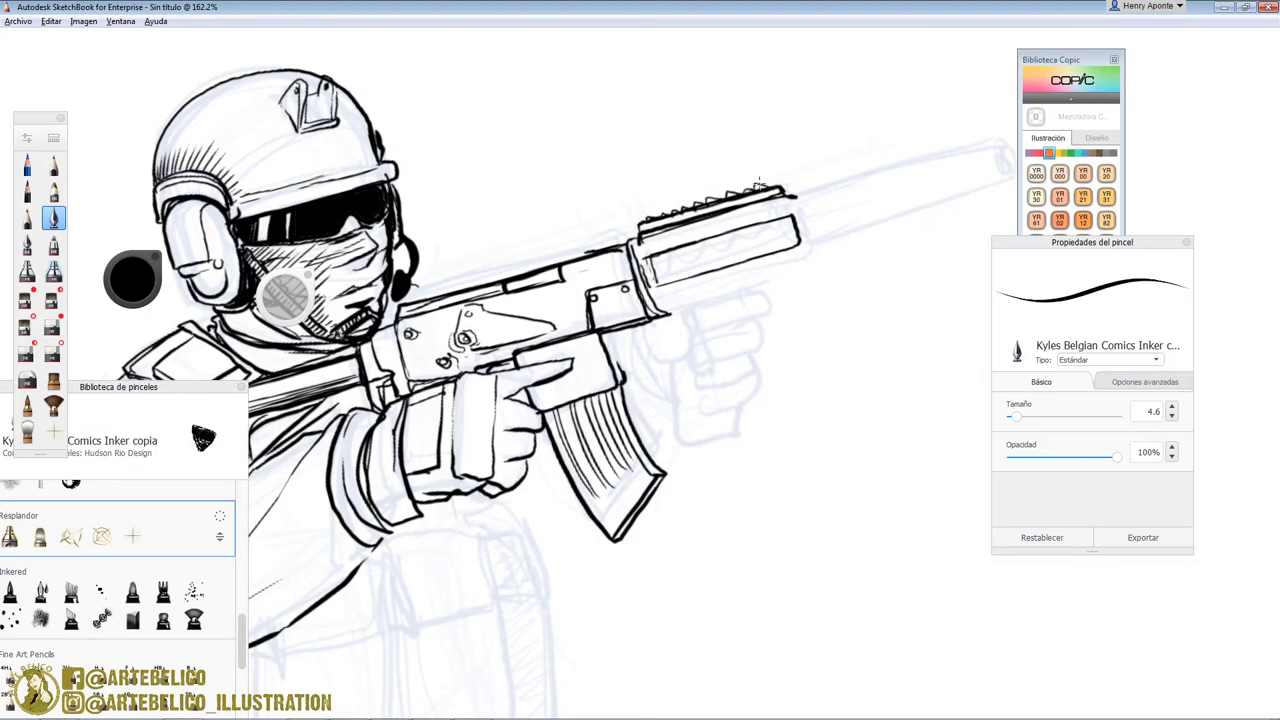
{"action": "left_click_drag", "start_coordinate": [760, 185], "coordinate": [782, 186]}
Step: Ink the reflex sight and its mounting base on the rifle's top rail
{"action": "left_click_drag", "start_coordinate": [634, 229], "coordinate": [577, 247]}
{"action": "left_click_drag", "start_coordinate": [577, 247], "coordinate": [637, 237]}
{"action": "mouse_move", "coordinate": [622, 236]}
{"action": "left_mouse_down"}
{"action": "mouse_move", "coordinate": [601, 167]}
{"action": "mouse_move", "coordinate": [678, 192]}
{"action": "mouse_move", "coordinate": [646, 216]}
{"action": "left_mouse_up"}
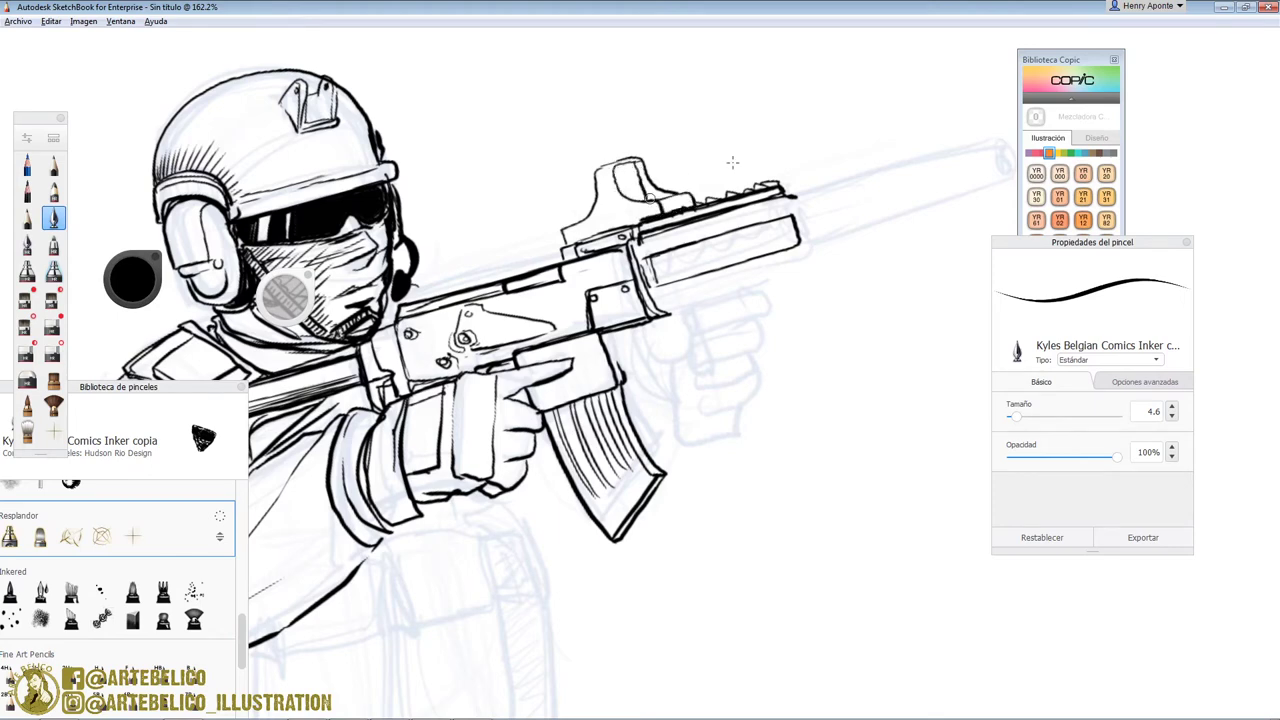
{"action": "left_click_drag", "start_coordinate": [598, 170], "coordinate": [562, 229]}
Step: Ink the suppressor's cylinder with its muzzle opening and the handguard's curved lower edge
{"action": "mouse_move", "coordinate": [690, 304]}
{"action": "left_mouse_down"}
{"action": "mouse_move", "coordinate": [795, 282]}
{"action": "mouse_move", "coordinate": [820, 252]}
{"action": "left_mouse_up"}
{"action": "mouse_move", "coordinate": [803, 192]}
{"action": "left_mouse_down"}
{"action": "mouse_move", "coordinate": [815, 240]}
{"action": "mouse_move", "coordinate": [616, 332]}
{"action": "left_mouse_up"}
{"action": "mouse_move", "coordinate": [625, 247]}
{"action": "left_mouse_down"}
{"action": "mouse_move", "coordinate": [810, 195]}
{"action": "mouse_move", "coordinate": [634, 256]}
{"action": "mouse_move", "coordinate": [642, 300]}
{"action": "mouse_move", "coordinate": [840, 228]}
{"action": "left_mouse_up"}
{"action": "mouse_move", "coordinate": [808, 195]}
{"action": "left_mouse_down"}
{"action": "mouse_move", "coordinate": [839, 215]}
{"action": "mouse_move", "coordinate": [829, 226]}
{"action": "left_mouse_up"}
{"action": "left_click_drag", "start_coordinate": [825, 204], "coordinate": [829, 221]}
{"action": "mouse_move", "coordinate": [643, 301]}
{"action": "left_mouse_down"}
{"action": "mouse_move", "coordinate": [822, 243]}
{"action": "mouse_move", "coordinate": [844, 218]}
{"action": "left_mouse_up"}
{"action": "left_click_drag", "start_coordinate": [818, 198], "coordinate": [632, 246]}
{"action": "mouse_move", "coordinate": [626, 250]}
{"action": "left_mouse_down"}
{"action": "mouse_move", "coordinate": [632, 286]}
{"action": "mouse_move", "coordinate": [624, 266]}
{"action": "left_mouse_up"}
{"action": "left_click_drag", "start_coordinate": [604, 252], "coordinate": [631, 243]}
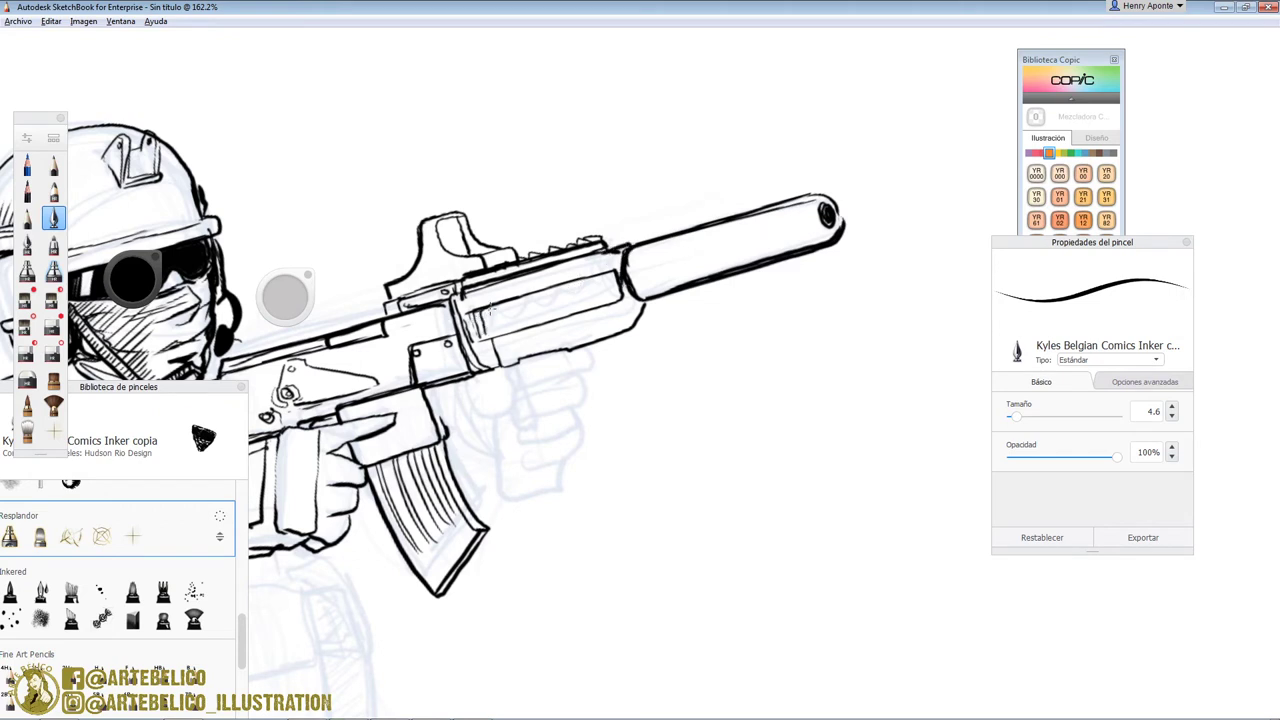
Step: Fill the handguard's side panel with a row of vertical grooves
{"action": "left_click_drag", "start_coordinate": [505, 302], "coordinate": [507, 331]}
{"action": "mouse_move", "coordinate": [512, 302]}
{"action": "left_mouse_down"}
{"action": "mouse_move", "coordinate": [514, 329]}
{"action": "mouse_move", "coordinate": [574, 316]}
{"action": "left_mouse_up"}
{"action": "left_click_drag", "start_coordinate": [604, 274], "coordinate": [608, 308]}
Step: Ink the support hand's fingers and palm edge gripping below the handguard
{"action": "mouse_move", "coordinate": [558, 322]}
{"action": "left_mouse_down"}
{"action": "mouse_move", "coordinate": [497, 337]}
{"action": "mouse_move", "coordinate": [560, 392]}
{"action": "mouse_move", "coordinate": [585, 356]}
{"action": "mouse_move", "coordinate": [521, 383]}
{"action": "mouse_move", "coordinate": [520, 424]}
{"action": "mouse_move", "coordinate": [582, 400]}
{"action": "left_mouse_up"}
{"action": "mouse_move", "coordinate": [511, 372]}
{"action": "left_mouse_down"}
{"action": "mouse_move", "coordinate": [568, 355]}
{"action": "mouse_move", "coordinate": [566, 378]}
{"action": "left_mouse_up"}
{"action": "mouse_move", "coordinate": [515, 425]}
{"action": "left_mouse_down"}
{"action": "mouse_move", "coordinate": [572, 430]}
{"action": "mouse_move", "coordinate": [565, 421]}
{"action": "mouse_move", "coordinate": [585, 405]}
{"action": "mouse_move", "coordinate": [522, 439]}
{"action": "mouse_move", "coordinate": [584, 426]}
{"action": "left_mouse_up"}
{"action": "left_click_drag", "start_coordinate": [463, 381], "coordinate": [510, 420]}
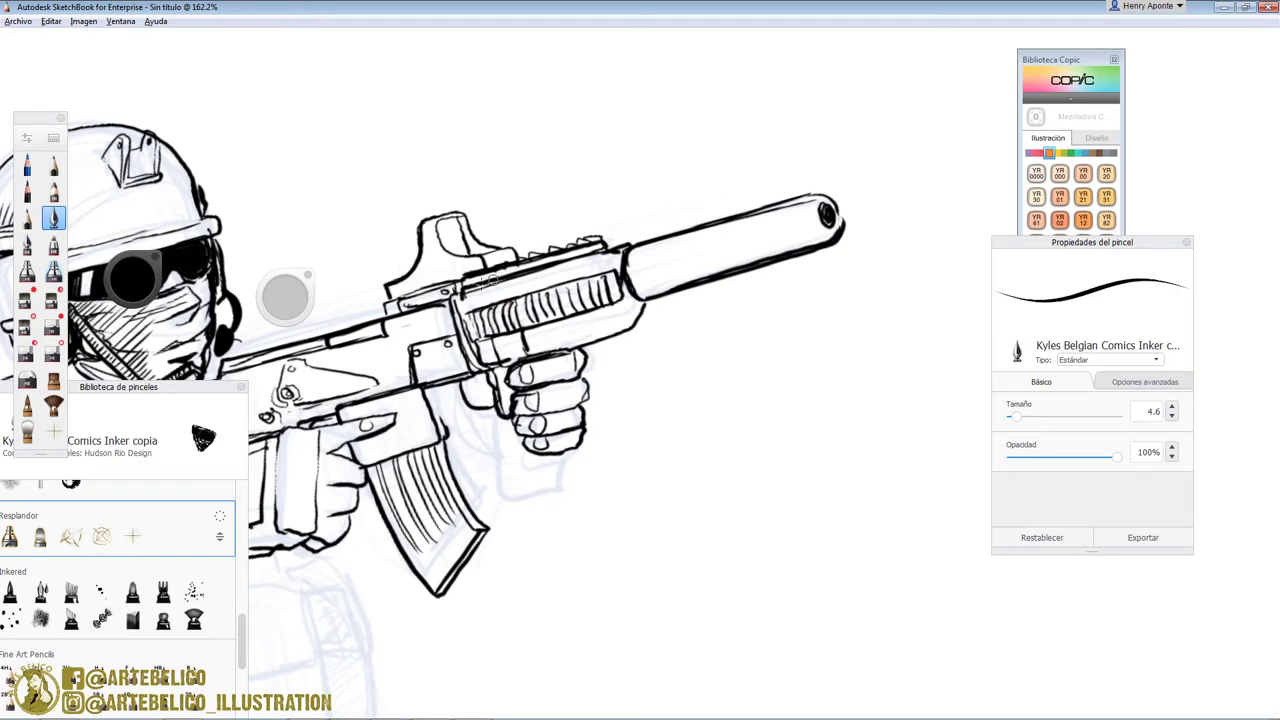
Step: Erase the support hand's top finger with the Sharp Eraser, then re-ink it and the foregrip's lower end
{"action": "left_click", "coordinate": [54, 357]}
{"action": "left_click", "coordinate": [52, 326]}
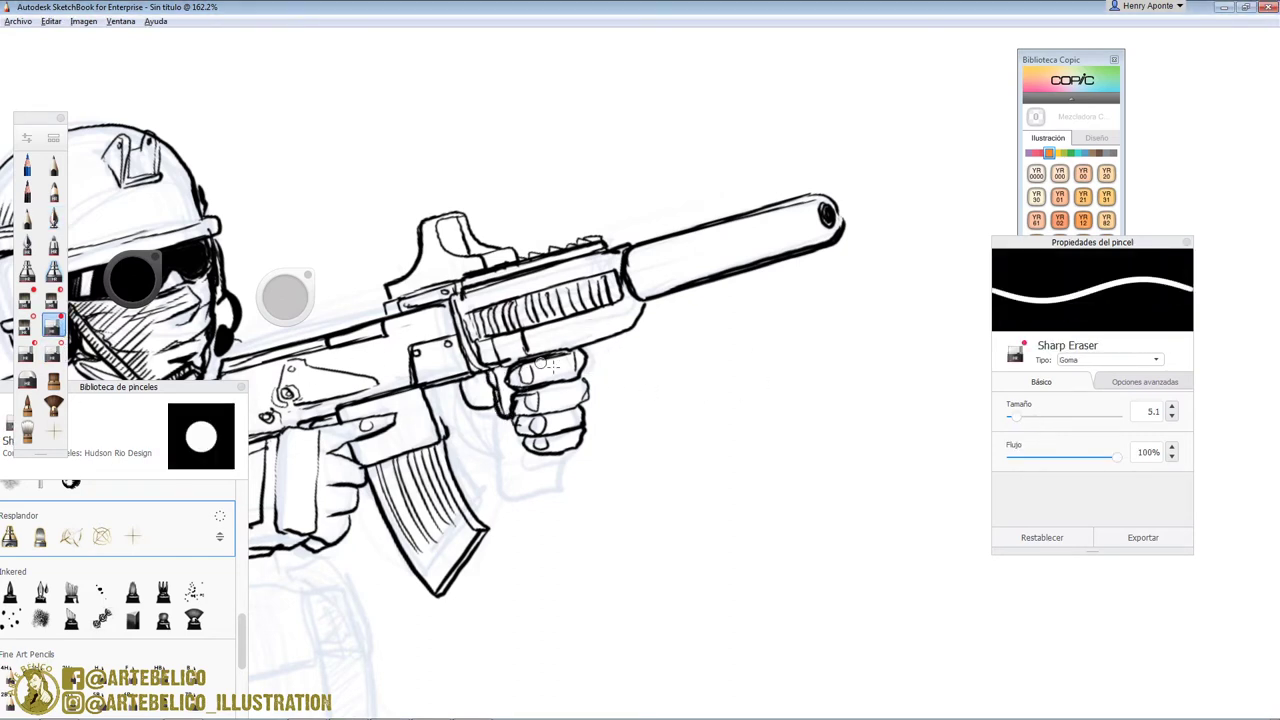
{"action": "left_click_drag", "start_coordinate": [577, 353], "coordinate": [510, 382]}
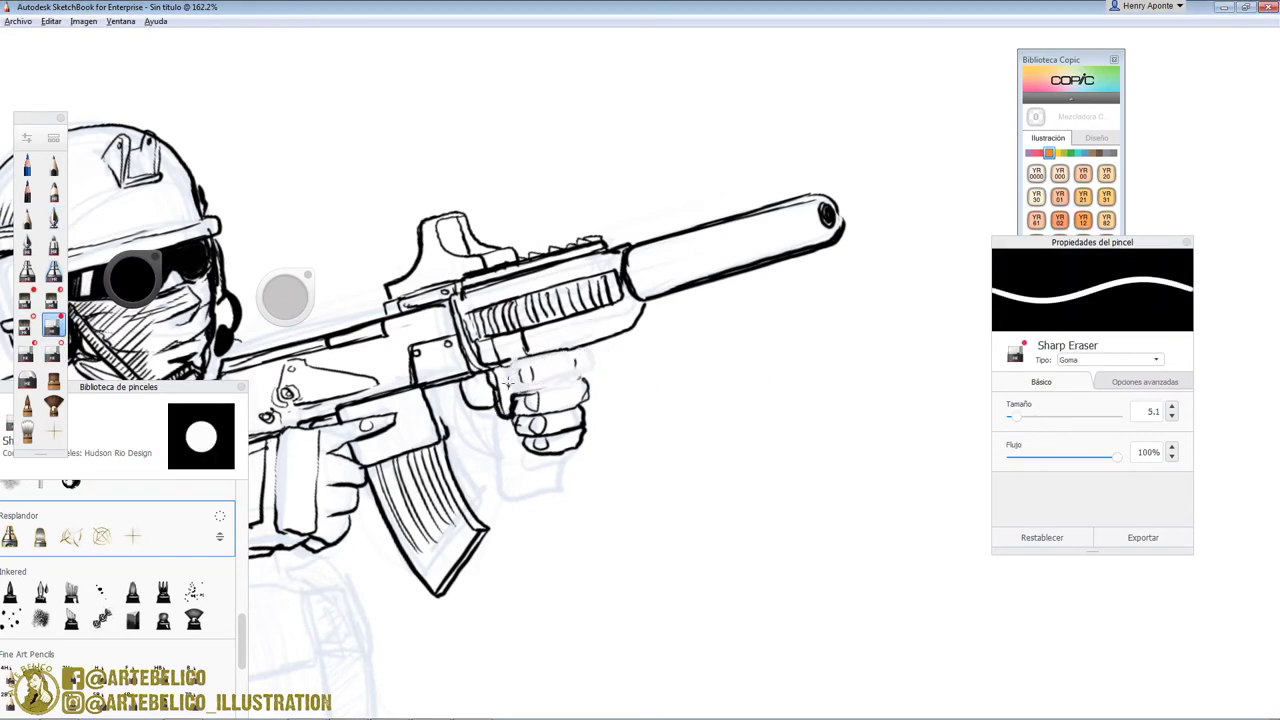
{"action": "left_click", "coordinate": [54, 218]}
{"action": "left_click_drag", "start_coordinate": [592, 376], "coordinate": [518, 394]}
{"action": "mouse_move", "coordinate": [590, 354]}
{"action": "left_mouse_down"}
{"action": "mouse_move", "coordinate": [514, 370]}
{"action": "mouse_move", "coordinate": [525, 383]}
{"action": "left_mouse_up"}
{"action": "mouse_move", "coordinate": [518, 364]}
{"action": "left_mouse_down"}
{"action": "mouse_move", "coordinate": [566, 356]}
{"action": "mouse_move", "coordinate": [511, 372]}
{"action": "mouse_move", "coordinate": [508, 462]}
{"action": "mouse_move", "coordinate": [561, 442]}
{"action": "left_mouse_up"}
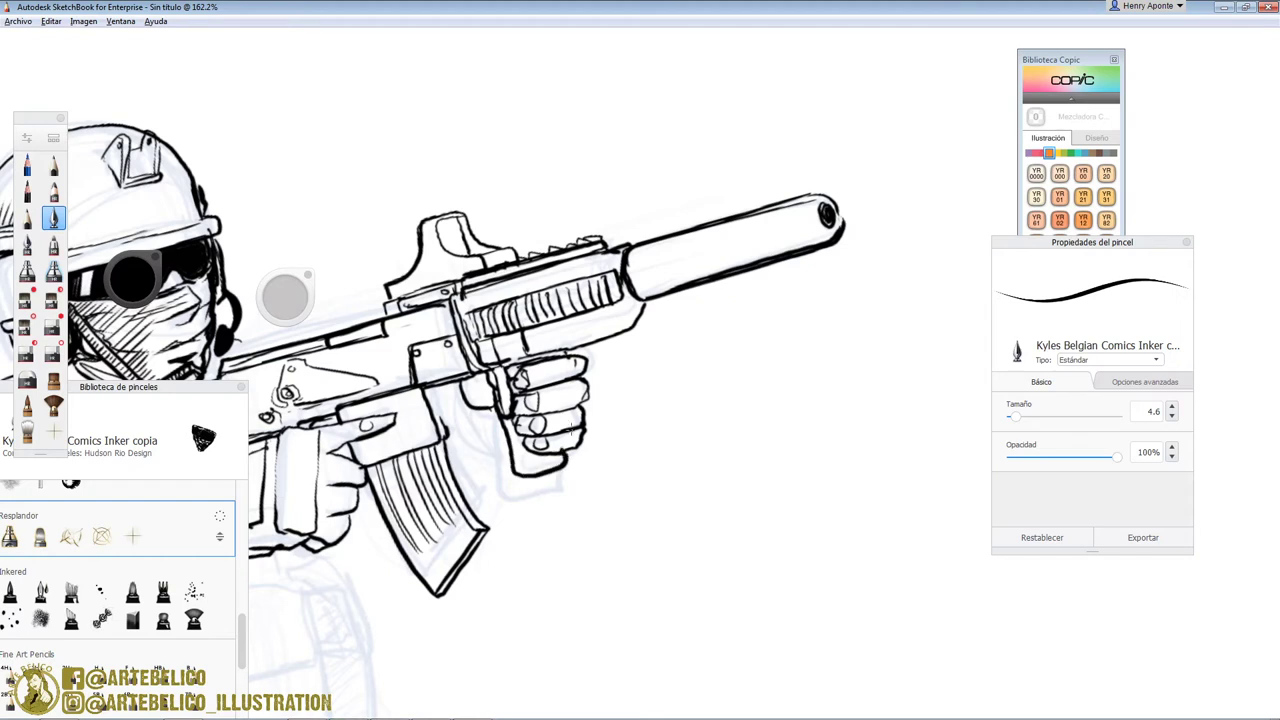
Step: Ink the support arm's curved sleeve cuff folds between the magazine and the foregrip
{"action": "left_click_drag", "start_coordinate": [453, 396], "coordinate": [490, 456]}
{"action": "left_click_drag", "start_coordinate": [460, 386], "coordinate": [493, 460]}
{"action": "mouse_move", "coordinate": [444, 398]}
{"action": "left_mouse_down"}
{"action": "mouse_move", "coordinate": [470, 452]}
{"action": "mouse_move", "coordinate": [450, 430]}
{"action": "mouse_move", "coordinate": [452, 468]}
{"action": "left_mouse_up"}
{"action": "left_click_drag", "start_coordinate": [448, 449], "coordinate": [482, 466]}
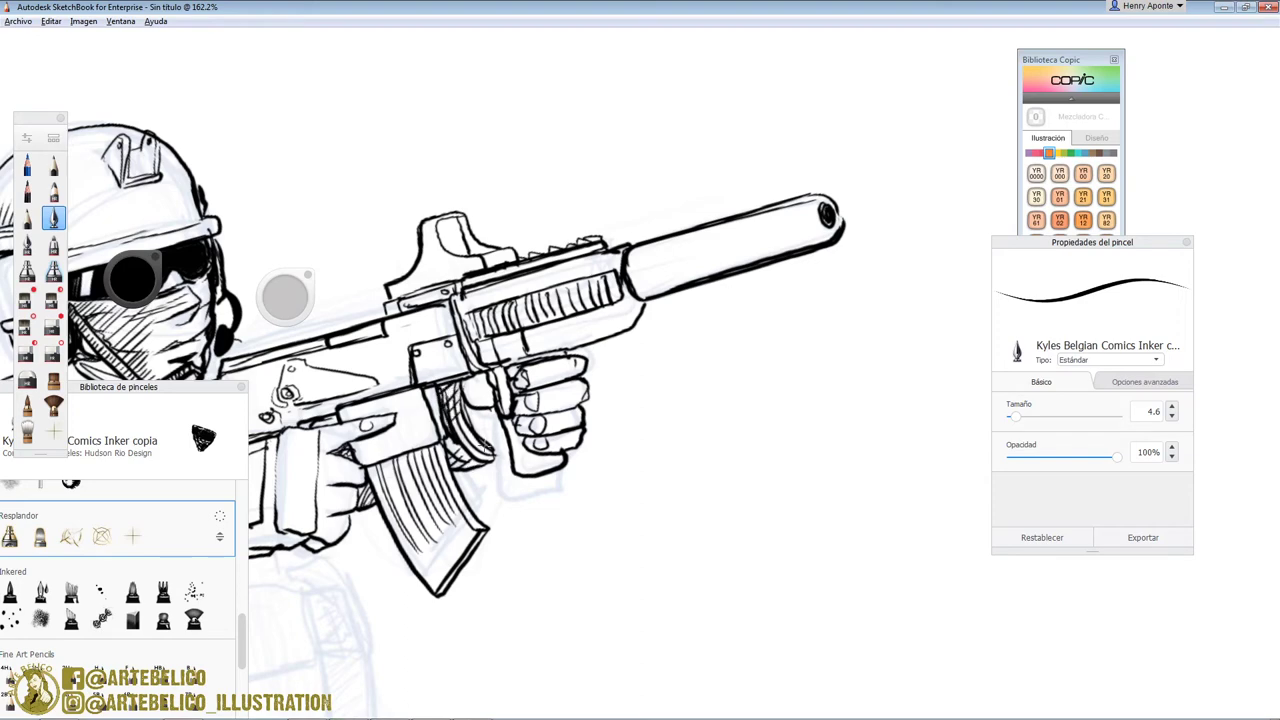
{"action": "key", "text": "space"}
{"action": "mouse_move", "coordinate": [657, 358]}
{"action": "left_mouse_down"}
{"action": "mouse_move", "coordinate": [571, 423]}
{"action": "mouse_move", "coordinate": [653, 395]}
{"action": "left_mouse_up"}
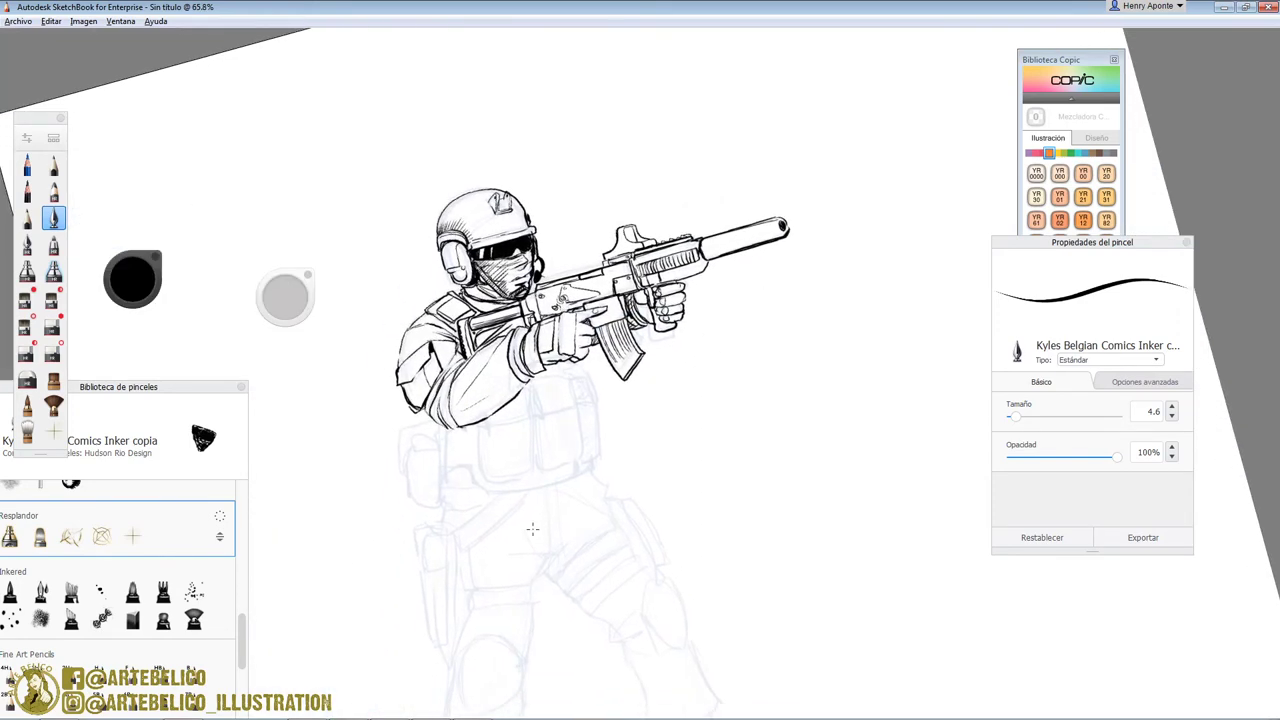
{"action": "key", "text": "space"}
{"action": "left_click_drag", "start_coordinate": [608, 352], "coordinate": [694, 335]}
{"action": "scroll", "coordinate": [600, 300], "scroll_direction": "up", "scroll_amount": 2}
{"action": "mouse_move", "coordinate": [603, 256]}
{"action": "left_mouse_down"}
{"action": "mouse_move", "coordinate": [604, 370]}
{"action": "mouse_move", "coordinate": [618, 343]}
{"action": "mouse_move", "coordinate": [604, 366]}
{"action": "mouse_move", "coordinate": [701, 376]}
{"action": "left_mouse_up"}
{"action": "key", "text": "ctrl+z"}
{"action": "key", "text": "ctrl+z"}
{"action": "key", "text": "ctrl+z"}
Step: Ink the vest pouch below the wrist with its flap, inner rectangular panel, lower body and adjoining side edge
{"action": "mouse_move", "coordinate": [603, 257]}
{"action": "left_mouse_down"}
{"action": "mouse_move", "coordinate": [605, 364]}
{"action": "mouse_move", "coordinate": [650, 428]}
{"action": "left_mouse_up"}
{"action": "mouse_move", "coordinate": [716, 278]}
{"action": "left_mouse_down"}
{"action": "mouse_move", "coordinate": [704, 404]}
{"action": "mouse_move", "coordinate": [654, 417]}
{"action": "mouse_move", "coordinate": [718, 300]}
{"action": "mouse_move", "coordinate": [686, 258]}
{"action": "mouse_move", "coordinate": [625, 250]}
{"action": "mouse_move", "coordinate": [608, 272]}
{"action": "left_mouse_up"}
{"action": "mouse_move", "coordinate": [636, 316]}
{"action": "left_mouse_down"}
{"action": "mouse_move", "coordinate": [632, 410]}
{"action": "mouse_move", "coordinate": [685, 332]}
{"action": "left_mouse_up"}
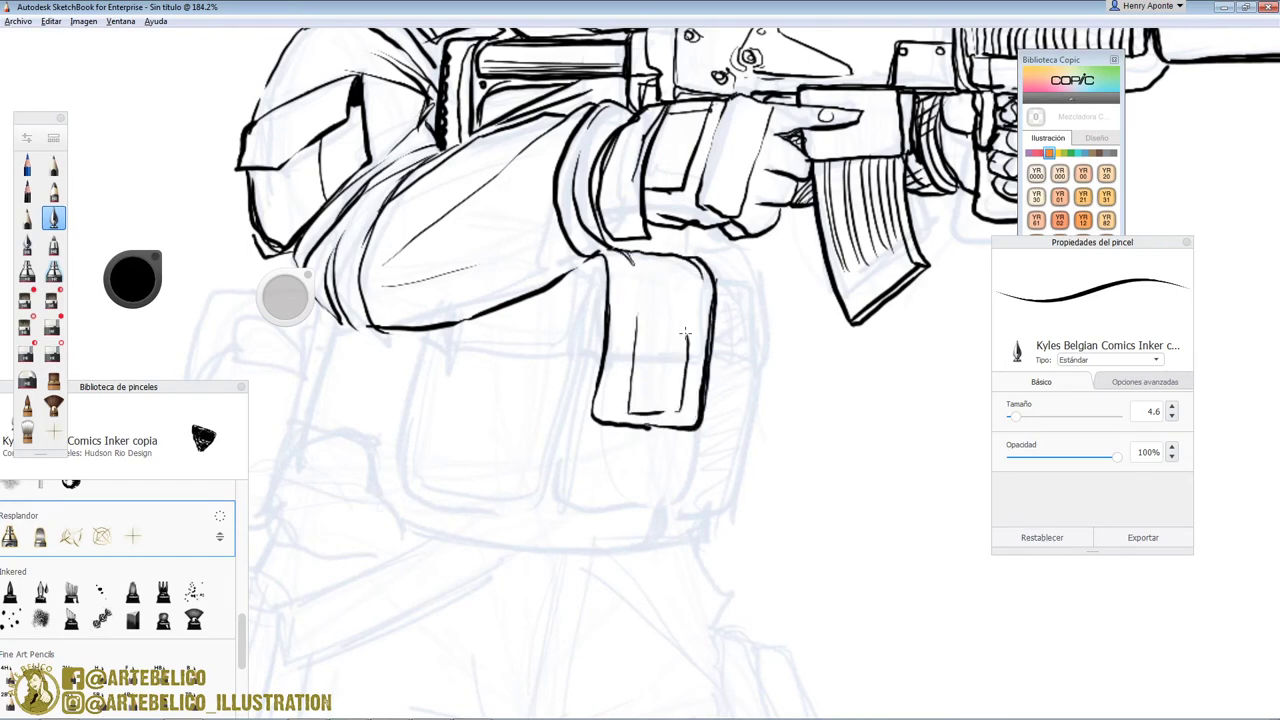
{"action": "left_click_drag", "start_coordinate": [636, 400], "coordinate": [680, 412]}
{"action": "mouse_move", "coordinate": [640, 332]}
{"action": "left_mouse_down"}
{"action": "mouse_move", "coordinate": [674, 338]}
{"action": "mouse_move", "coordinate": [677, 394]}
{"action": "mouse_move", "coordinate": [640, 515]}
{"action": "mouse_move", "coordinate": [534, 509]}
{"action": "left_mouse_up"}
{"action": "left_click_drag", "start_coordinate": [729, 263], "coordinate": [745, 386]}
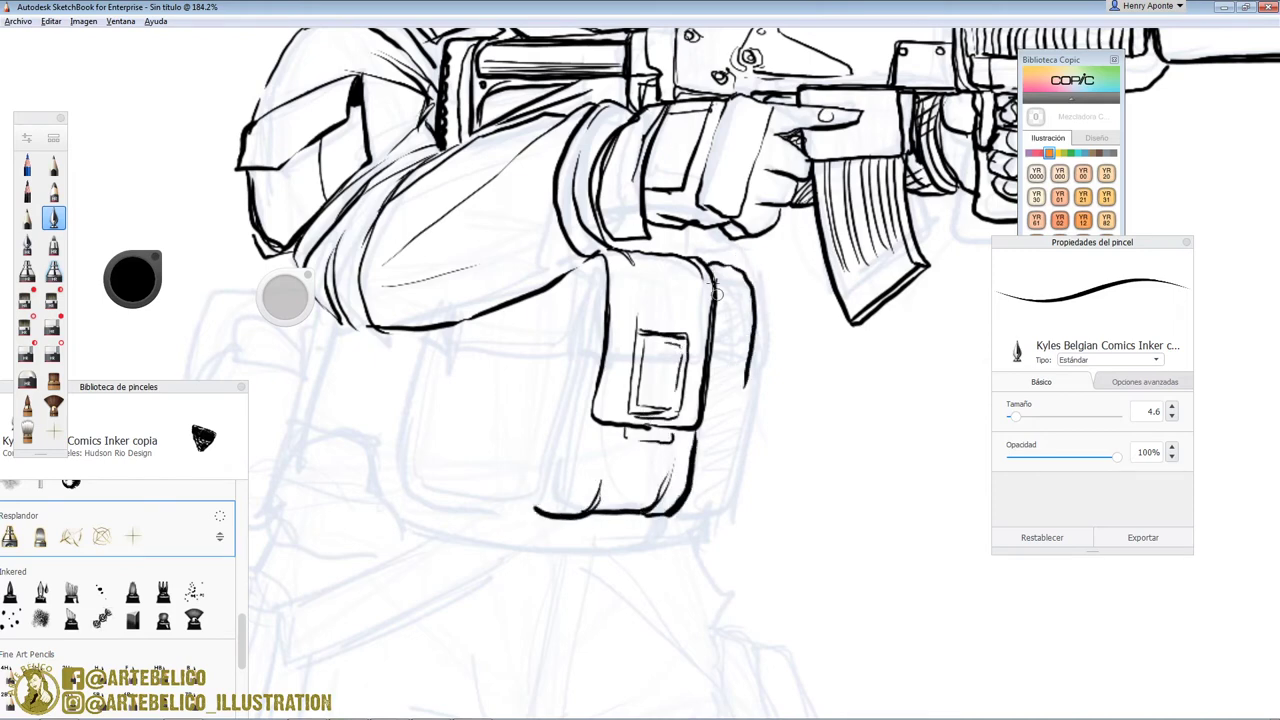
Step: Ink the vest's outer side pouch with its narrow strap end, and fill the gap beside the middle pouch solid black
{"action": "left_click_drag", "start_coordinate": [742, 306], "coordinate": [753, 398]}
{"action": "mouse_move", "coordinate": [702, 258]}
{"action": "left_mouse_down"}
{"action": "mouse_move", "coordinate": [752, 268]}
{"action": "mouse_move", "coordinate": [787, 346]}
{"action": "mouse_move", "coordinate": [752, 423]}
{"action": "mouse_move", "coordinate": [742, 418]}
{"action": "left_mouse_up"}
{"action": "left_click_drag", "start_coordinate": [742, 418], "coordinate": [755, 423]}
{"action": "left_click_drag", "start_coordinate": [780, 345], "coordinate": [764, 346]}
{"action": "mouse_move", "coordinate": [764, 346]}
{"action": "left_mouse_down"}
{"action": "mouse_move", "coordinate": [758, 418]}
{"action": "mouse_move", "coordinate": [779, 346]}
{"action": "left_mouse_up"}
{"action": "left_click_drag", "start_coordinate": [708, 376], "coordinate": [748, 381]}
{"action": "left_click_drag", "start_coordinate": [757, 290], "coordinate": [755, 340]}
{"action": "mouse_move", "coordinate": [750, 296]}
{"action": "left_mouse_down"}
{"action": "mouse_move", "coordinate": [716, 270]}
{"action": "mouse_move", "coordinate": [740, 372]}
{"action": "left_mouse_up"}
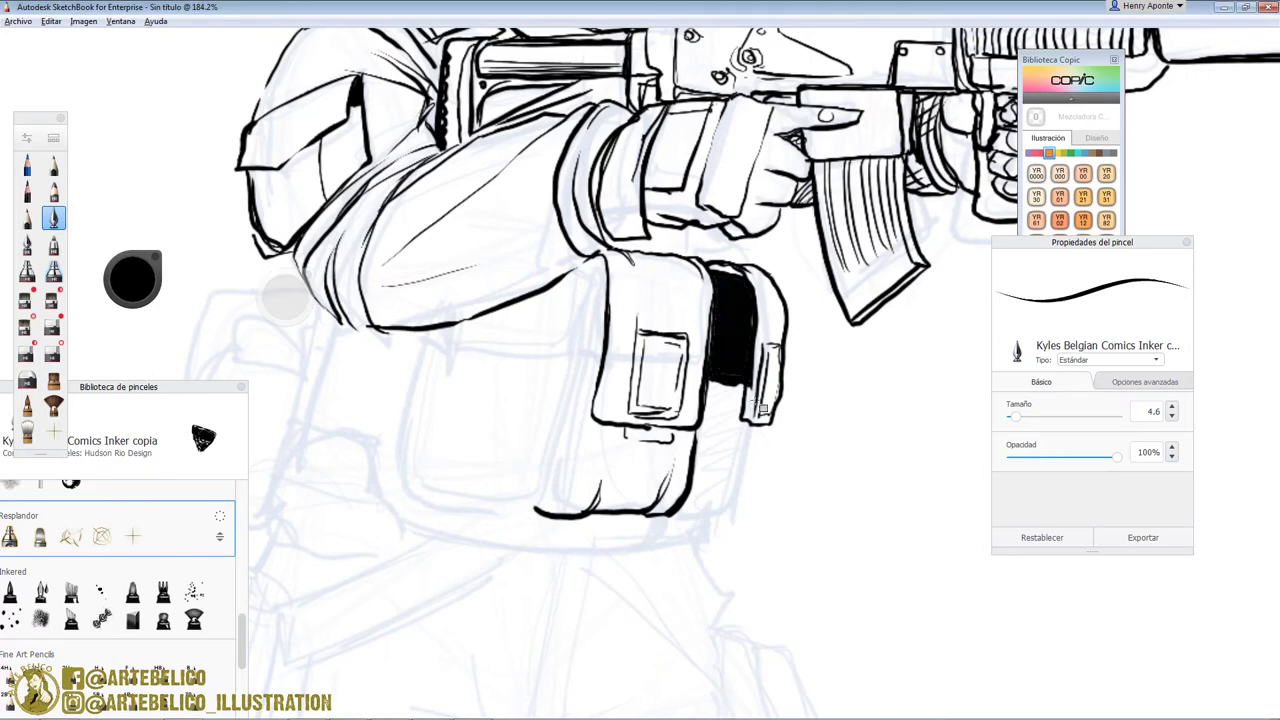
Step: Ink the outer side pouch's lower body with diagonal hatching, and outline the gap beside the middle pouch
{"action": "mouse_move", "coordinate": [766, 422]}
{"action": "left_mouse_down"}
{"action": "mouse_move", "coordinate": [735, 520]}
{"action": "mouse_move", "coordinate": [666, 522]}
{"action": "left_mouse_up"}
{"action": "left_click_drag", "start_coordinate": [722, 446], "coordinate": [684, 518]}
{"action": "mouse_move", "coordinate": [704, 380]}
{"action": "left_mouse_down"}
{"action": "mouse_move", "coordinate": [734, 412]}
{"action": "mouse_move", "coordinate": [698, 446]}
{"action": "mouse_move", "coordinate": [686, 502]}
{"action": "left_mouse_up"}
{"action": "mouse_move", "coordinate": [590, 262]}
{"action": "left_mouse_down"}
{"action": "mouse_move", "coordinate": [585, 354]}
{"action": "mouse_move", "coordinate": [623, 342]}
{"action": "mouse_move", "coordinate": [596, 372]}
{"action": "left_mouse_up"}
{"action": "left_click_drag", "start_coordinate": [708, 383], "coordinate": [750, 385]}
Step: Ink the large vest pouch below the forearm, with its side edge, flap and tilted rectangular panel
{"action": "left_click_drag", "start_coordinate": [581, 318], "coordinate": [537, 514]}
{"action": "mouse_move", "coordinate": [536, 520]}
{"action": "left_mouse_down"}
{"action": "mouse_move", "coordinate": [464, 515]}
{"action": "mouse_move", "coordinate": [399, 444]}
{"action": "mouse_move", "coordinate": [420, 332]}
{"action": "mouse_move", "coordinate": [422, 370]}
{"action": "left_mouse_up"}
{"action": "mouse_move", "coordinate": [586, 264]}
{"action": "left_mouse_down"}
{"action": "mouse_move", "coordinate": [555, 425]}
{"action": "mouse_move", "coordinate": [420, 394]}
{"action": "mouse_move", "coordinate": [432, 328]}
{"action": "mouse_move", "coordinate": [417, 391]}
{"action": "mouse_move", "coordinate": [584, 259]}
{"action": "left_mouse_up"}
{"action": "mouse_move", "coordinate": [540, 330]}
{"action": "left_mouse_down"}
{"action": "mouse_move", "coordinate": [518, 404]}
{"action": "mouse_move", "coordinate": [456, 387]}
{"action": "mouse_move", "coordinate": [470, 322]}
{"action": "left_mouse_up"}
{"action": "mouse_move", "coordinate": [472, 320]}
{"action": "left_mouse_down"}
{"action": "mouse_move", "coordinate": [521, 322]}
{"action": "mouse_move", "coordinate": [526, 396]}
{"action": "left_mouse_up"}
{"action": "left_click_drag", "start_coordinate": [524, 400], "coordinate": [456, 396]}
{"action": "left_click_drag", "start_coordinate": [478, 322], "coordinate": [474, 380]}
{"action": "left_click_drag", "start_coordinate": [470, 398], "coordinate": [510, 404]}
{"action": "left_click_drag", "start_coordinate": [520, 335], "coordinate": [515, 402]}
{"action": "left_click_drag", "start_coordinate": [490, 322], "coordinate": [530, 322]}
Step: Ink the large pouch's lower body and the bottom edges that join it to the neighbouring pouches
{"action": "left_click_drag", "start_coordinate": [421, 412], "coordinate": [406, 486]}
{"action": "left_click_drag", "start_coordinate": [427, 334], "coordinate": [423, 370]}
{"action": "left_click_drag", "start_coordinate": [580, 290], "coordinate": [536, 500]}
{"action": "left_click_drag", "start_coordinate": [567, 386], "coordinate": [543, 508]}
{"action": "mouse_move", "coordinate": [590, 416]}
{"action": "left_mouse_down"}
{"action": "mouse_move", "coordinate": [558, 514]}
{"action": "mouse_move", "coordinate": [543, 514]}
{"action": "left_mouse_up"}
{"action": "left_click_drag", "start_coordinate": [692, 523], "coordinate": [594, 518]}
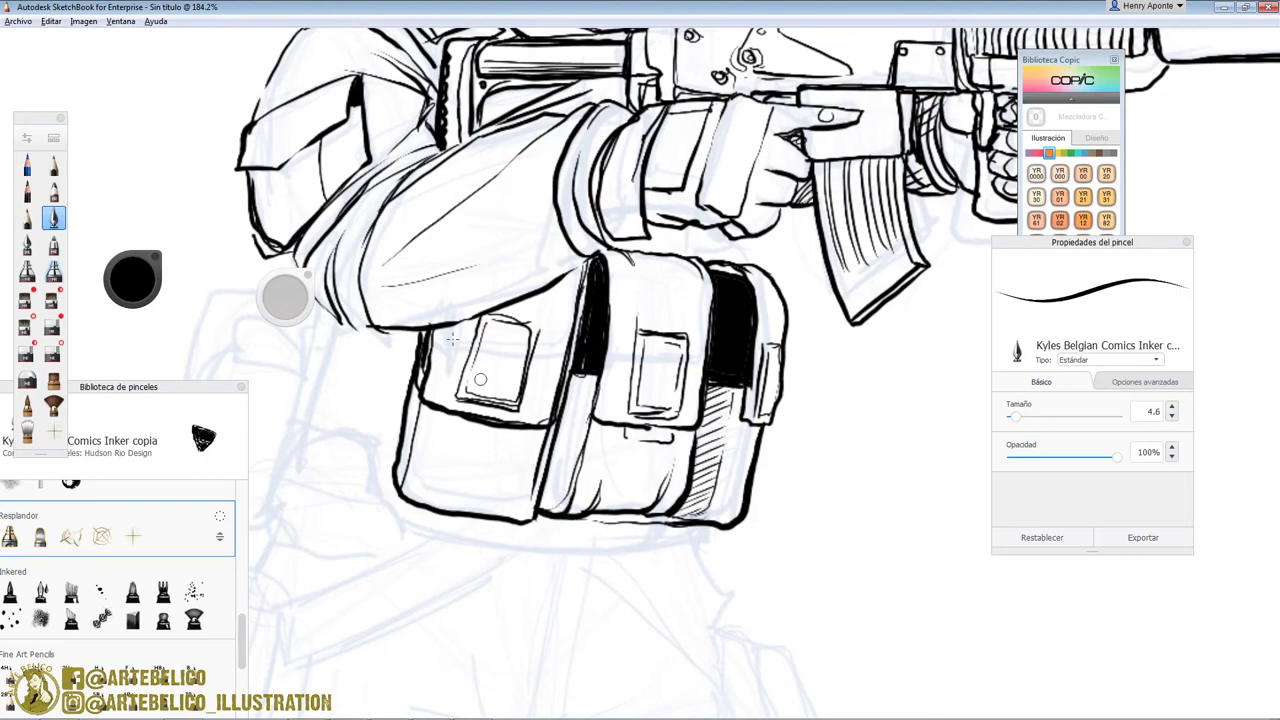
Step: Ink the vest's side buckle below the elbow with its hanging strap and the split edges beneath it
{"action": "left_click_drag", "start_coordinate": [324, 358], "coordinate": [390, 356]}
{"action": "left_click_drag", "start_coordinate": [394, 332], "coordinate": [388, 362]}
{"action": "left_click_drag", "start_coordinate": [338, 310], "coordinate": [332, 352]}
{"action": "left_click_drag", "start_coordinate": [334, 352], "coordinate": [390, 340]}
{"action": "left_click_drag", "start_coordinate": [358, 362], "coordinate": [344, 434]}
{"action": "mouse_move", "coordinate": [350, 360]}
{"action": "left_mouse_down"}
{"action": "mouse_move", "coordinate": [331, 427]}
{"action": "mouse_move", "coordinate": [346, 422]}
{"action": "left_mouse_up"}
{"action": "left_click_drag", "start_coordinate": [352, 410], "coordinate": [328, 436]}
{"action": "left_click_drag", "start_coordinate": [362, 370], "coordinate": [326, 434]}
{"action": "mouse_move", "coordinate": [334, 424]}
{"action": "left_mouse_down"}
{"action": "mouse_move", "coordinate": [374, 462]}
{"action": "mouse_move", "coordinate": [380, 500]}
{"action": "left_mouse_up"}
{"action": "left_click_drag", "start_coordinate": [373, 362], "coordinate": [354, 416]}
{"action": "left_click_drag", "start_coordinate": [353, 430], "coordinate": [380, 474]}
Step: Ink the vest's rear side edge from below the elbow down to its pointed lower corner
{"action": "mouse_move", "coordinate": [344, 358]}
{"action": "left_mouse_down"}
{"action": "mouse_move", "coordinate": [328, 420]}
{"action": "mouse_move", "coordinate": [294, 458]}
{"action": "left_mouse_up"}
{"action": "left_click_drag", "start_coordinate": [324, 440], "coordinate": [273, 486]}
{"action": "left_click_drag", "start_coordinate": [274, 484], "coordinate": [286, 435]}
{"action": "left_click_drag", "start_coordinate": [316, 352], "coordinate": [290, 430]}
{"action": "left_click_drag", "start_coordinate": [330, 304], "coordinate": [312, 354]}
Step: Cross-hatch the gap beside the large pouch and ink the vest's curved bottom hem beneath all the pouches
{"action": "mouse_move", "coordinate": [408, 326]}
{"action": "left_mouse_down"}
{"action": "mouse_move", "coordinate": [382, 396]}
{"action": "mouse_move", "coordinate": [390, 444]}
{"action": "left_mouse_up"}
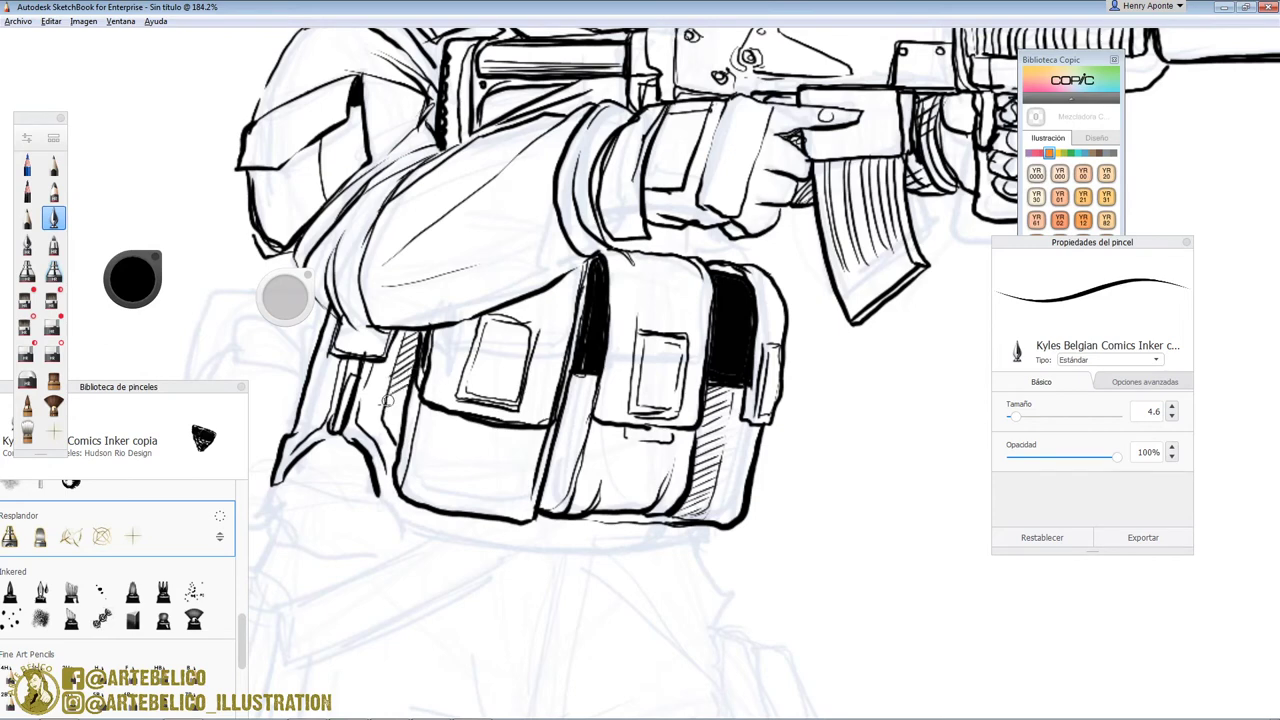
{"action": "left_click_drag", "start_coordinate": [398, 390], "coordinate": [380, 436]}
{"action": "left_click_drag", "start_coordinate": [410, 380], "coordinate": [392, 434]}
{"action": "left_click_drag", "start_coordinate": [404, 348], "coordinate": [388, 408]}
{"action": "left_click_drag", "start_coordinate": [416, 346], "coordinate": [392, 400]}
{"action": "mouse_move", "coordinate": [404, 328]}
{"action": "left_mouse_down"}
{"action": "mouse_move", "coordinate": [372, 456]}
{"action": "mouse_move", "coordinate": [402, 520]}
{"action": "mouse_move", "coordinate": [600, 546]}
{"action": "mouse_move", "coordinate": [716, 526]}
{"action": "left_mouse_up"}
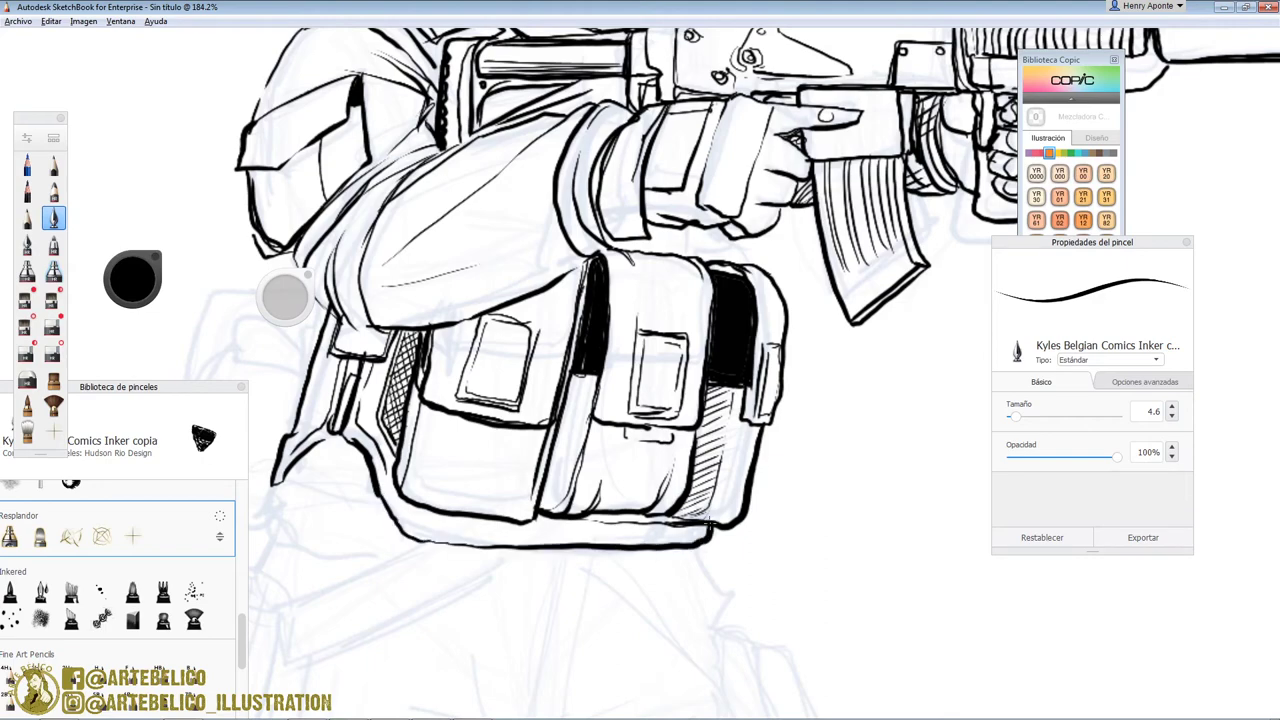
Step: Ink the shirt folds beneath the vest and the broad belt band slanting down to the hip
{"action": "key", "text": "space"}
{"action": "mouse_move", "coordinate": [745, 249]}
{"action": "left_mouse_down"}
{"action": "mouse_move", "coordinate": [756, 270]}
{"action": "mouse_move", "coordinate": [738, 370]}
{"action": "mouse_move", "coordinate": [654, 390]}
{"action": "mouse_move", "coordinate": [677, 337]}
{"action": "mouse_move", "coordinate": [630, 400]}
{"action": "mouse_move", "coordinate": [577, 430]}
{"action": "mouse_move", "coordinate": [603, 410]}
{"action": "left_mouse_up"}
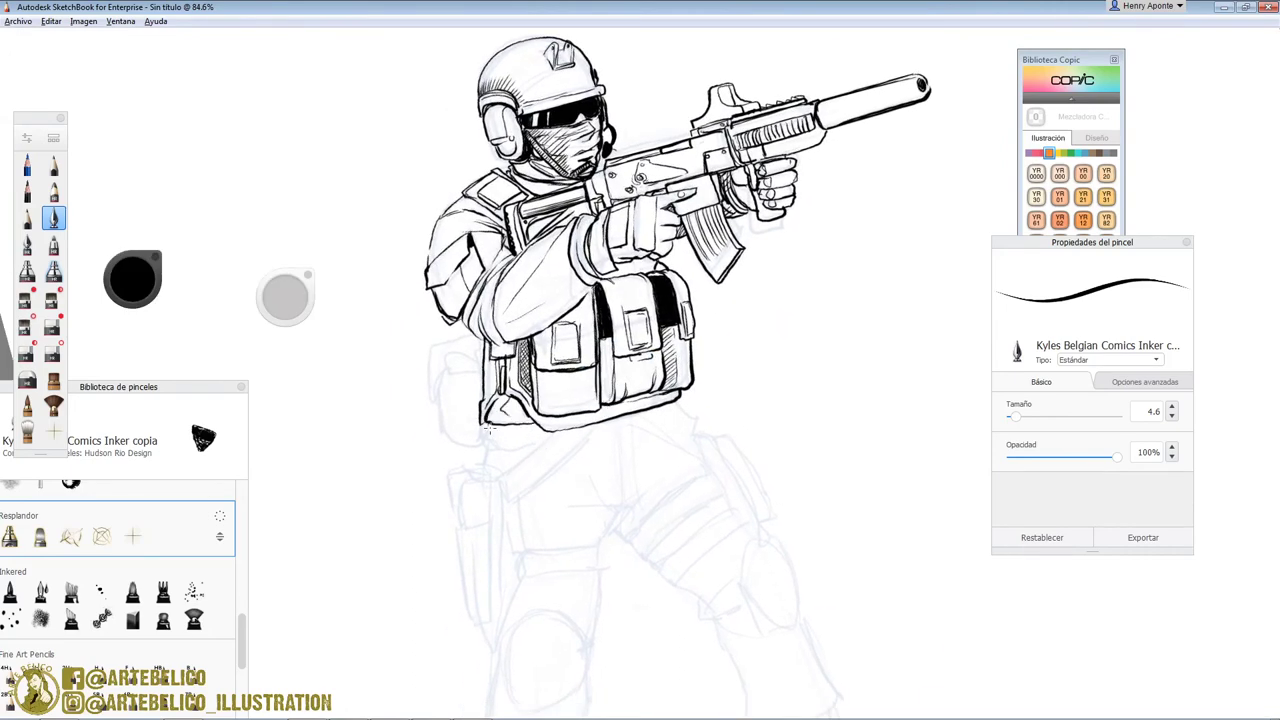
{"action": "mouse_move", "coordinate": [558, 428]}
{"action": "left_mouse_down"}
{"action": "mouse_move", "coordinate": [498, 469]}
{"action": "mouse_move", "coordinate": [608, 424]}
{"action": "left_mouse_up"}
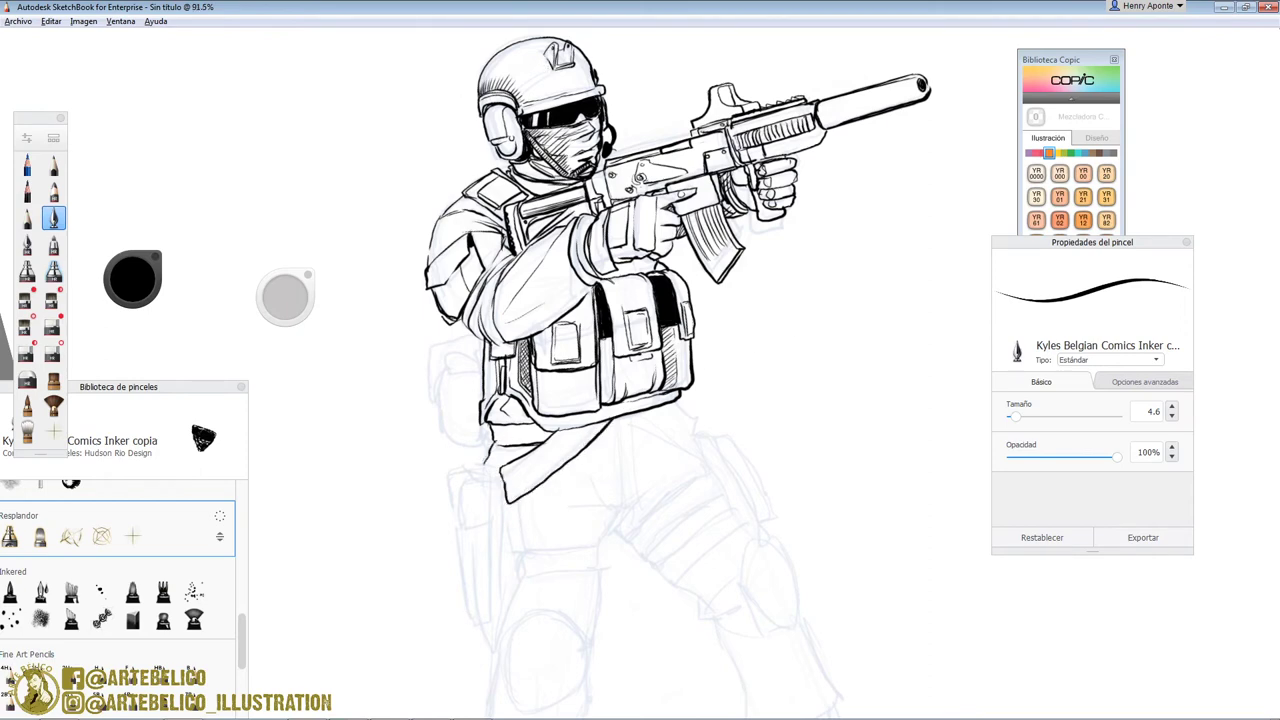
{"action": "scroll", "coordinate": [620, 380], "scroll_direction": "up", "scroll_amount": 1}
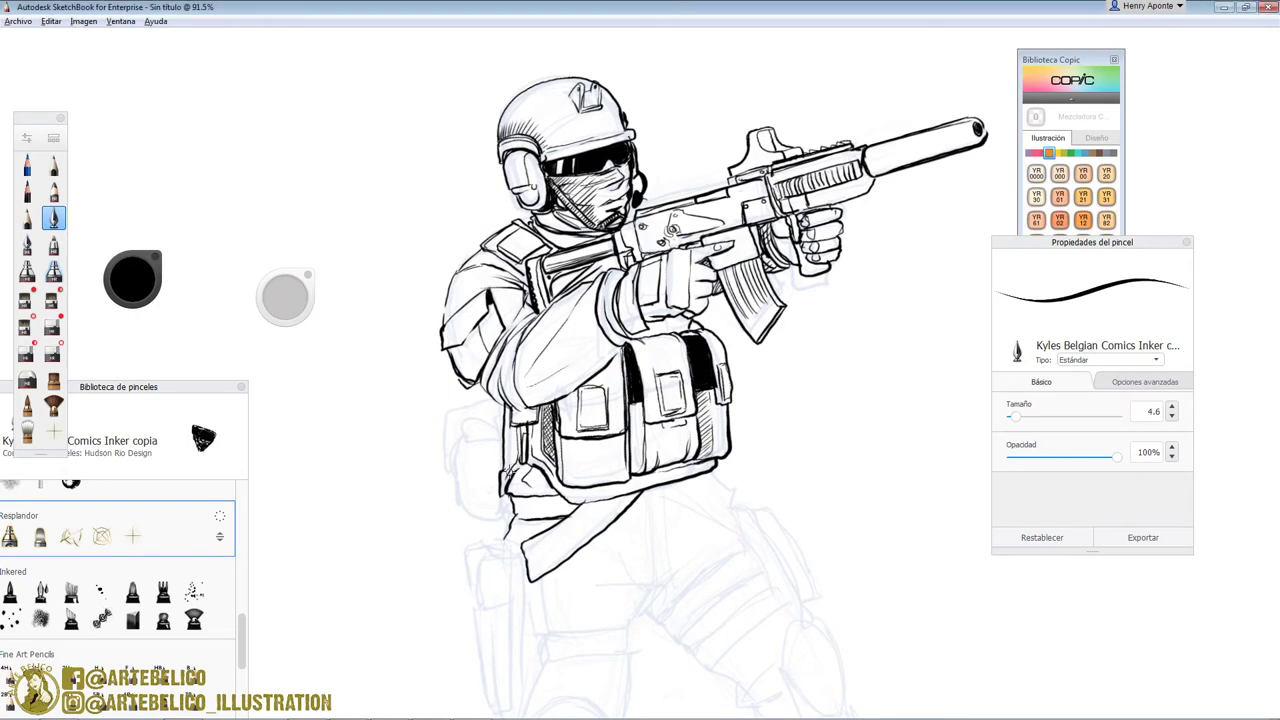
{"action": "scroll", "coordinate": [519, 544], "scroll_direction": "up", "scroll_amount": 10}
{"action": "left_click_drag", "start_coordinate": [559, 445], "coordinate": [630, 234]}
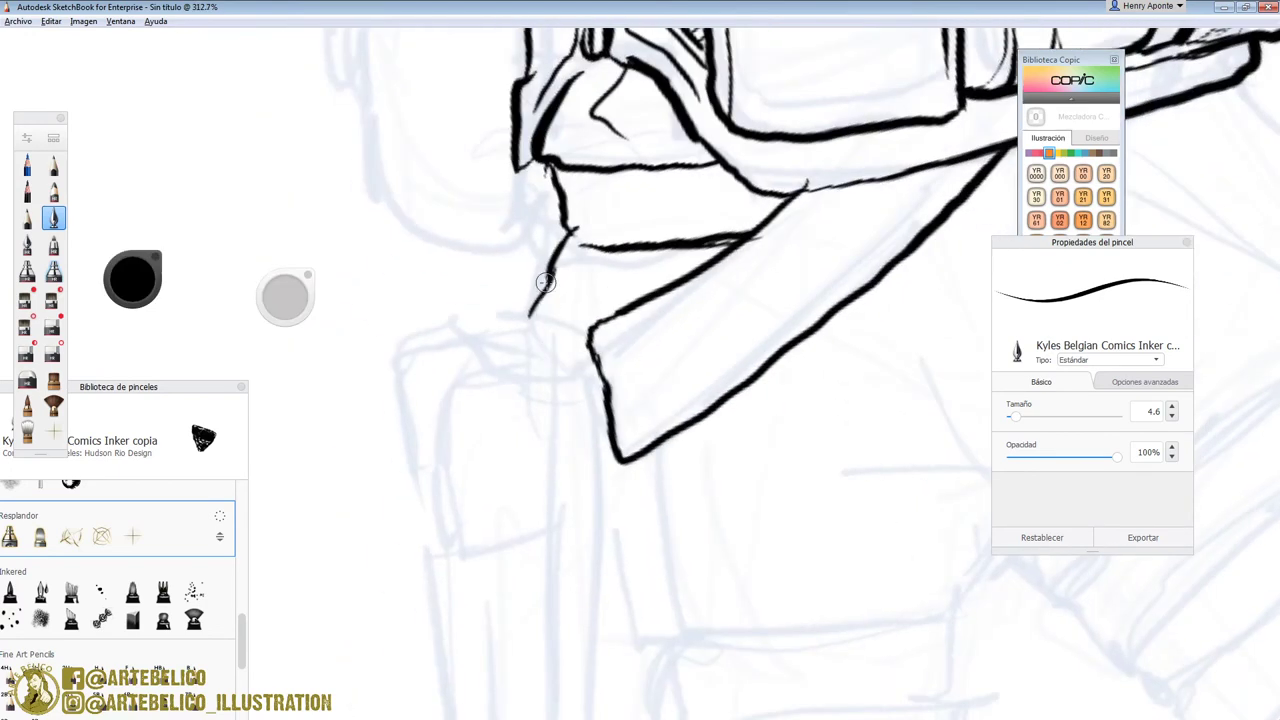
Step: Ink the holstered pistol's rectangular slide with its inner vertical line and small notch
{"action": "left_click_drag", "start_coordinate": [455, 350], "coordinate": [458, 547]}
{"action": "mouse_move", "coordinate": [481, 352]}
{"action": "left_mouse_down"}
{"action": "mouse_move", "coordinate": [483, 543]}
{"action": "mouse_move", "coordinate": [557, 354]}
{"action": "mouse_move", "coordinate": [565, 514]}
{"action": "mouse_move", "coordinate": [545, 347]}
{"action": "left_mouse_up"}
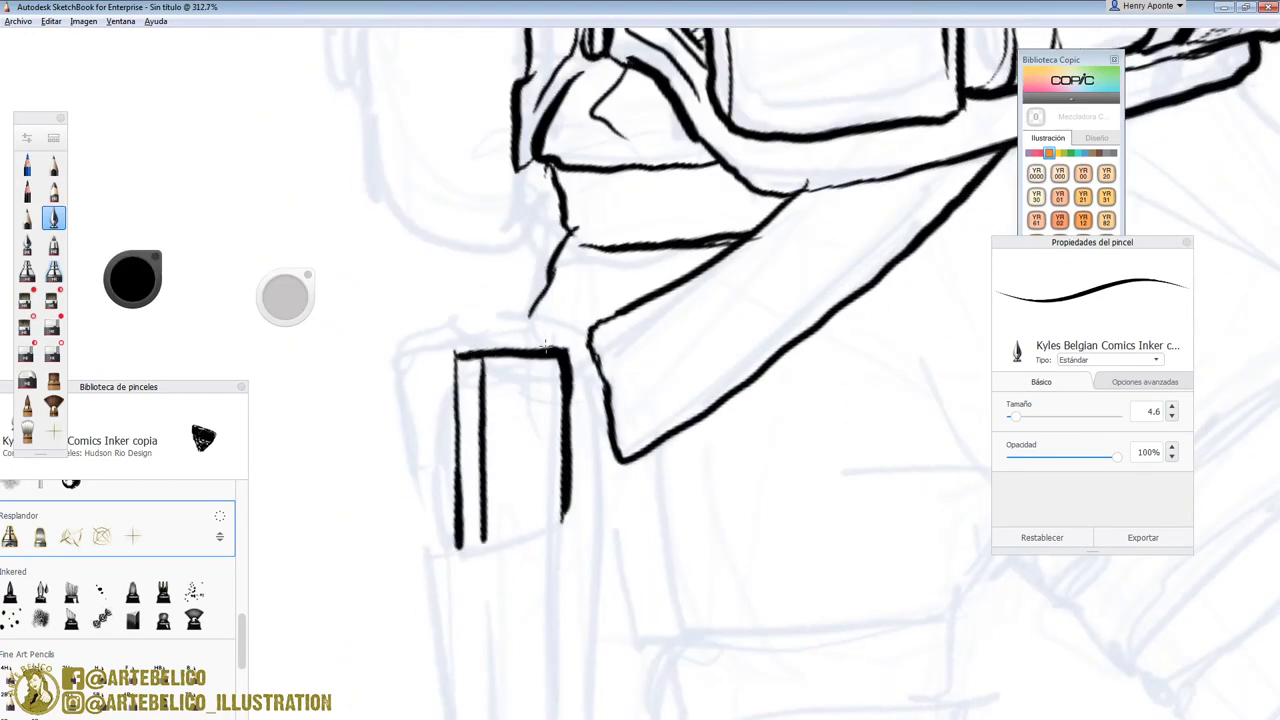
{"action": "mouse_move", "coordinate": [519, 359]}
{"action": "left_mouse_down"}
{"action": "mouse_move", "coordinate": [522, 411]}
{"action": "mouse_move", "coordinate": [537, 407]}
{"action": "left_mouse_up"}
{"action": "left_click_drag", "start_coordinate": [540, 359], "coordinate": [537, 407]}
{"action": "left_click_drag", "start_coordinate": [456, 359], "coordinate": [458, 522]}
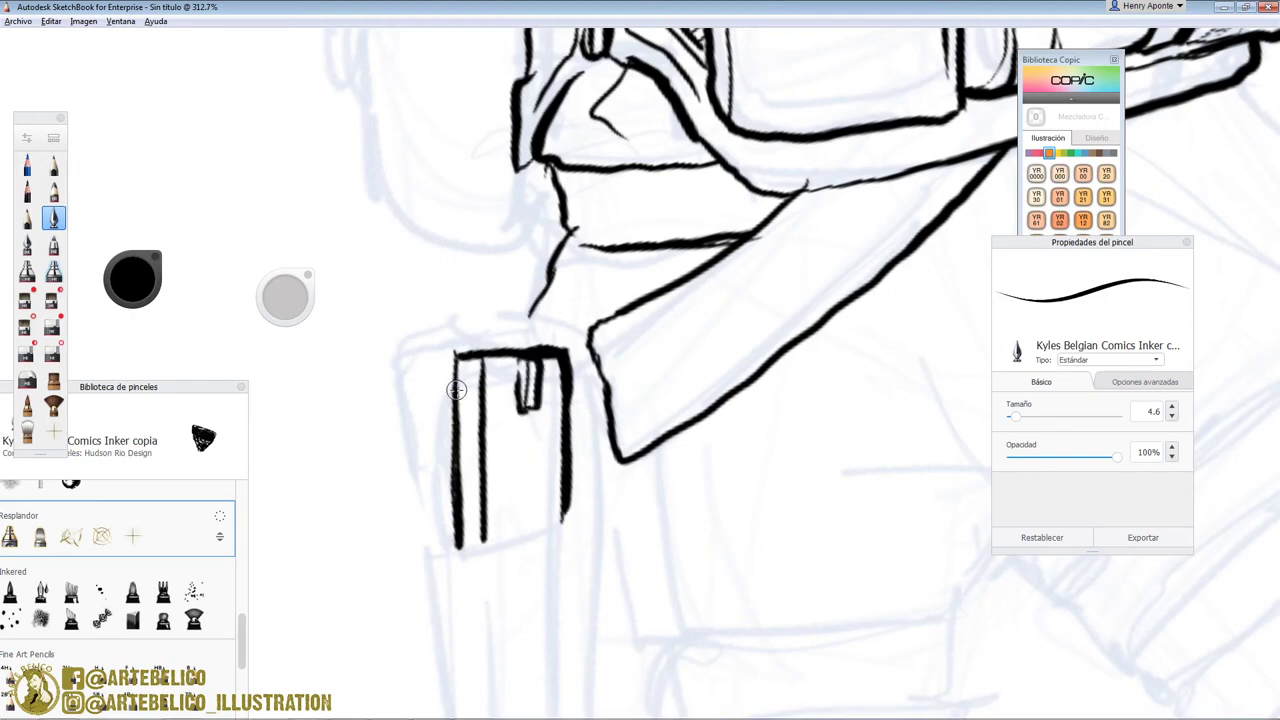
Step: Ink the pistol's curved, hatched grip, the slide's lower edge and the narrow strip along the belt's end
{"action": "left_click_drag", "start_coordinate": [455, 393], "coordinate": [440, 484]}
{"action": "mouse_move", "coordinate": [440, 396]}
{"action": "left_mouse_down"}
{"action": "mouse_move", "coordinate": [430, 268]}
{"action": "mouse_move", "coordinate": [508, 350]}
{"action": "mouse_move", "coordinate": [400, 326]}
{"action": "mouse_move", "coordinate": [452, 394]}
{"action": "left_mouse_up"}
{"action": "mouse_move", "coordinate": [394, 294]}
{"action": "left_mouse_down"}
{"action": "mouse_move", "coordinate": [386, 322]}
{"action": "mouse_move", "coordinate": [450, 550]}
{"action": "left_mouse_up"}
{"action": "mouse_move", "coordinate": [449, 394]}
{"action": "left_mouse_down"}
{"action": "mouse_move", "coordinate": [451, 537]}
{"action": "mouse_move", "coordinate": [566, 531]}
{"action": "left_mouse_up"}
{"action": "left_click_drag", "start_coordinate": [566, 508], "coordinate": [568, 531]}
{"action": "mouse_move", "coordinate": [573, 369]}
{"action": "left_mouse_down"}
{"action": "mouse_move", "coordinate": [591, 356]}
{"action": "mouse_move", "coordinate": [602, 478]}
{"action": "left_mouse_up"}
{"action": "left_click_drag", "start_coordinate": [602, 478], "coordinate": [622, 467]}
{"action": "mouse_move", "coordinate": [578, 343]}
{"action": "left_mouse_down"}
{"action": "mouse_move", "coordinate": [492, 349]}
{"action": "mouse_move", "coordinate": [440, 545]}
{"action": "left_mouse_up"}
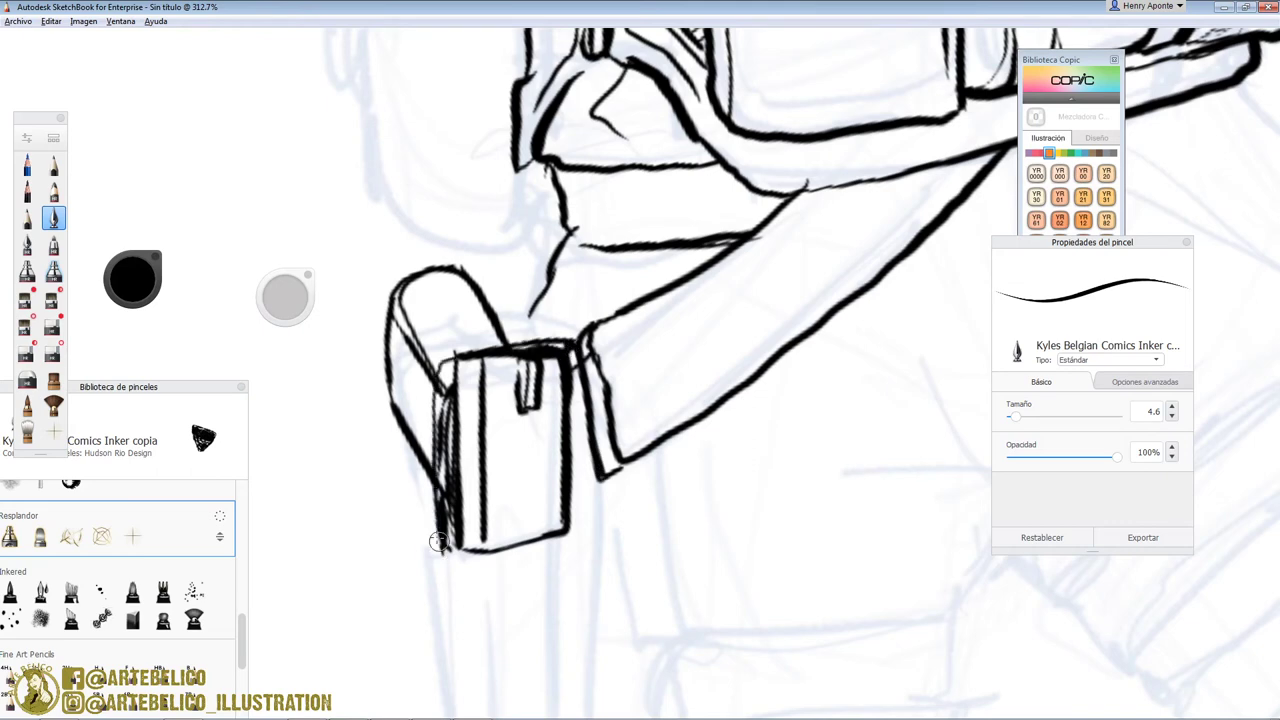
{"action": "left_click_drag", "start_coordinate": [423, 460], "coordinate": [437, 554]}
Step: Ink the holster body below the pistol, including the rounded side attachment with its small black block
{"action": "key", "text": "space"}
{"action": "mouse_move", "coordinate": [573, 402]}
{"action": "left_mouse_down"}
{"action": "mouse_move", "coordinate": [537, 514]}
{"action": "mouse_move", "coordinate": [537, 457]}
{"action": "left_mouse_up"}
{"action": "left_click_drag", "start_coordinate": [437, 130], "coordinate": [441, 219]}
{"action": "left_click_drag", "start_coordinate": [439, 135], "coordinate": [452, 245]}
{"action": "left_click_drag", "start_coordinate": [452, 175], "coordinate": [474, 275]}
{"action": "left_click_drag", "start_coordinate": [466, 70], "coordinate": [500, 165]}
{"action": "left_click_drag", "start_coordinate": [512, 72], "coordinate": [540, 152]}
{"action": "key", "text": "space"}
{"action": "mouse_move", "coordinate": [567, 431]}
{"action": "left_mouse_down"}
{"action": "mouse_move", "coordinate": [551, 385]}
{"action": "mouse_move", "coordinate": [539, 199]}
{"action": "left_mouse_up"}
{"action": "mouse_move", "coordinate": [446, 144]}
{"action": "left_mouse_down"}
{"action": "mouse_move", "coordinate": [408, 286]}
{"action": "mouse_move", "coordinate": [452, 302]}
{"action": "mouse_move", "coordinate": [440, 270]}
{"action": "mouse_move", "coordinate": [452, 268]}
{"action": "mouse_move", "coordinate": [398, 232]}
{"action": "left_mouse_up"}
{"action": "mouse_move", "coordinate": [402, 340]}
{"action": "left_mouse_down"}
{"action": "mouse_move", "coordinate": [413, 458]}
{"action": "mouse_move", "coordinate": [462, 478]}
{"action": "left_mouse_up"}
{"action": "mouse_move", "coordinate": [456, 266]}
{"action": "left_mouse_down"}
{"action": "mouse_move", "coordinate": [466, 474]}
{"action": "mouse_move", "coordinate": [548, 554]}
{"action": "left_mouse_up"}
{"action": "mouse_move", "coordinate": [606, 150]}
{"action": "left_mouse_down"}
{"action": "mouse_move", "coordinate": [598, 488]}
{"action": "mouse_move", "coordinate": [545, 560]}
{"action": "left_mouse_up"}
{"action": "left_click_drag", "start_coordinate": [548, 562], "coordinate": [454, 506]}
Step: Ink the holster's backing plate with its pointed lower tip, riveted edge strip and strap loop
{"action": "key", "text": "space"}
{"action": "left_click_drag", "start_coordinate": [656, 190], "coordinate": [622, 400]}
{"action": "left_click_drag", "start_coordinate": [622, 418], "coordinate": [578, 590]}
{"action": "left_click_drag", "start_coordinate": [622, 299], "coordinate": [604, 308]}
{"action": "mouse_move", "coordinate": [602, 306]}
{"action": "left_mouse_down"}
{"action": "mouse_move", "coordinate": [593, 254]}
{"action": "mouse_move", "coordinate": [618, 452]}
{"action": "mouse_move", "coordinate": [601, 534]}
{"action": "left_mouse_up"}
{"action": "left_click_drag", "start_coordinate": [550, 557], "coordinate": [582, 618]}
{"action": "left_click_drag", "start_coordinate": [582, 618], "coordinate": [600, 530]}
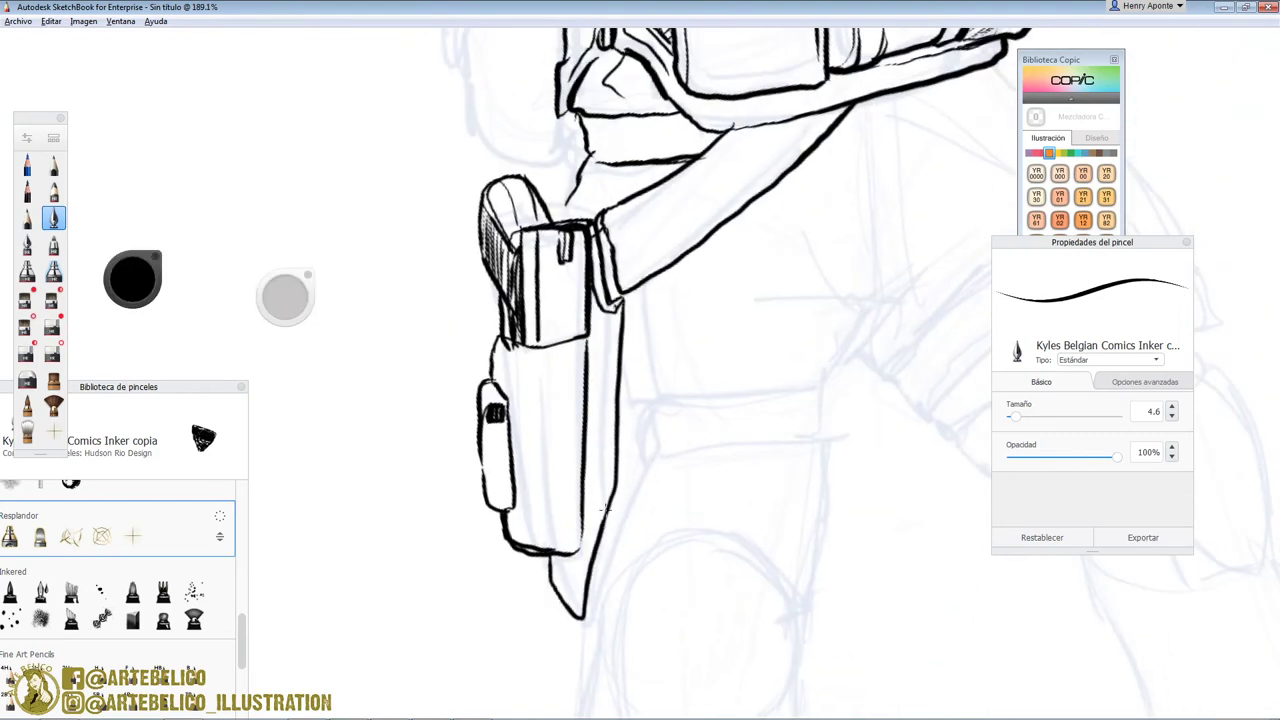
{"action": "mouse_move", "coordinate": [640, 285]}
{"action": "left_mouse_down"}
{"action": "mouse_move", "coordinate": [660, 468]}
{"action": "mouse_move", "coordinate": [588, 620]}
{"action": "left_mouse_up"}
{"action": "left_click_drag", "start_coordinate": [652, 380], "coordinate": [640, 462]}
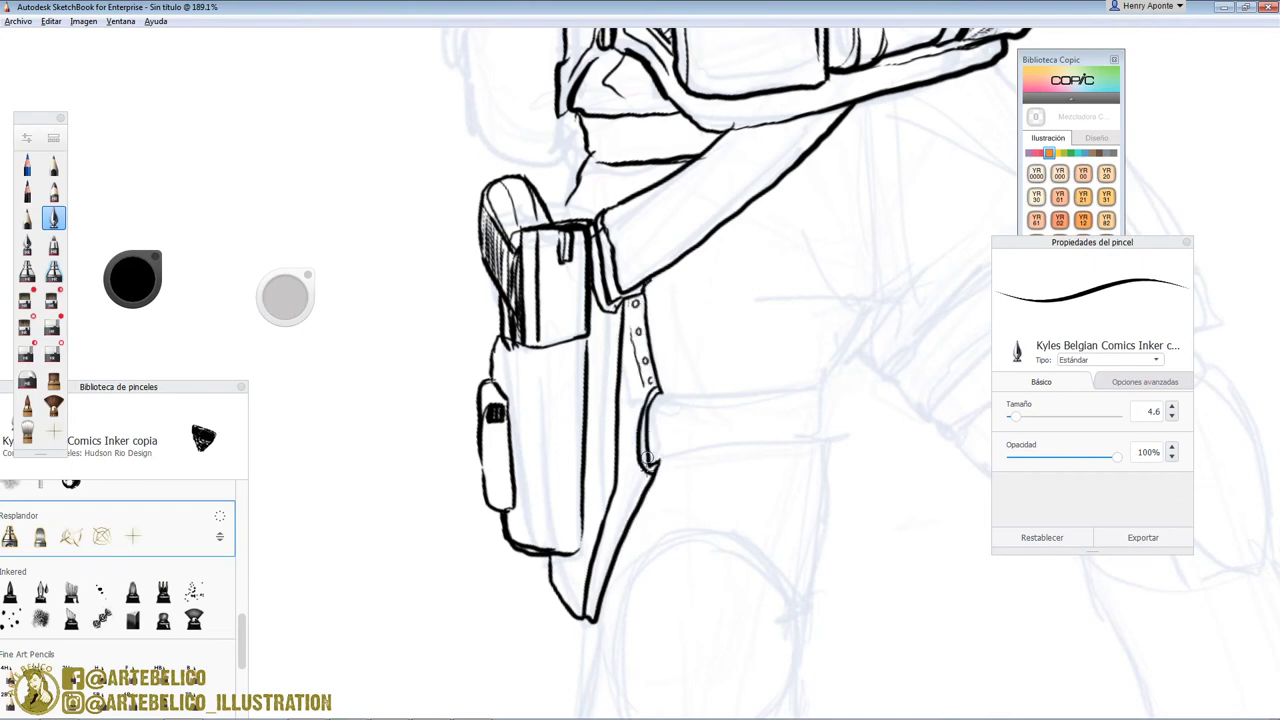
Step: Ink the holster's thigh strap and the trouser folds running to the crotch and fly
{"action": "mouse_move", "coordinate": [664, 396]}
{"action": "left_mouse_down"}
{"action": "mouse_move", "coordinate": [652, 462]}
{"action": "mouse_move", "coordinate": [822, 448]}
{"action": "mouse_move", "coordinate": [815, 391]}
{"action": "left_mouse_up"}
{"action": "mouse_move", "coordinate": [700, 372]}
{"action": "left_mouse_down"}
{"action": "mouse_move", "coordinate": [745, 330]}
{"action": "mouse_move", "coordinate": [812, 312]}
{"action": "left_mouse_up"}
{"action": "mouse_move", "coordinate": [825, 378]}
{"action": "left_mouse_down"}
{"action": "mouse_move", "coordinate": [895, 305]}
{"action": "mouse_move", "coordinate": [955, 280]}
{"action": "left_mouse_up"}
{"action": "mouse_move", "coordinate": [872, 328]}
{"action": "left_mouse_down"}
{"action": "mouse_move", "coordinate": [893, 126]}
{"action": "mouse_move", "coordinate": [941, 262]}
{"action": "mouse_move", "coordinate": [936, 287]}
{"action": "left_mouse_up"}
{"action": "mouse_move", "coordinate": [936, 284]}
{"action": "left_mouse_down"}
{"action": "mouse_move", "coordinate": [904, 286]}
{"action": "mouse_move", "coordinate": [881, 98]}
{"action": "left_mouse_up"}
{"action": "left_click_drag", "start_coordinate": [892, 183], "coordinate": [736, 238]}
Step: Ink the trouser fly, the front leg's hip contour and the upper band across its thigh
{"action": "key", "text": "space"}
{"action": "mouse_move", "coordinate": [736, 238]}
{"action": "left_mouse_down"}
{"action": "mouse_move", "coordinate": [863, 217]}
{"action": "mouse_move", "coordinate": [803, 377]}
{"action": "left_mouse_up"}
{"action": "mouse_move", "coordinate": [868, 214]}
{"action": "left_mouse_down"}
{"action": "mouse_move", "coordinate": [811, 254]}
{"action": "mouse_move", "coordinate": [766, 226]}
{"action": "mouse_move", "coordinate": [834, 240]}
{"action": "mouse_move", "coordinate": [880, 340]}
{"action": "left_mouse_up"}
{"action": "mouse_move", "coordinate": [733, 432]}
{"action": "left_mouse_down"}
{"action": "mouse_move", "coordinate": [758, 468]}
{"action": "mouse_move", "coordinate": [894, 362]}
{"action": "left_mouse_up"}
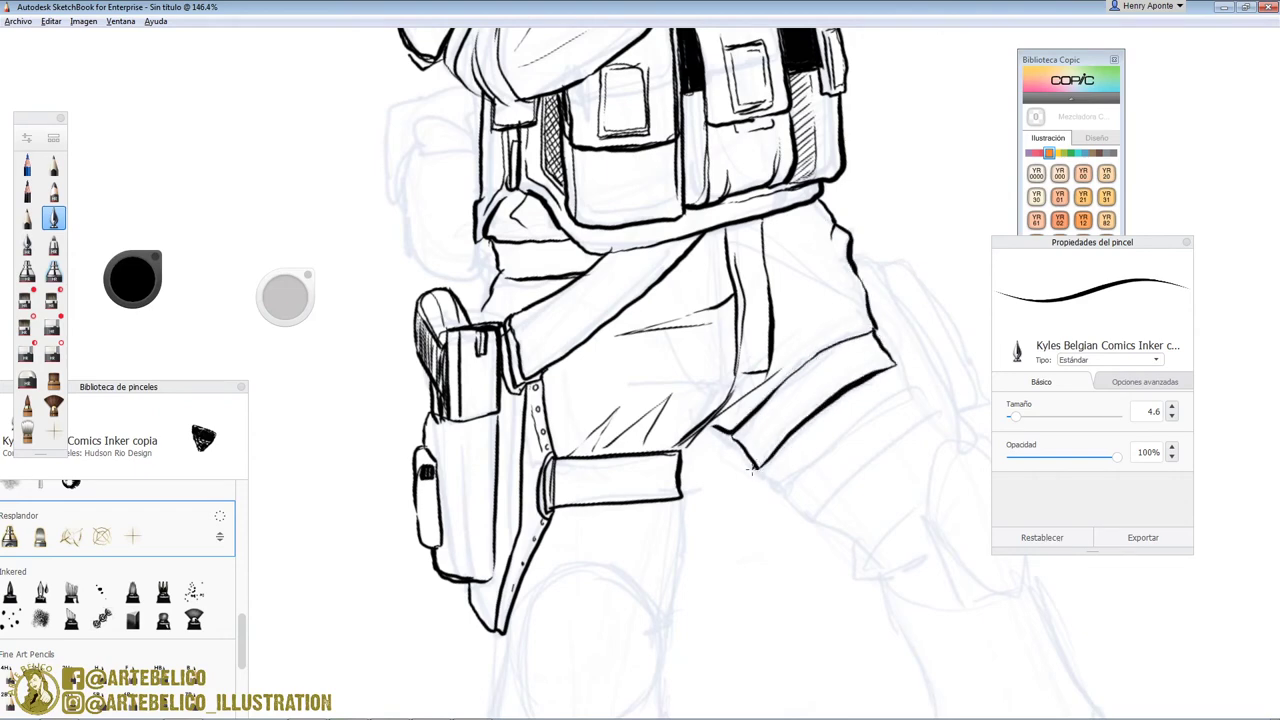
Step: Ink the folds and lower band wrapping the front leg's thigh beneath the upper band
{"action": "left_click_drag", "start_coordinate": [857, 416], "coordinate": [783, 489]}
{"action": "left_click_drag", "start_coordinate": [795, 476], "coordinate": [828, 426]}
{"action": "left_click_drag", "start_coordinate": [872, 379], "coordinate": [840, 416]}
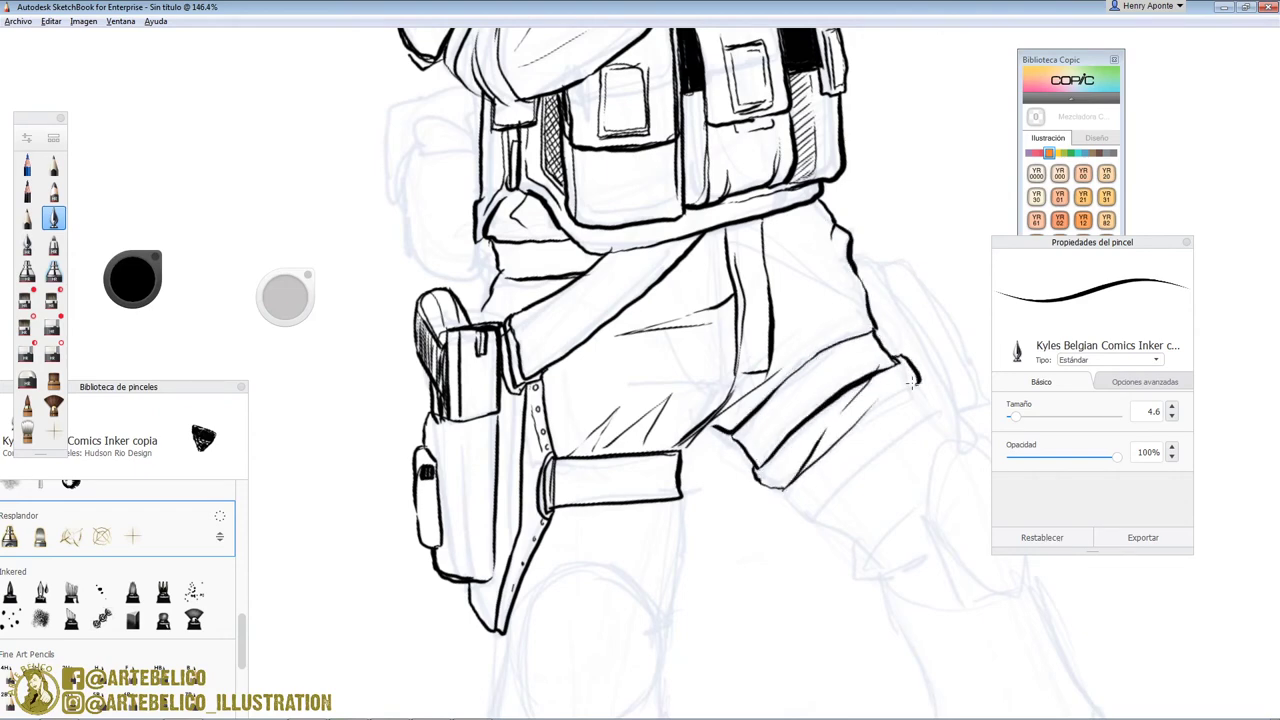
{"action": "left_click_drag", "start_coordinate": [905, 360], "coordinate": [940, 406]}
{"action": "left_click_drag", "start_coordinate": [940, 406], "coordinate": [816, 510]}
Step: Ink the holster-side leg's inner thigh contour below the strap and the oval knee pad
{"action": "key", "text": "space"}
{"action": "left_click_drag", "start_coordinate": [848, 369], "coordinate": [770, 450]}
{"action": "mouse_move", "coordinate": [745, 449]}
{"action": "left_mouse_down"}
{"action": "mouse_move", "coordinate": [723, 520]}
{"action": "mouse_move", "coordinate": [728, 477]}
{"action": "mouse_move", "coordinate": [667, 246]}
{"action": "mouse_move", "coordinate": [664, 362]}
{"action": "mouse_move", "coordinate": [508, 343]}
{"action": "mouse_move", "coordinate": [494, 435]}
{"action": "mouse_move", "coordinate": [566, 488]}
{"action": "left_mouse_up"}
{"action": "scroll", "coordinate": [665, 247], "scroll_direction": "up", "scroll_amount": 5}
{"action": "mouse_move", "coordinate": [660, 368]}
{"action": "left_mouse_down"}
{"action": "mouse_move", "coordinate": [595, 472]}
{"action": "mouse_move", "coordinate": [562, 488]}
{"action": "left_mouse_up"}
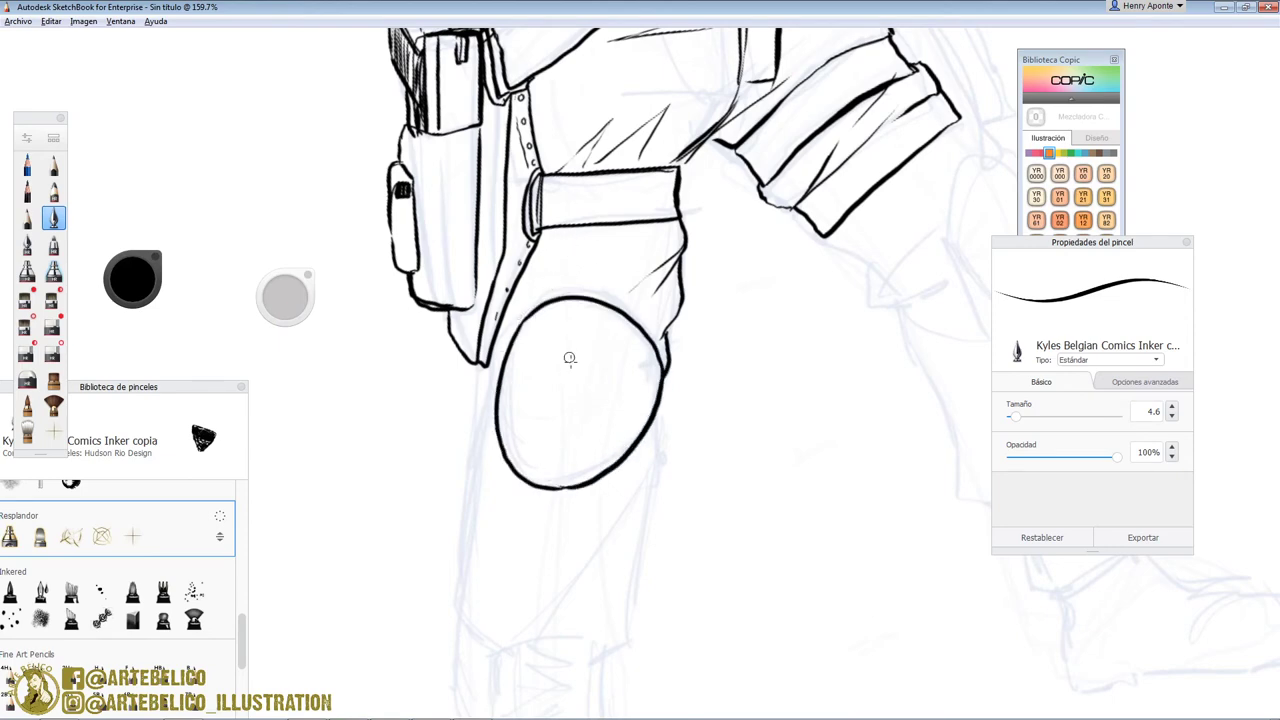
Step: Ink the holster-side knee pad's outer rim, rivets and surface details
{"action": "mouse_move", "coordinate": [494, 368]}
{"action": "left_mouse_down"}
{"action": "mouse_move", "coordinate": [590, 284]}
{"action": "mouse_move", "coordinate": [668, 362]}
{"action": "mouse_move", "coordinate": [632, 472]}
{"action": "mouse_move", "coordinate": [497, 464]}
{"action": "mouse_move", "coordinate": [502, 345]}
{"action": "mouse_move", "coordinate": [485, 418]}
{"action": "left_mouse_up"}
{"action": "left_click_drag", "start_coordinate": [665, 376], "coordinate": [648, 436]}
{"action": "left_click_drag", "start_coordinate": [508, 466], "coordinate": [516, 392]}
{"action": "left_click_drag", "start_coordinate": [515, 380], "coordinate": [540, 381]}
{"action": "left_click_drag", "start_coordinate": [588, 392], "coordinate": [614, 392]}
{"action": "left_click_drag", "start_coordinate": [643, 450], "coordinate": [628, 491]}
Step: Ink the holster-side lower trouser leg from the knee pad to the gathered cuff, with its folds
{"action": "mouse_move", "coordinate": [668, 421]}
{"action": "left_mouse_down"}
{"action": "mouse_move", "coordinate": [676, 437]}
{"action": "mouse_move", "coordinate": [586, 543]}
{"action": "left_mouse_up"}
{"action": "mouse_move", "coordinate": [657, 456]}
{"action": "left_mouse_down"}
{"action": "mouse_move", "coordinate": [640, 558]}
{"action": "mouse_move", "coordinate": [576, 676]}
{"action": "left_mouse_up"}
{"action": "left_click_drag", "start_coordinate": [628, 624], "coordinate": [514, 656]}
{"action": "left_click_drag", "start_coordinate": [618, 570], "coordinate": [510, 632]}
{"action": "mouse_move", "coordinate": [510, 652]}
{"action": "left_mouse_down"}
{"action": "mouse_move", "coordinate": [460, 630]}
{"action": "mouse_move", "coordinate": [472, 580]}
{"action": "left_mouse_up"}
{"action": "mouse_move", "coordinate": [504, 564]}
{"action": "left_mouse_down"}
{"action": "mouse_move", "coordinate": [486, 580]}
{"action": "mouse_move", "coordinate": [487, 411]}
{"action": "mouse_move", "coordinate": [472, 468]}
{"action": "left_mouse_up"}
{"action": "left_click_drag", "start_coordinate": [480, 460], "coordinate": [466, 596]}
Step: Ink the front leg's inner contour and the trouser folds behind its knee
{"action": "key", "text": "space"}
{"action": "left_click_drag", "start_coordinate": [780, 288], "coordinate": [734, 402]}
{"action": "left_click_drag", "start_coordinate": [810, 383], "coordinate": [862, 325]}
{"action": "mouse_move", "coordinate": [690, 140]}
{"action": "left_mouse_down"}
{"action": "mouse_move", "coordinate": [738, 190]}
{"action": "mouse_move", "coordinate": [786, 202]}
{"action": "mouse_move", "coordinate": [780, 172]}
{"action": "left_mouse_up"}
Step: Ink the front leg's knee pad with its outer rim and elongated oval shell
{"action": "left_click_drag", "start_coordinate": [776, 94], "coordinate": [826, 252]}
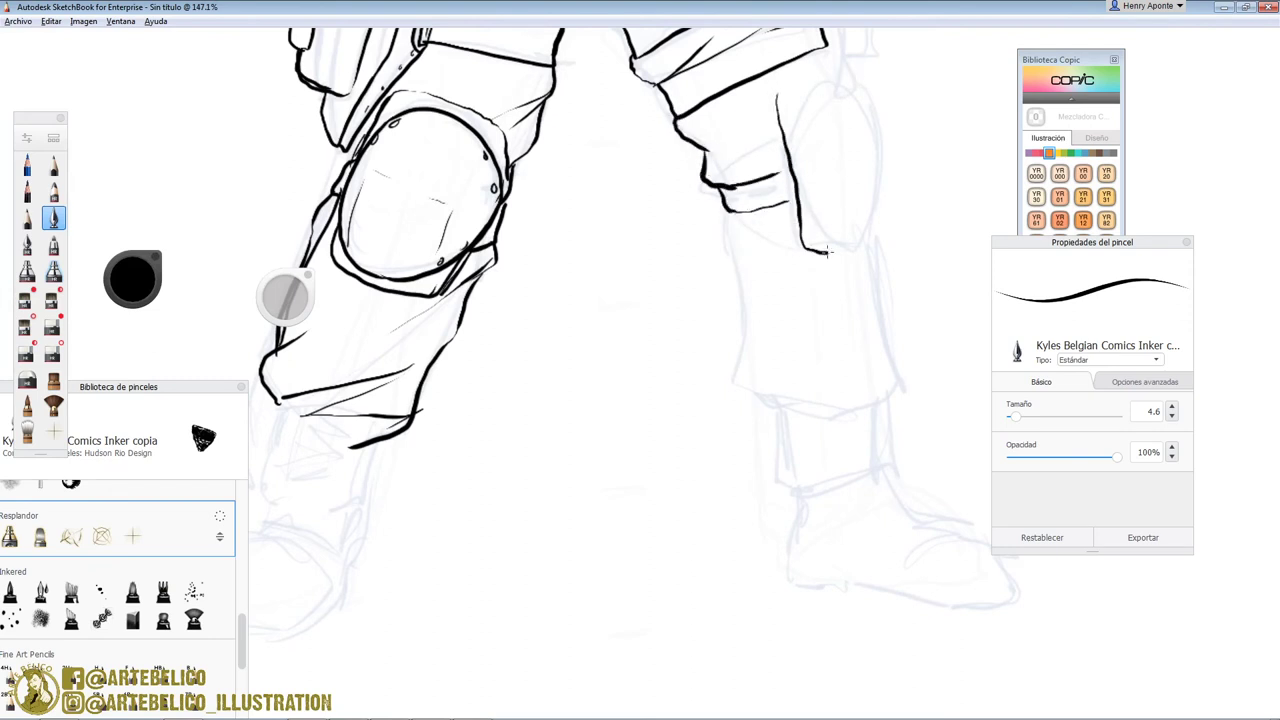
{"action": "left_click_drag", "start_coordinate": [778, 100], "coordinate": [800, 70]}
{"action": "mouse_move", "coordinate": [866, 72]}
{"action": "left_mouse_down"}
{"action": "mouse_move", "coordinate": [803, 106]}
{"action": "mouse_move", "coordinate": [836, 240]}
{"action": "mouse_move", "coordinate": [876, 255]}
{"action": "left_mouse_up"}
{"action": "mouse_move", "coordinate": [868, 70]}
{"action": "left_mouse_down"}
{"action": "mouse_move", "coordinate": [901, 147]}
{"action": "mouse_move", "coordinate": [891, 240]}
{"action": "left_mouse_up"}
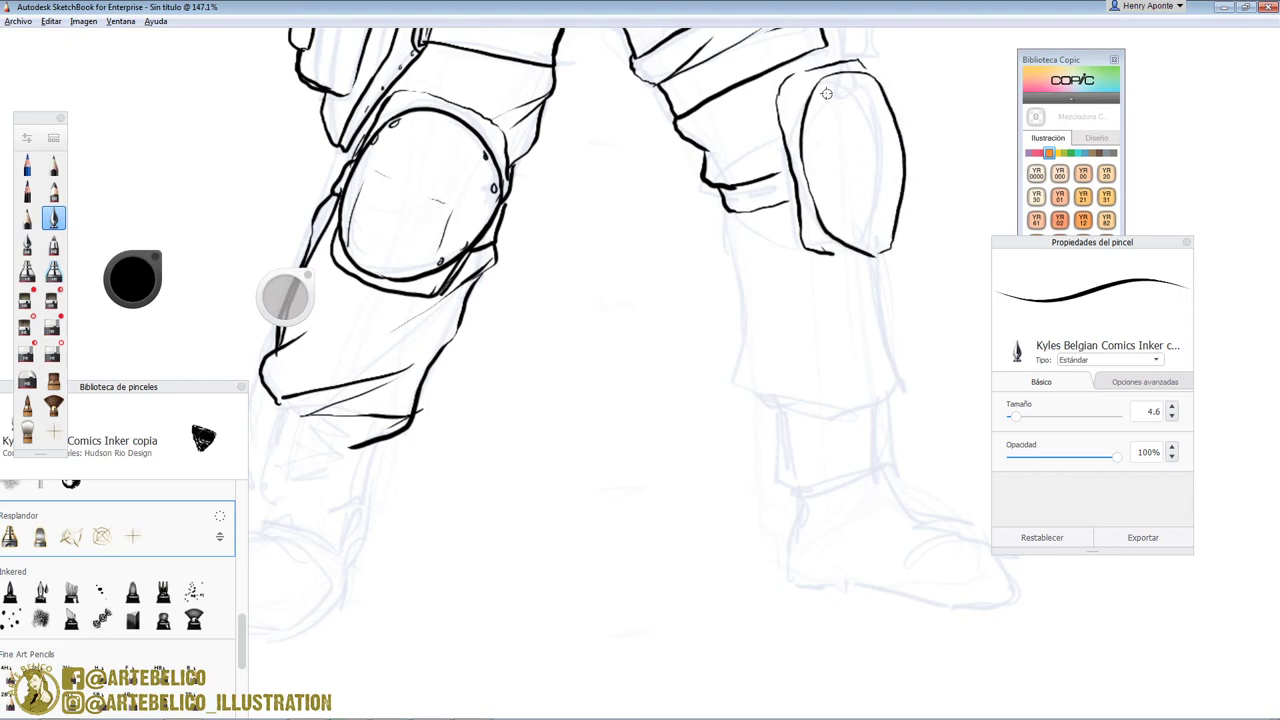
{"action": "mouse_move", "coordinate": [826, 105]}
{"action": "left_mouse_down"}
{"action": "mouse_move", "coordinate": [828, 203]}
{"action": "mouse_move", "coordinate": [862, 236]}
{"action": "mouse_move", "coordinate": [870, 173]}
{"action": "left_mouse_up"}
{"action": "left_click_drag", "start_coordinate": [876, 170], "coordinate": [903, 164]}
Step: Ink the front leg's baggy lower trouser with its gathered hem and diagonal folds below the knee pad
{"action": "mouse_move", "coordinate": [829, 253]}
{"action": "left_mouse_down"}
{"action": "mouse_move", "coordinate": [891, 260]}
{"action": "mouse_move", "coordinate": [906, 376]}
{"action": "mouse_move", "coordinate": [817, 407]}
{"action": "mouse_move", "coordinate": [758, 400]}
{"action": "left_mouse_up"}
{"action": "mouse_move", "coordinate": [724, 205]}
{"action": "left_mouse_down"}
{"action": "mouse_move", "coordinate": [766, 398]}
{"action": "mouse_move", "coordinate": [824, 398]}
{"action": "mouse_move", "coordinate": [882, 290]}
{"action": "left_mouse_up"}
{"action": "mouse_move", "coordinate": [758, 386]}
{"action": "left_mouse_down"}
{"action": "mouse_move", "coordinate": [821, 253]}
{"action": "mouse_move", "coordinate": [789, 178]}
{"action": "mouse_move", "coordinate": [789, 200]}
{"action": "mouse_move", "coordinate": [795, 169]}
{"action": "left_mouse_up"}
{"action": "mouse_move", "coordinate": [872, 256]}
{"action": "left_mouse_down"}
{"action": "mouse_move", "coordinate": [891, 244]}
{"action": "mouse_move", "coordinate": [804, 366]}
{"action": "left_mouse_up"}
Step: Ink the front boot's shaft and crossed laces running down from the trouser hem to the instep
{"action": "key", "text": "space"}
{"action": "mouse_move", "coordinate": [737, 446]}
{"action": "left_mouse_down"}
{"action": "mouse_move", "coordinate": [771, 489]}
{"action": "mouse_move", "coordinate": [741, 373]}
{"action": "left_mouse_up"}
{"action": "mouse_move", "coordinate": [734, 310]}
{"action": "left_mouse_down"}
{"action": "mouse_move", "coordinate": [754, 405]}
{"action": "mouse_move", "coordinate": [856, 328]}
{"action": "mouse_move", "coordinate": [856, 296]}
{"action": "mouse_move", "coordinate": [842, 378]}
{"action": "left_mouse_up"}
{"action": "left_click_drag", "start_coordinate": [834, 304], "coordinate": [830, 380]}
{"action": "mouse_move", "coordinate": [855, 288]}
{"action": "left_mouse_down"}
{"action": "mouse_move", "coordinate": [852, 355]}
{"action": "mouse_move", "coordinate": [832, 378]}
{"action": "left_mouse_up"}
{"action": "left_click_drag", "start_coordinate": [858, 318], "coordinate": [834, 340]}
{"action": "left_click_drag", "start_coordinate": [854, 296], "coordinate": [798, 419]}
{"action": "left_click_drag", "start_coordinate": [856, 386], "coordinate": [890, 460]}
{"action": "left_click_drag", "start_coordinate": [872, 412], "coordinate": [884, 424]}
{"action": "mouse_move", "coordinate": [904, 464]}
{"action": "left_mouse_down"}
{"action": "mouse_move", "coordinate": [935, 458]}
{"action": "mouse_move", "coordinate": [887, 451]}
{"action": "mouse_move", "coordinate": [884, 414]}
{"action": "mouse_move", "coordinate": [858, 420]}
{"action": "left_mouse_up"}
{"action": "left_click_drag", "start_coordinate": [842, 410], "coordinate": [836, 403]}
Step: Ink the front boot's ankle strap, heel, sole and rounded toe cap
{"action": "left_click_drag", "start_coordinate": [756, 418], "coordinate": [810, 408]}
{"action": "left_click_drag", "start_coordinate": [806, 418], "coordinate": [754, 457]}
{"action": "left_click_drag", "start_coordinate": [736, 404], "coordinate": [764, 508]}
{"action": "left_click_drag", "start_coordinate": [752, 480], "coordinate": [778, 489]}
{"action": "mouse_move", "coordinate": [768, 509]}
{"action": "left_mouse_down"}
{"action": "mouse_move", "coordinate": [828, 520]}
{"action": "mouse_move", "coordinate": [866, 514]}
{"action": "mouse_move", "coordinate": [976, 540]}
{"action": "left_mouse_up"}
{"action": "mouse_move", "coordinate": [988, 472]}
{"action": "left_mouse_down"}
{"action": "mouse_move", "coordinate": [917, 465]}
{"action": "mouse_move", "coordinate": [941, 454]}
{"action": "mouse_move", "coordinate": [906, 496]}
{"action": "left_mouse_up"}
{"action": "left_click_drag", "start_coordinate": [934, 504], "coordinate": [982, 490]}
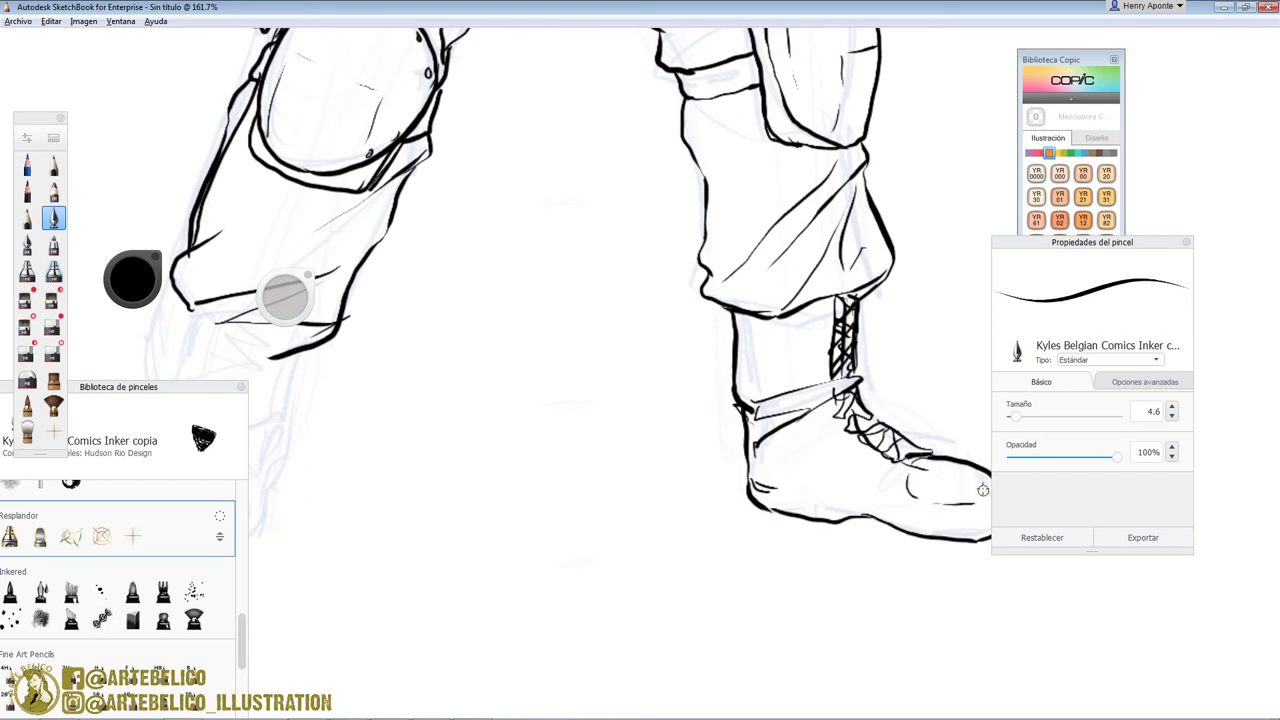
Step: Ink the front boot's rounded toe cap and fill it with diagonal hatching
{"action": "key", "text": "space"}
{"action": "mouse_move", "coordinate": [837, 548]}
{"action": "left_mouse_down"}
{"action": "mouse_move", "coordinate": [701, 521]}
{"action": "mouse_move", "coordinate": [868, 469]}
{"action": "left_mouse_up"}
{"action": "left_click_drag", "start_coordinate": [846, 481], "coordinate": [869, 485]}
{"action": "mouse_move", "coordinate": [866, 494]}
{"action": "left_mouse_down"}
{"action": "mouse_move", "coordinate": [742, 487]}
{"action": "mouse_move", "coordinate": [627, 413]}
{"action": "left_mouse_up"}
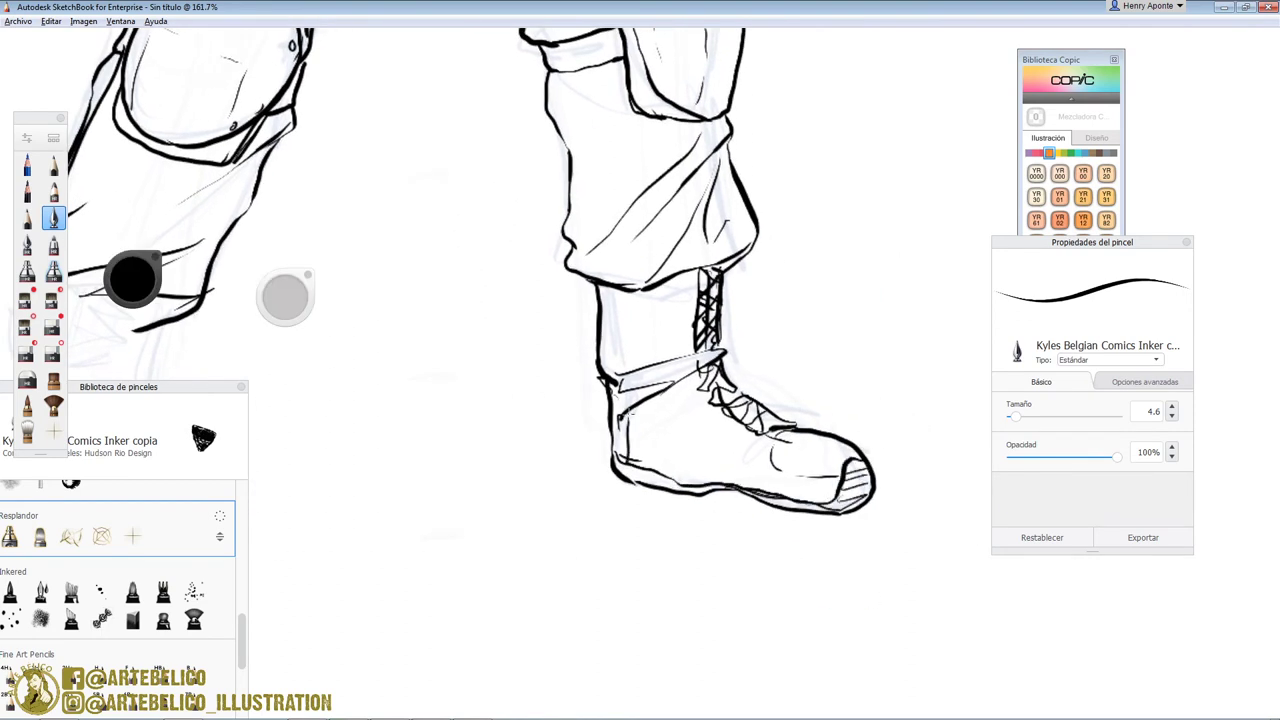
Step: Ink the front boot's side seam, small eyelets and the horizontal folds wrapping its shaft
{"action": "mouse_move", "coordinate": [784, 482]}
{"action": "left_mouse_down"}
{"action": "mouse_move", "coordinate": [691, 457]}
{"action": "mouse_move", "coordinate": [693, 390]}
{"action": "left_mouse_up"}
{"action": "left_click_drag", "start_coordinate": [604, 348], "coordinate": [670, 358]}
{"action": "mouse_move", "coordinate": [604, 336]}
{"action": "left_mouse_down"}
{"action": "mouse_move", "coordinate": [688, 335]}
{"action": "mouse_move", "coordinate": [695, 290]}
{"action": "left_mouse_up"}
{"action": "mouse_move", "coordinate": [609, 297]}
{"action": "left_mouse_down"}
{"action": "mouse_move", "coordinate": [693, 297]}
{"action": "mouse_move", "coordinate": [619, 409]}
{"action": "mouse_move", "coordinate": [584, 434]}
{"action": "left_mouse_up"}
Step: Ink the rear boot's shaft sides below the trouser hem and the crossed laces over its instep
{"action": "key", "text": "space"}
{"action": "mouse_move", "coordinate": [443, 348]}
{"action": "left_mouse_down"}
{"action": "mouse_move", "coordinate": [431, 280]}
{"action": "mouse_move", "coordinate": [440, 348]}
{"action": "mouse_move", "coordinate": [485, 352]}
{"action": "mouse_move", "coordinate": [516, 308]}
{"action": "left_mouse_up"}
{"action": "mouse_move", "coordinate": [484, 350]}
{"action": "left_mouse_down"}
{"action": "mouse_move", "coordinate": [436, 360]}
{"action": "mouse_move", "coordinate": [441, 397]}
{"action": "left_mouse_up"}
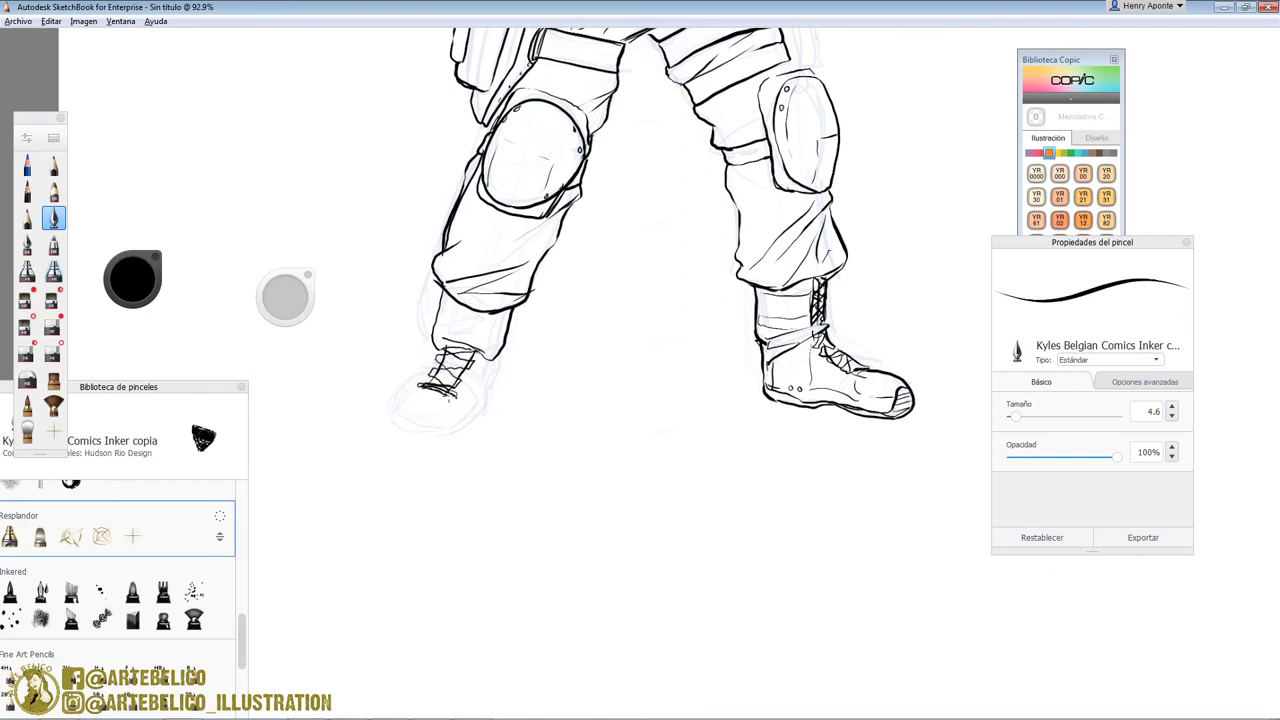
Step: Ink the rear boot's hatched toe cap, side contour, heel and sole
{"action": "left_click_drag", "start_coordinate": [475, 350], "coordinate": [454, 387]}
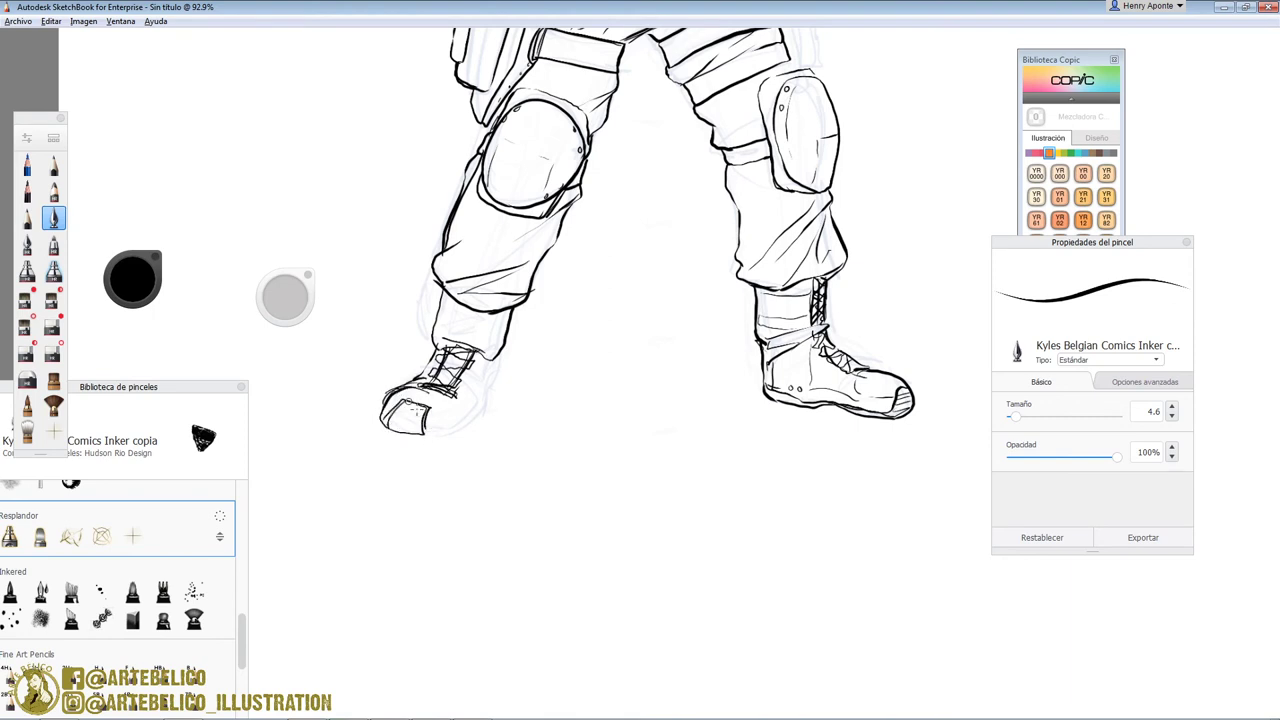
{"action": "left_click_drag", "start_coordinate": [434, 358], "coordinate": [394, 390]}
{"action": "mouse_move", "coordinate": [439, 342]}
{"action": "left_mouse_down"}
{"action": "mouse_move", "coordinate": [421, 370]}
{"action": "mouse_move", "coordinate": [456, 438]}
{"action": "mouse_move", "coordinate": [422, 436]}
{"action": "left_mouse_up"}
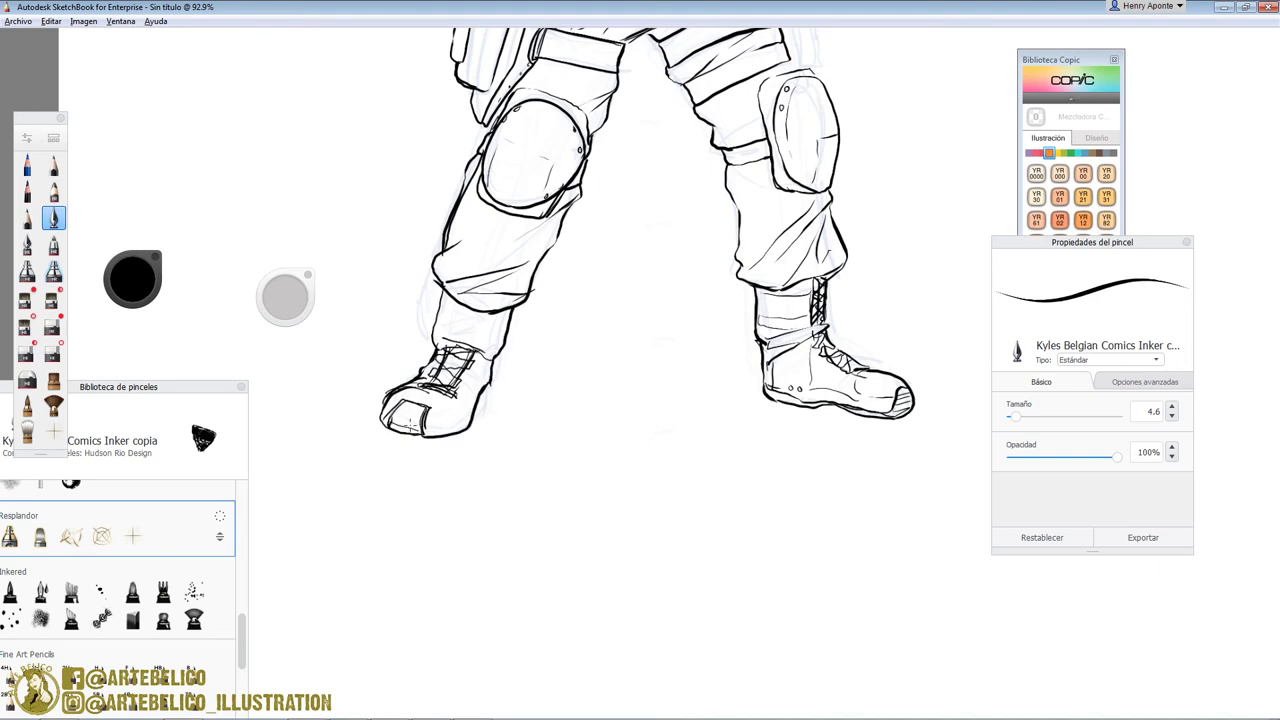
{"action": "left_click_drag", "start_coordinate": [490, 374], "coordinate": [466, 422]}
{"action": "left_click_drag", "start_coordinate": [840, 411], "coordinate": [886, 418]}
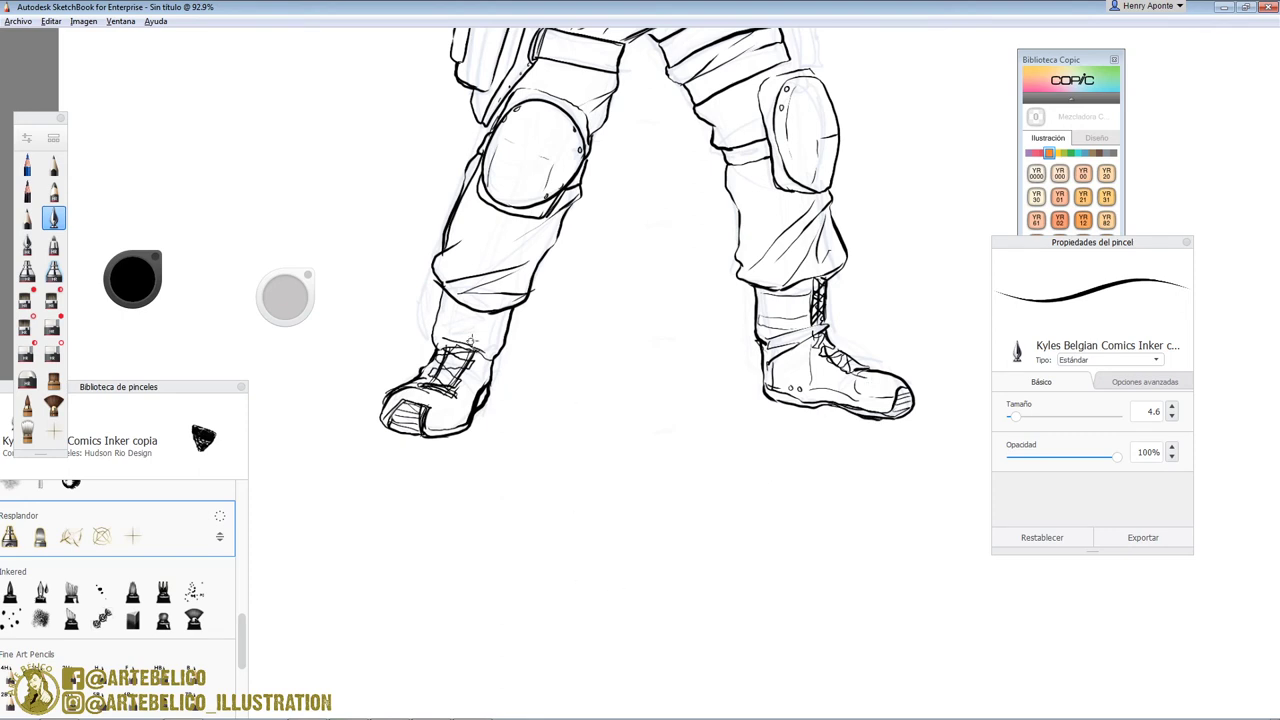
Step: Continue the rear boot's crossed laces up the shaft to the trouser hem
{"action": "left_click_drag", "start_coordinate": [453, 290], "coordinate": [458, 336]}
{"action": "left_click_drag", "start_coordinate": [486, 310], "coordinate": [463, 339]}
{"action": "mouse_move", "coordinate": [449, 346]}
{"action": "left_mouse_down"}
{"action": "mouse_move", "coordinate": [488, 322]}
{"action": "mouse_move", "coordinate": [434, 338]}
{"action": "left_mouse_up"}
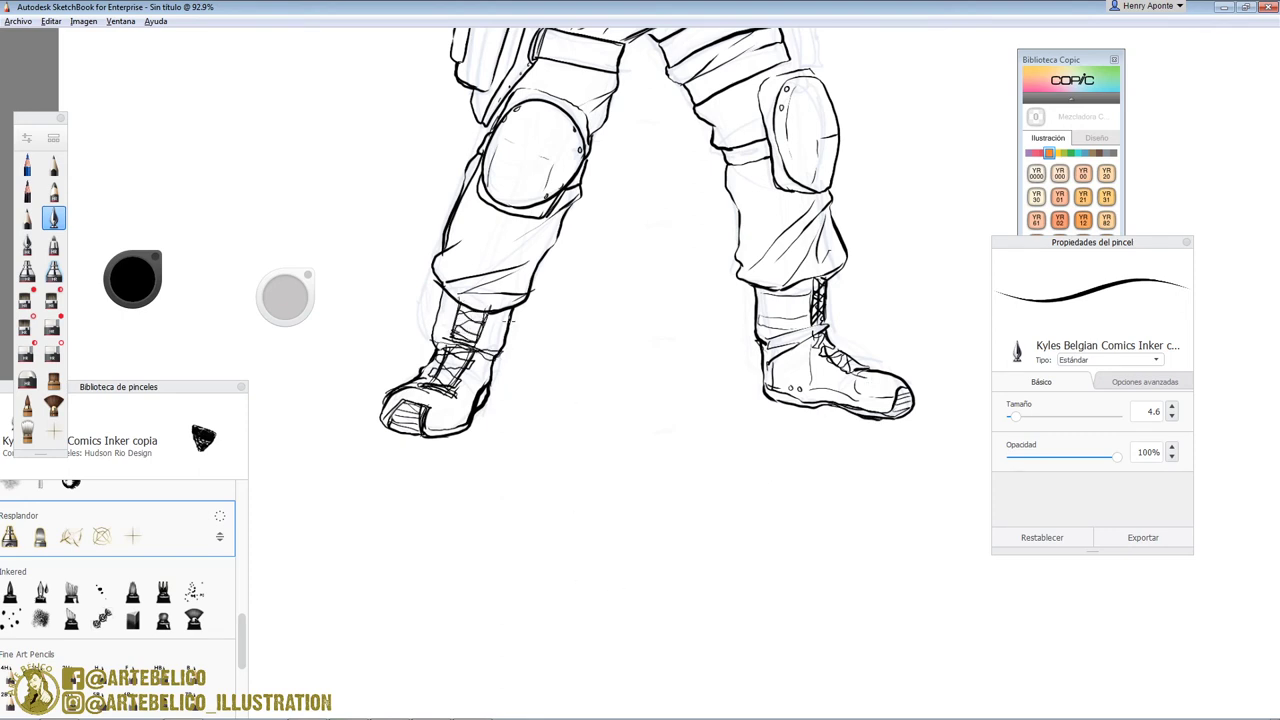
Step: Ink the outline of the large pouch behind the vest, between the elbow and the holster
{"action": "key", "text": "space"}
{"action": "left_click_drag", "start_coordinate": [690, 326], "coordinate": [694, 585]}
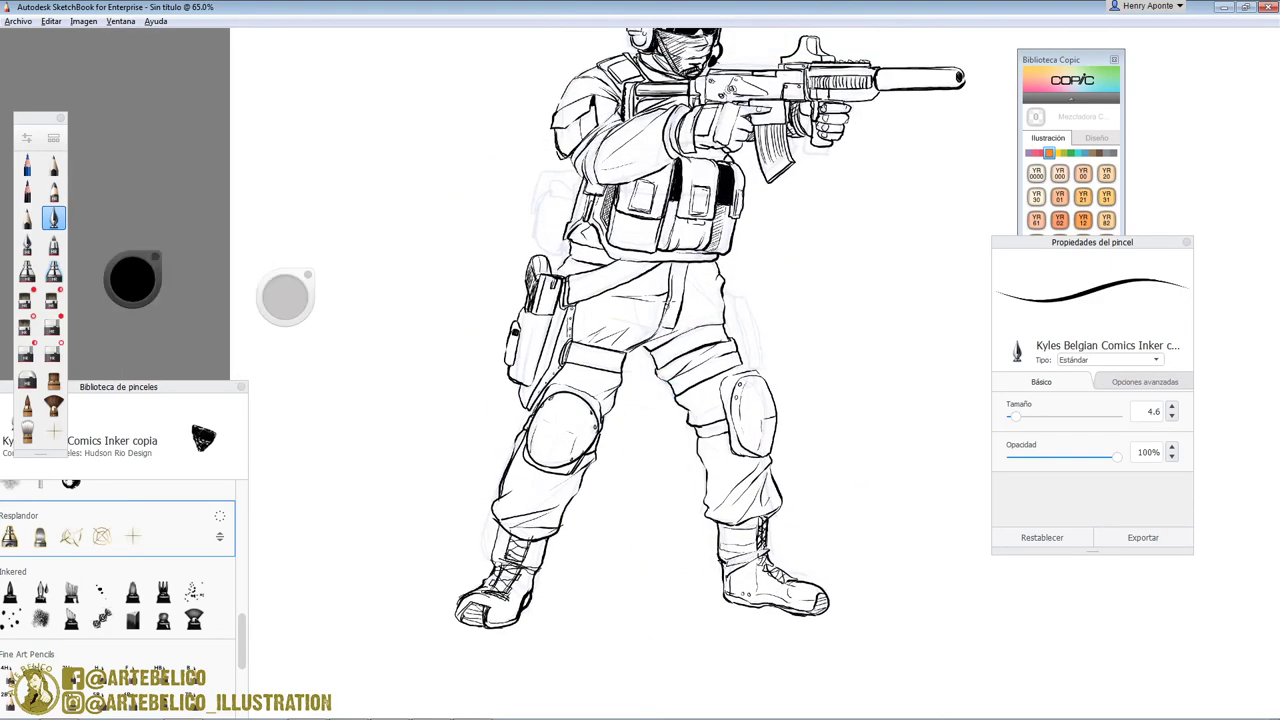
{"action": "key", "text": "space"}
{"action": "left_click_drag", "start_coordinate": [685, 272], "coordinate": [673, 258]}
{"action": "mouse_move", "coordinate": [591, 204]}
{"action": "left_mouse_down"}
{"action": "mouse_move", "coordinate": [626, 262]}
{"action": "mouse_move", "coordinate": [548, 228]}
{"action": "mouse_move", "coordinate": [535, 278]}
{"action": "left_mouse_up"}
{"action": "mouse_move", "coordinate": [550, 255]}
{"action": "left_mouse_down"}
{"action": "mouse_move", "coordinate": [620, 266]}
{"action": "mouse_move", "coordinate": [565, 255]}
{"action": "mouse_move", "coordinate": [612, 222]}
{"action": "mouse_move", "coordinate": [518, 194]}
{"action": "mouse_move", "coordinate": [494, 305]}
{"action": "mouse_move", "coordinate": [533, 427]}
{"action": "mouse_move", "coordinate": [578, 433]}
{"action": "left_mouse_up"}
{"action": "mouse_move", "coordinate": [537, 272]}
{"action": "left_mouse_down"}
{"action": "mouse_move", "coordinate": [522, 332]}
{"action": "mouse_move", "coordinate": [586, 430]}
{"action": "left_mouse_up"}
Step: Ink the rear pouch's inner panel edges and add hatching beneath its top flap
{"action": "left_click_drag", "start_coordinate": [629, 266], "coordinate": [605, 332]}
{"action": "left_click_drag", "start_coordinate": [602, 380], "coordinate": [611, 444]}
{"action": "left_click_drag", "start_coordinate": [592, 424], "coordinate": [569, 433]}
{"action": "left_click_drag", "start_coordinate": [675, 372], "coordinate": [640, 425]}
{"action": "mouse_move", "coordinate": [740, 260]}
{"action": "left_mouse_down"}
{"action": "mouse_move", "coordinate": [656, 335]}
{"action": "mouse_move", "coordinate": [690, 300]}
{"action": "left_mouse_up"}
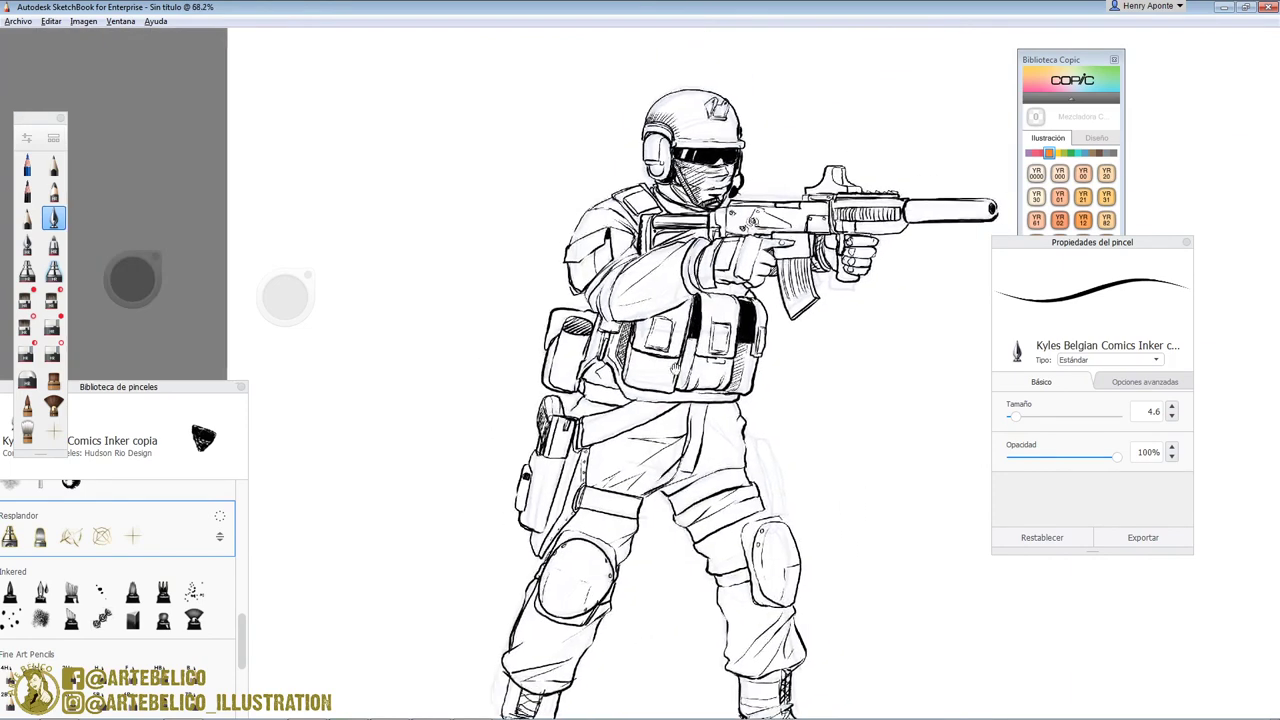
{"action": "left_click_drag", "start_coordinate": [687, 401], "coordinate": [645, 437]}
Step: Thicken the helmet's outer contour with the Ink brush at size 8.3, redoing the first stroke
{"action": "left_click", "coordinate": [27, 245]}
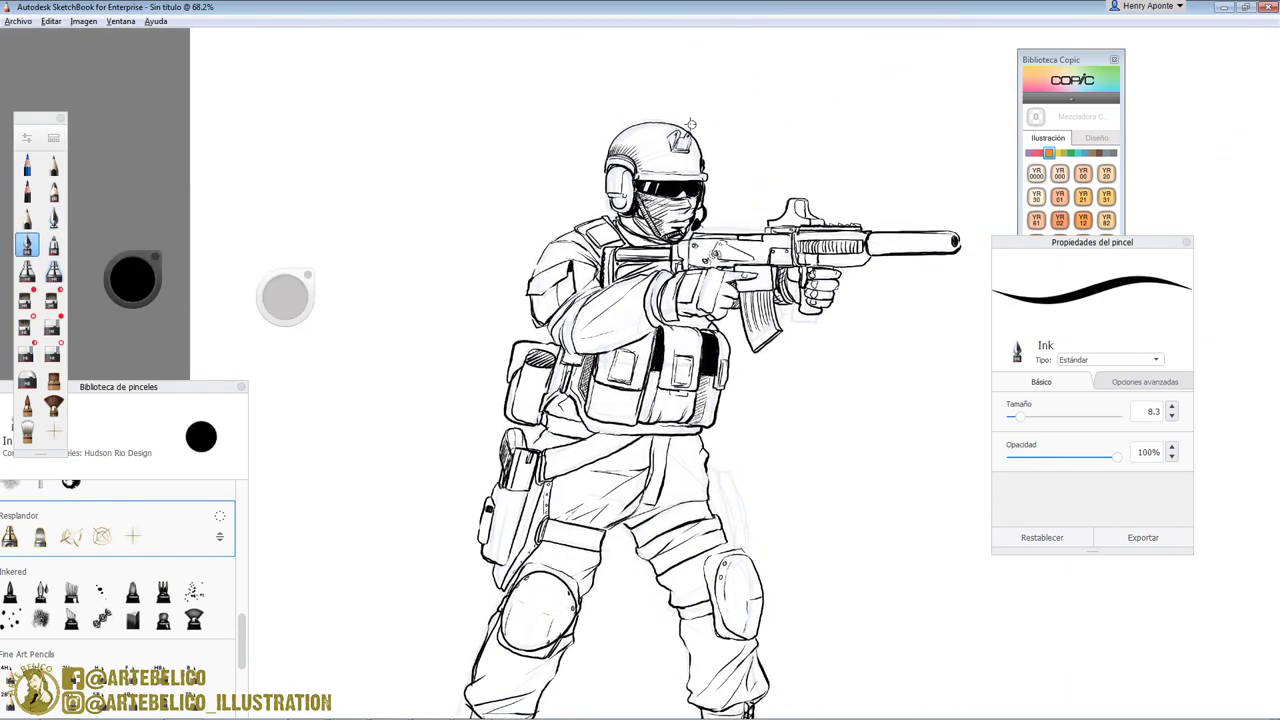
{"action": "left_click_drag", "start_coordinate": [671, 118], "coordinate": [628, 129]}
{"action": "key", "text": "ctrl+z"}
{"action": "left_click_drag", "start_coordinate": [619, 126], "coordinate": [604, 164]}
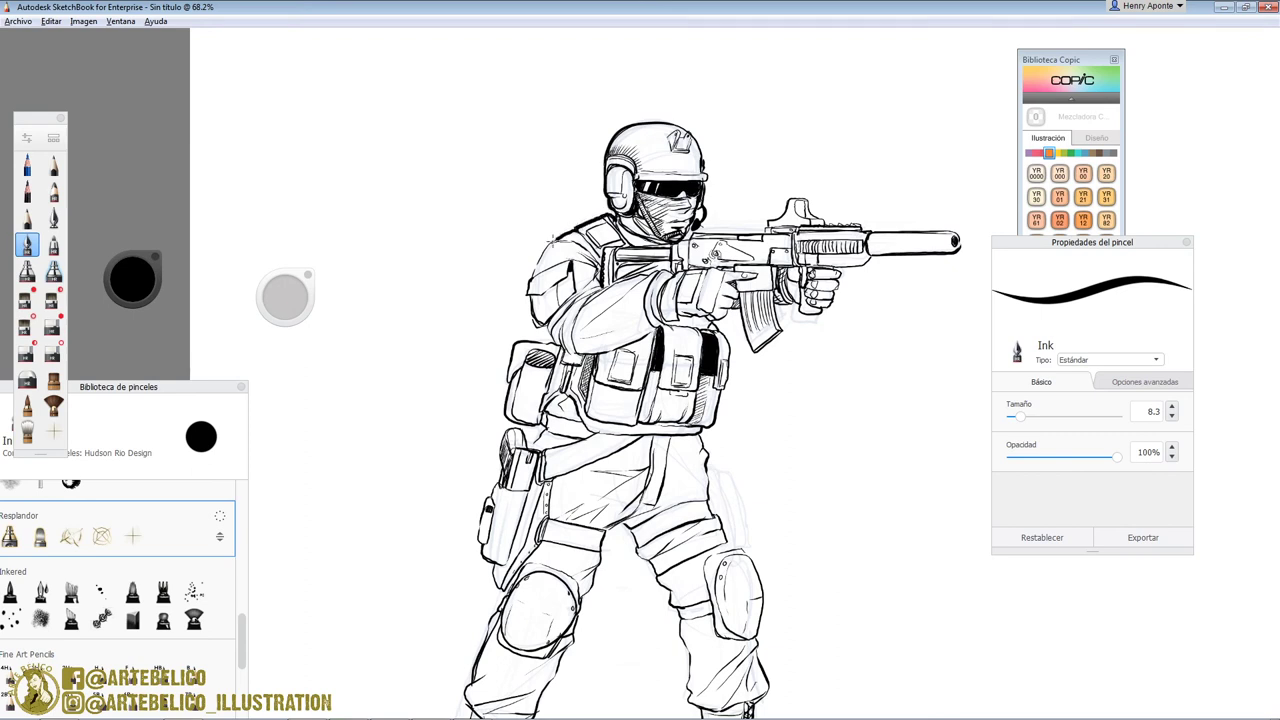
Step: Thicken the contours of the shoulder, rear pouch, holster, forearm and rifle magazine
{"action": "left_click_drag", "start_coordinate": [524, 310], "coordinate": [542, 240]}
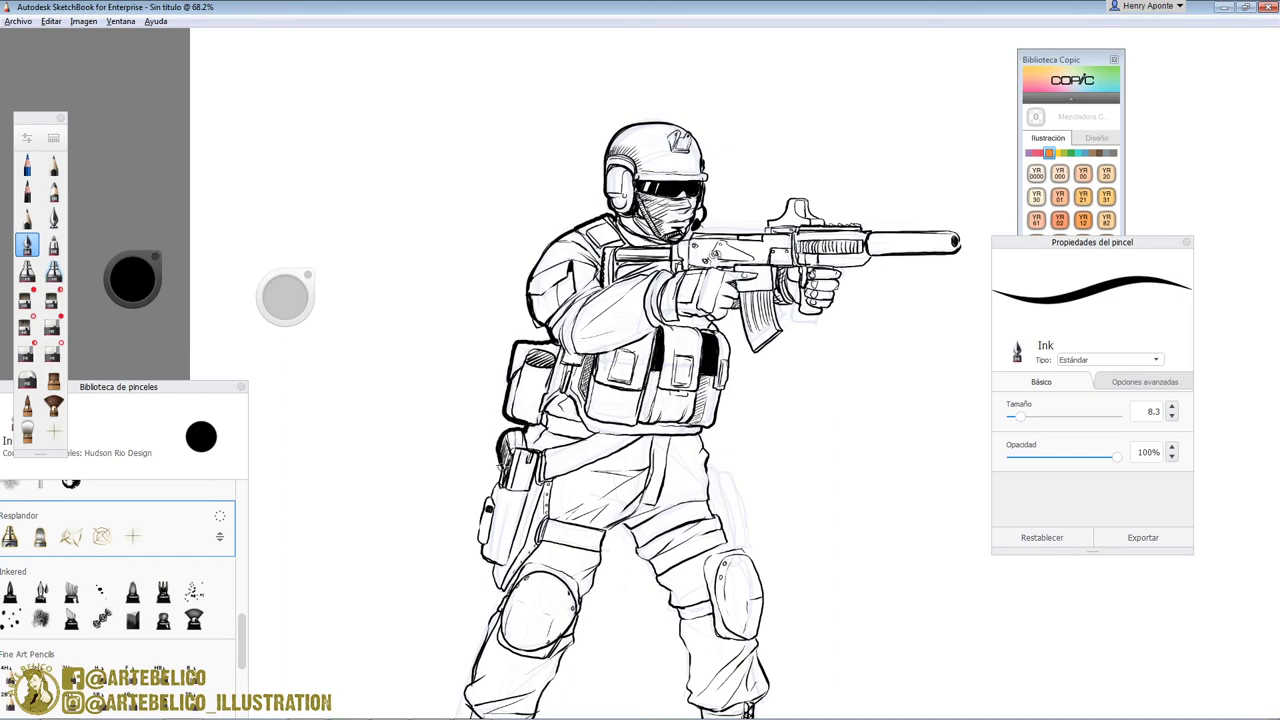
{"action": "left_click_drag", "start_coordinate": [486, 503], "coordinate": [473, 530]}
{"action": "left_click_drag", "start_coordinate": [614, 352], "coordinate": [660, 324]}
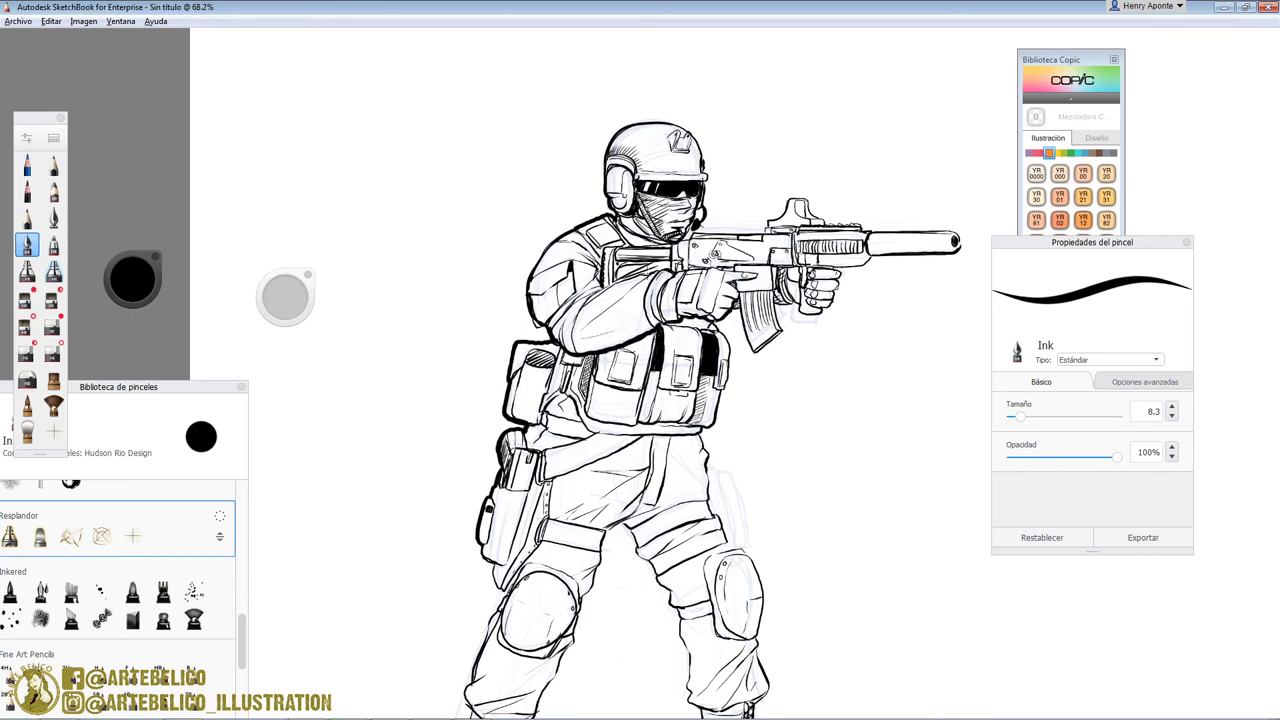
{"action": "left_click_drag", "start_coordinate": [606, 283], "coordinate": [580, 304]}
{"action": "left_click_drag", "start_coordinate": [738, 286], "coordinate": [758, 352]}
{"action": "left_click_drag", "start_coordinate": [772, 290], "coordinate": [786, 332]}
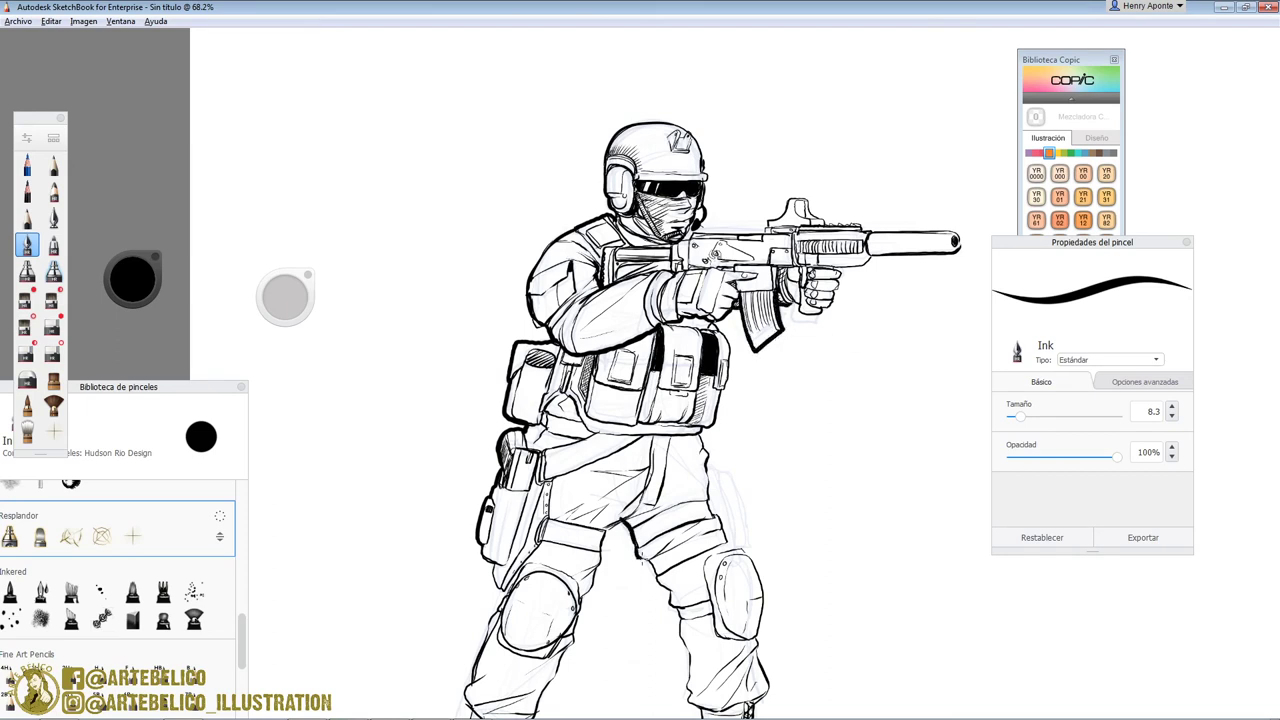
Step: Thicken the outer contours of both trouser legs and boots, and touch up the rifle magazine
{"action": "left_click_drag", "start_coordinate": [622, 518], "coordinate": [672, 608]}
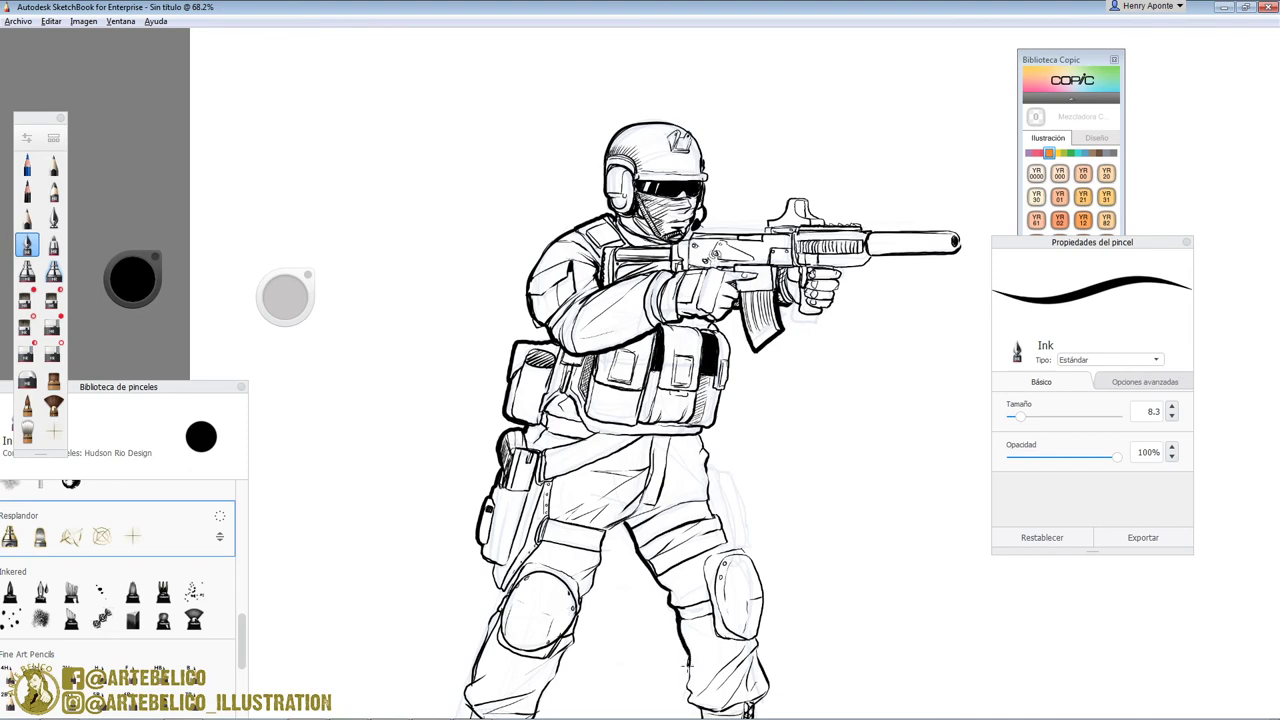
{"action": "left_click_drag", "start_coordinate": [700, 543], "coordinate": [730, 343]}
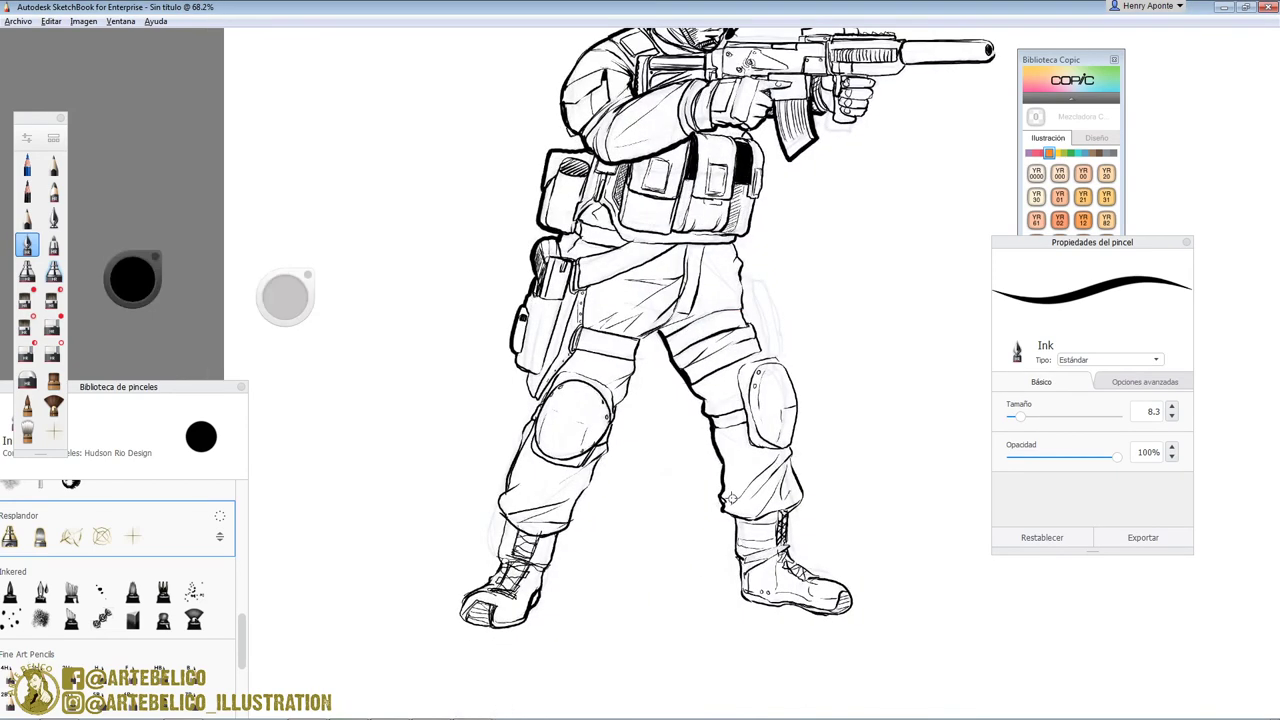
{"action": "left_click_drag", "start_coordinate": [726, 512], "coordinate": [748, 598]}
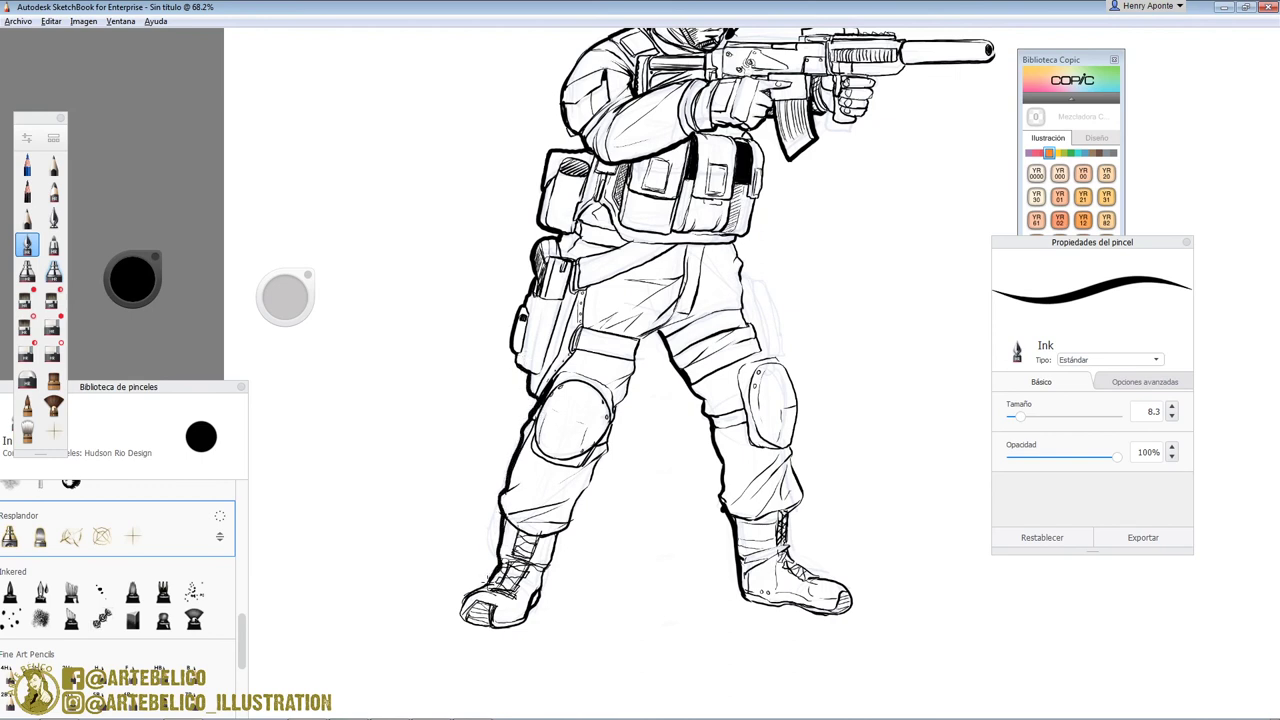
{"action": "left_click_drag", "start_coordinate": [461, 618], "coordinate": [484, 626]}
{"action": "left_click_drag", "start_coordinate": [507, 476], "coordinate": [502, 526]}
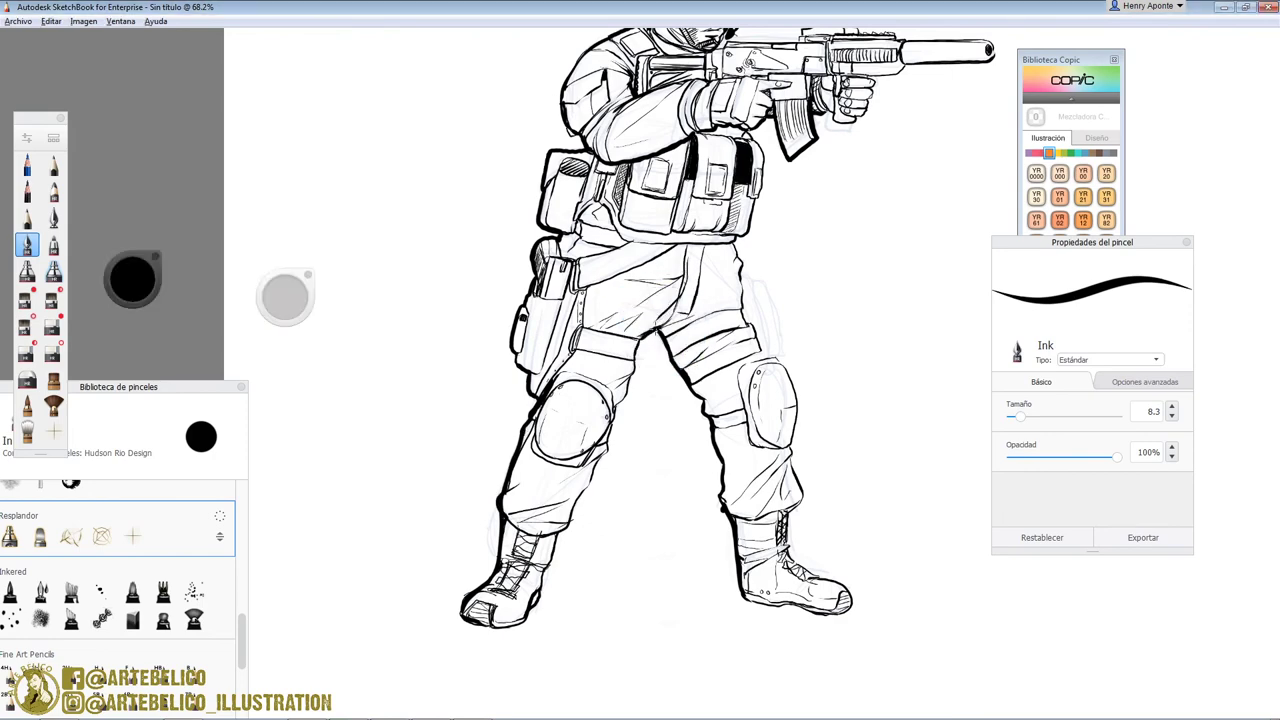
{"action": "key", "text": "space"}
{"action": "left_click_drag", "start_coordinate": [673, 355], "coordinate": [680, 441]}
{"action": "key", "text": "space"}
{"action": "mouse_move", "coordinate": [752, 209]}
{"action": "left_mouse_down"}
{"action": "mouse_move", "coordinate": [745, 280]}
{"action": "mouse_move", "coordinate": [751, 256]}
{"action": "left_mouse_up"}
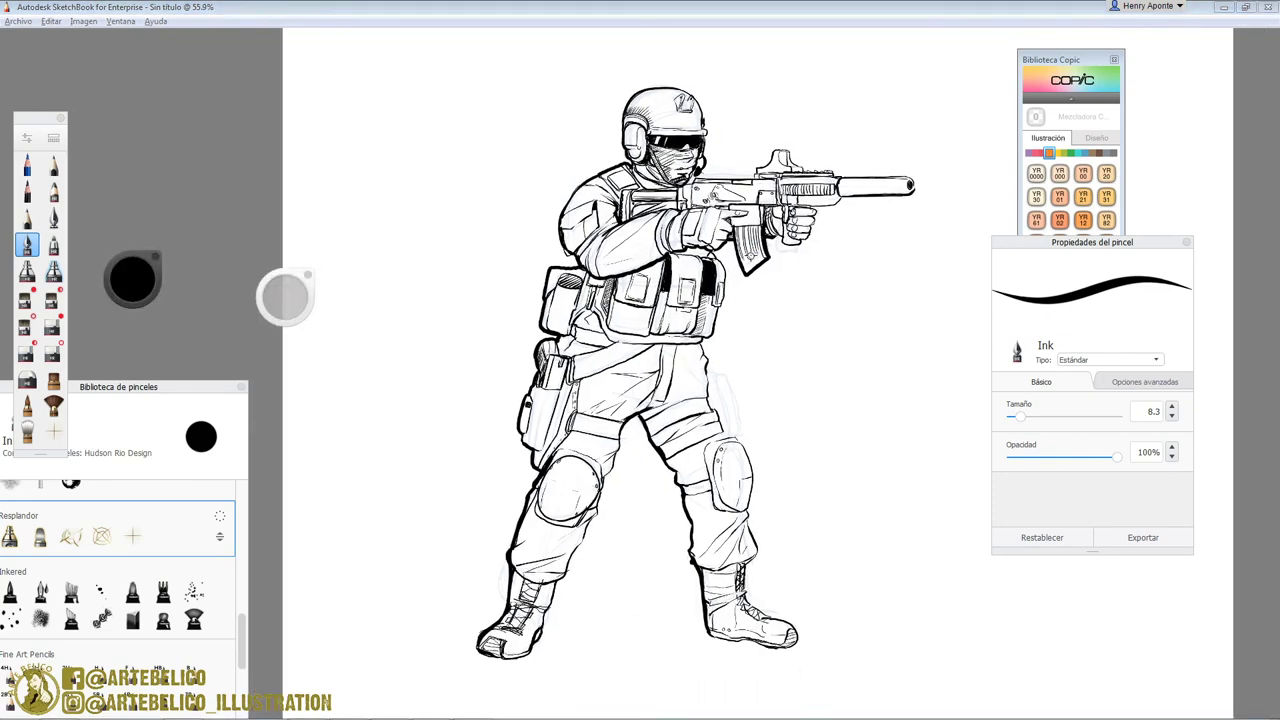
Step: Set up the Broad Stroke textured watercolor brush at size 55.8 with Copic Toner Gray T2
{"action": "left_click_drag", "start_coordinate": [243, 635], "coordinate": [243, 492]}
{"action": "left_click", "coordinate": [194, 600]}
{"action": "left_click", "coordinate": [1122, 88]}
{"action": "left_click", "coordinate": [1113, 152]}
{"action": "left_click", "coordinate": [1083, 173]}
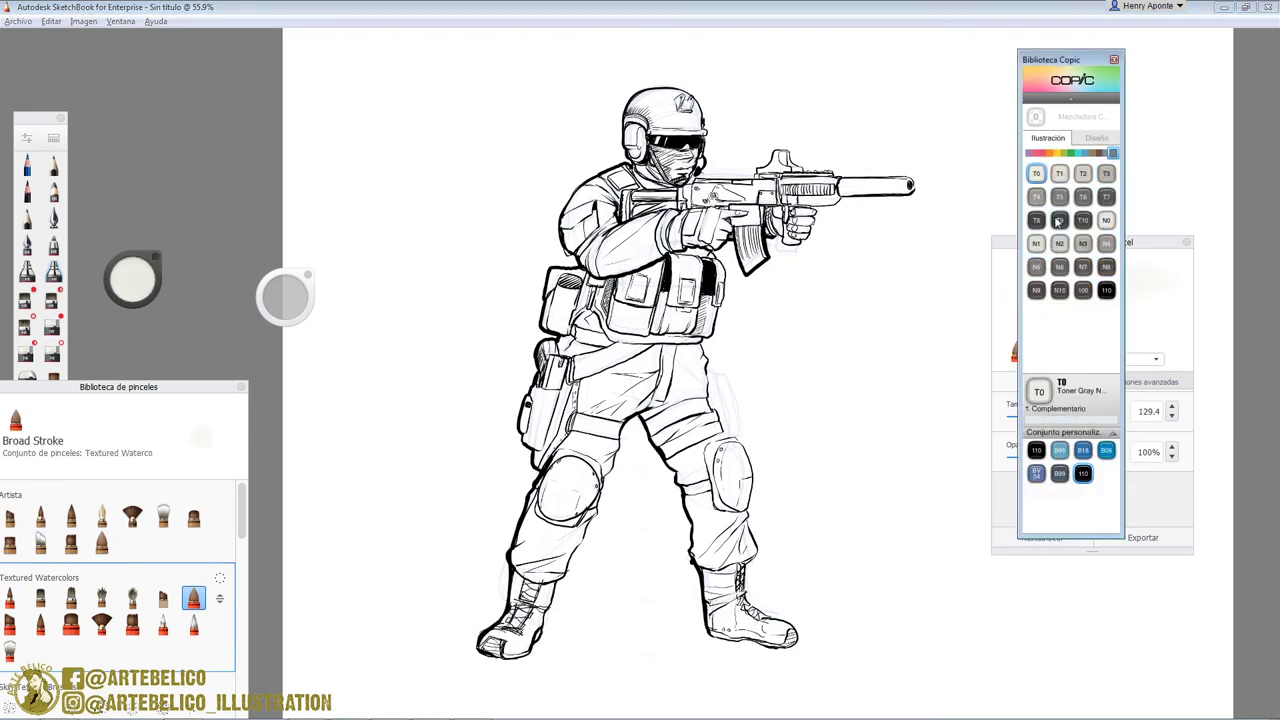
{"action": "left_click_drag", "start_coordinate": [286, 297], "coordinate": [329, 580]}
Step: Wash T2 gray shadows over the sleeve, the hips and the rear trouser leg, redoing the first shoulder stroke
{"action": "left_click_drag", "start_coordinate": [580, 205], "coordinate": [584, 252]}
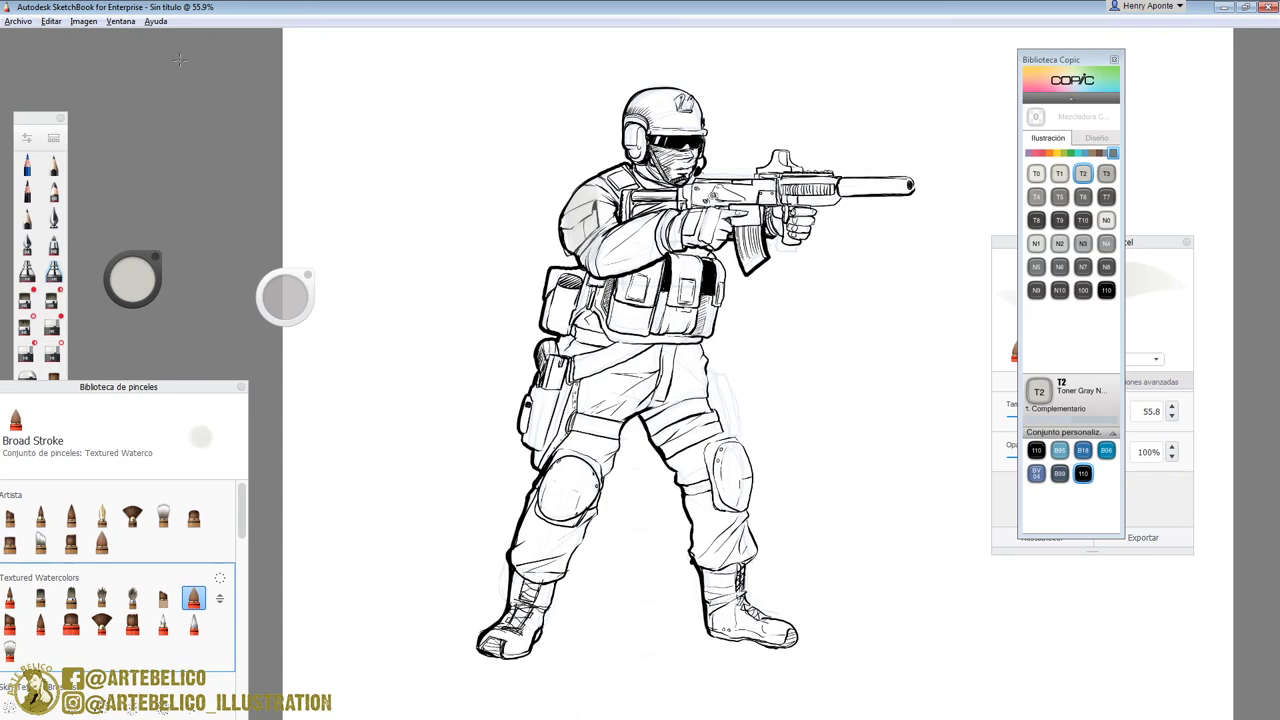
{"action": "key", "text": "ctrl+z"}
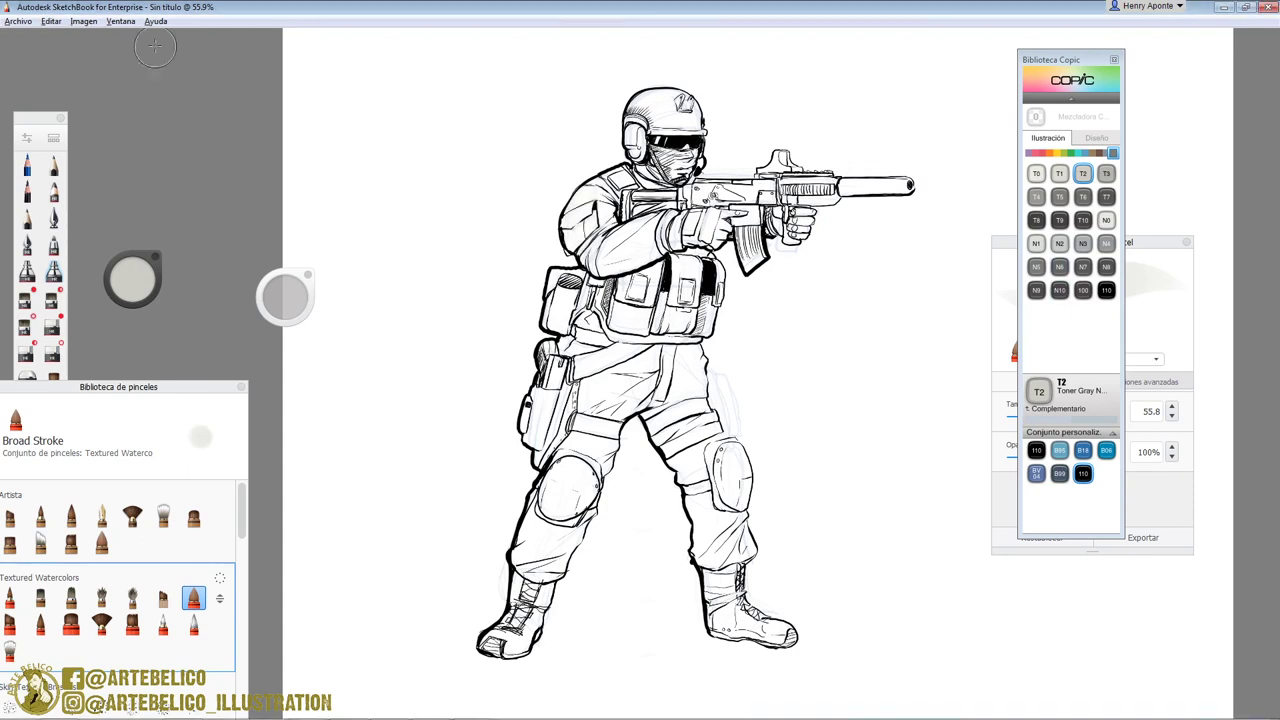
{"action": "mouse_move", "coordinate": [578, 198]}
{"action": "left_mouse_down"}
{"action": "mouse_move", "coordinate": [580, 250]}
{"action": "mouse_move", "coordinate": [605, 264]}
{"action": "mouse_move", "coordinate": [655, 256]}
{"action": "left_mouse_up"}
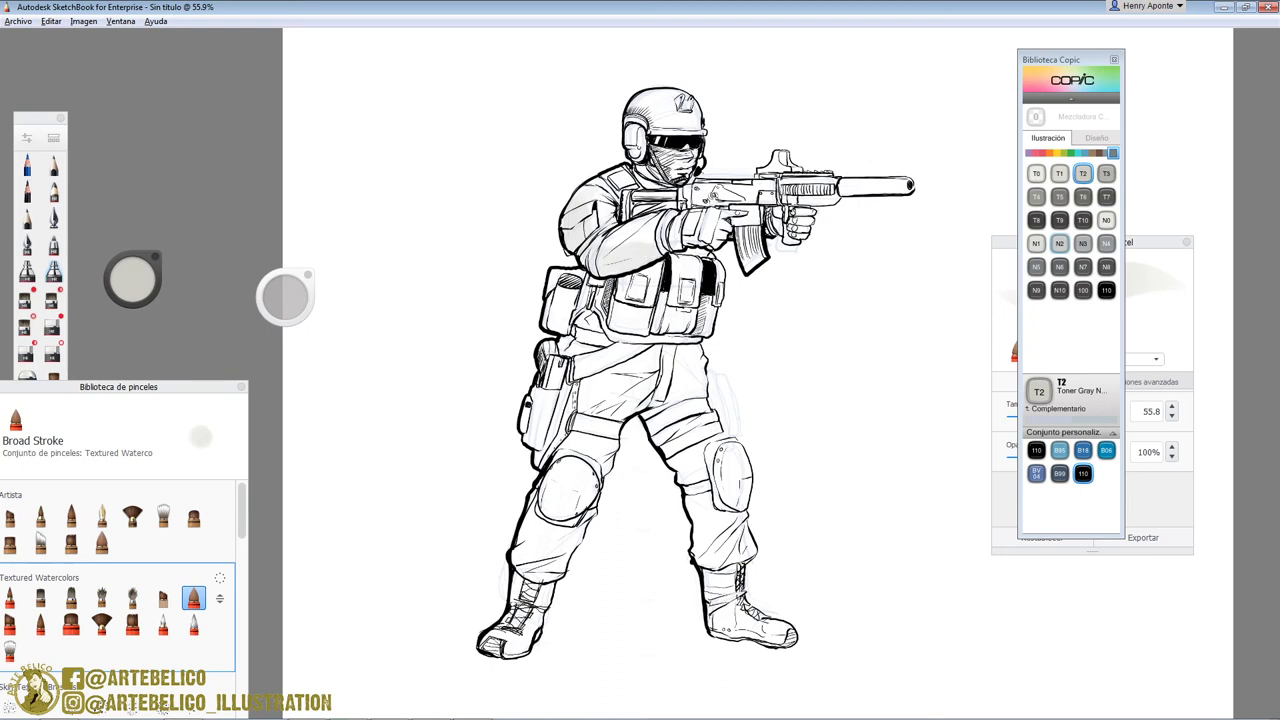
{"action": "mouse_move", "coordinate": [602, 290]}
{"action": "left_mouse_down"}
{"action": "mouse_move", "coordinate": [594, 330]}
{"action": "mouse_move", "coordinate": [568, 358]}
{"action": "mouse_move", "coordinate": [574, 446]}
{"action": "mouse_move", "coordinate": [526, 562]}
{"action": "left_mouse_up"}
{"action": "left_click_drag", "start_coordinate": [542, 514], "coordinate": [560, 538]}
{"action": "mouse_move", "coordinate": [600, 392]}
{"action": "left_mouse_down"}
{"action": "mouse_move", "coordinate": [654, 350]}
{"action": "mouse_move", "coordinate": [600, 358]}
{"action": "left_mouse_up"}
Step: Wash T2 gray shadows over the vest's lower edge and pouches, the neck, the headset and the helmet
{"action": "mouse_move", "coordinate": [609, 328]}
{"action": "left_mouse_down"}
{"action": "mouse_move", "coordinate": [617, 284]}
{"action": "mouse_move", "coordinate": [650, 338]}
{"action": "left_mouse_up"}
{"action": "left_click_drag", "start_coordinate": [636, 288], "coordinate": [656, 254]}
{"action": "mouse_move", "coordinate": [640, 192]}
{"action": "left_mouse_down"}
{"action": "mouse_move", "coordinate": [668, 220]}
{"action": "mouse_move", "coordinate": [638, 218]}
{"action": "mouse_move", "coordinate": [654, 168]}
{"action": "left_mouse_up"}
{"action": "left_click_drag", "start_coordinate": [638, 138], "coordinate": [642, 160]}
{"action": "left_click_drag", "start_coordinate": [652, 96], "coordinate": [634, 128]}
{"action": "left_click_drag", "start_coordinate": [658, 114], "coordinate": [662, 130]}
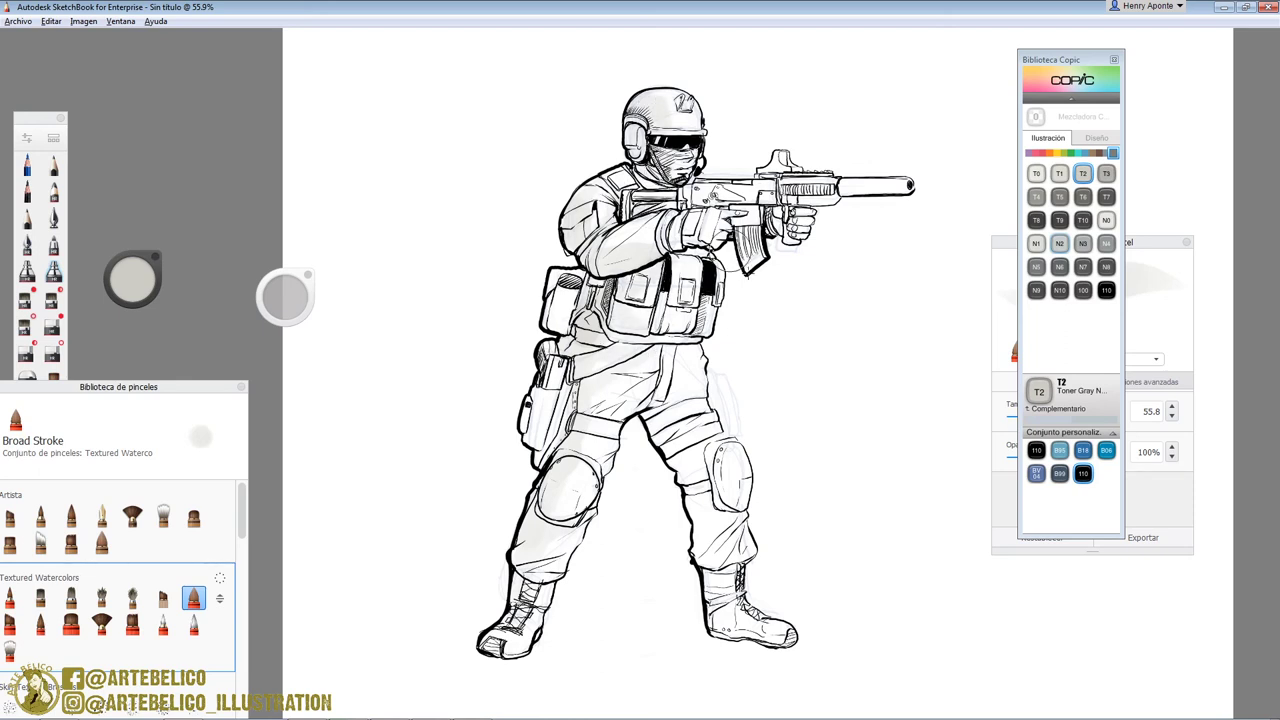
Step: Layer Toner Gray T4 shadows over the rear leg and knee pad, the vest's shaded side and the helmet
{"action": "left_click", "coordinate": [1036, 196]}
{"action": "mouse_move", "coordinate": [545, 485]}
{"action": "left_mouse_down"}
{"action": "mouse_move", "coordinate": [545, 560]}
{"action": "mouse_move", "coordinate": [517, 625]}
{"action": "left_mouse_up"}
{"action": "mouse_move", "coordinate": [541, 518]}
{"action": "left_mouse_down"}
{"action": "mouse_move", "coordinate": [584, 482]}
{"action": "mouse_move", "coordinate": [615, 376]}
{"action": "mouse_move", "coordinate": [630, 400]}
{"action": "mouse_move", "coordinate": [675, 385]}
{"action": "mouse_move", "coordinate": [668, 408]}
{"action": "mouse_move", "coordinate": [718, 632]}
{"action": "mouse_move", "coordinate": [662, 438]}
{"action": "mouse_move", "coordinate": [702, 372]}
{"action": "mouse_move", "coordinate": [658, 318]}
{"action": "mouse_move", "coordinate": [620, 334]}
{"action": "mouse_move", "coordinate": [594, 314]}
{"action": "left_mouse_up"}
{"action": "mouse_move", "coordinate": [648, 114]}
{"action": "left_mouse_down"}
{"action": "mouse_move", "coordinate": [646, 180]}
{"action": "mouse_move", "coordinate": [585, 245]}
{"action": "mouse_move", "coordinate": [620, 272]}
{"action": "mouse_move", "coordinate": [592, 305]}
{"action": "mouse_move", "coordinate": [590, 342]}
{"action": "mouse_move", "coordinate": [562, 296]}
{"action": "mouse_move", "coordinate": [570, 275]}
{"action": "mouse_move", "coordinate": [548, 325]}
{"action": "mouse_move", "coordinate": [578, 360]}
{"action": "mouse_move", "coordinate": [572, 445]}
{"action": "left_mouse_up"}
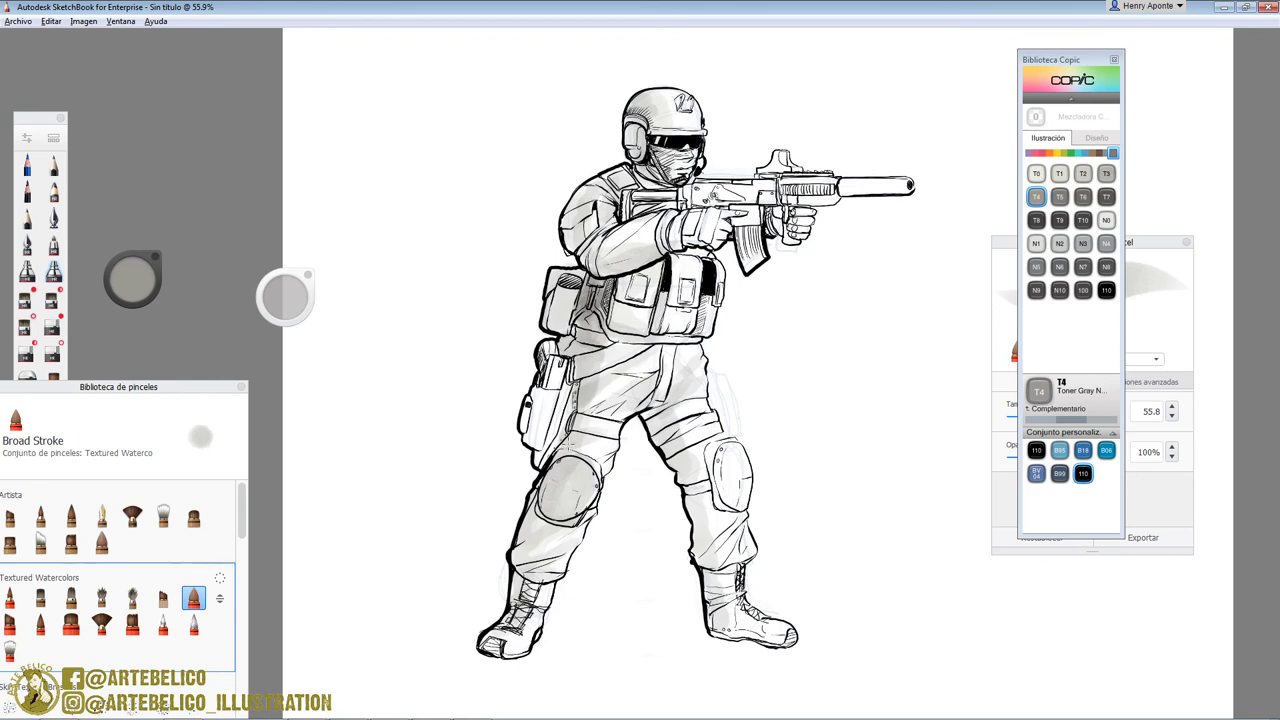
Step: Layer T4 gray over the trousers' thighs and front leg, the vest pouches, the gloves and the rifle
{"action": "mouse_move", "coordinate": [590, 390]}
{"action": "left_mouse_down"}
{"action": "mouse_move", "coordinate": [620, 354]}
{"action": "mouse_move", "coordinate": [600, 374]}
{"action": "mouse_move", "coordinate": [612, 414]}
{"action": "mouse_move", "coordinate": [598, 468]}
{"action": "left_mouse_up"}
{"action": "left_click_drag", "start_coordinate": [666, 396], "coordinate": [692, 526]}
{"action": "mouse_move", "coordinate": [676, 266]}
{"action": "left_mouse_down"}
{"action": "mouse_move", "coordinate": [668, 330]}
{"action": "mouse_move", "coordinate": [705, 238]}
{"action": "mouse_move", "coordinate": [605, 250]}
{"action": "mouse_move", "coordinate": [780, 190]}
{"action": "mouse_move", "coordinate": [750, 254]}
{"action": "left_mouse_up"}
{"action": "left_click_drag", "start_coordinate": [797, 200], "coordinate": [902, 188]}
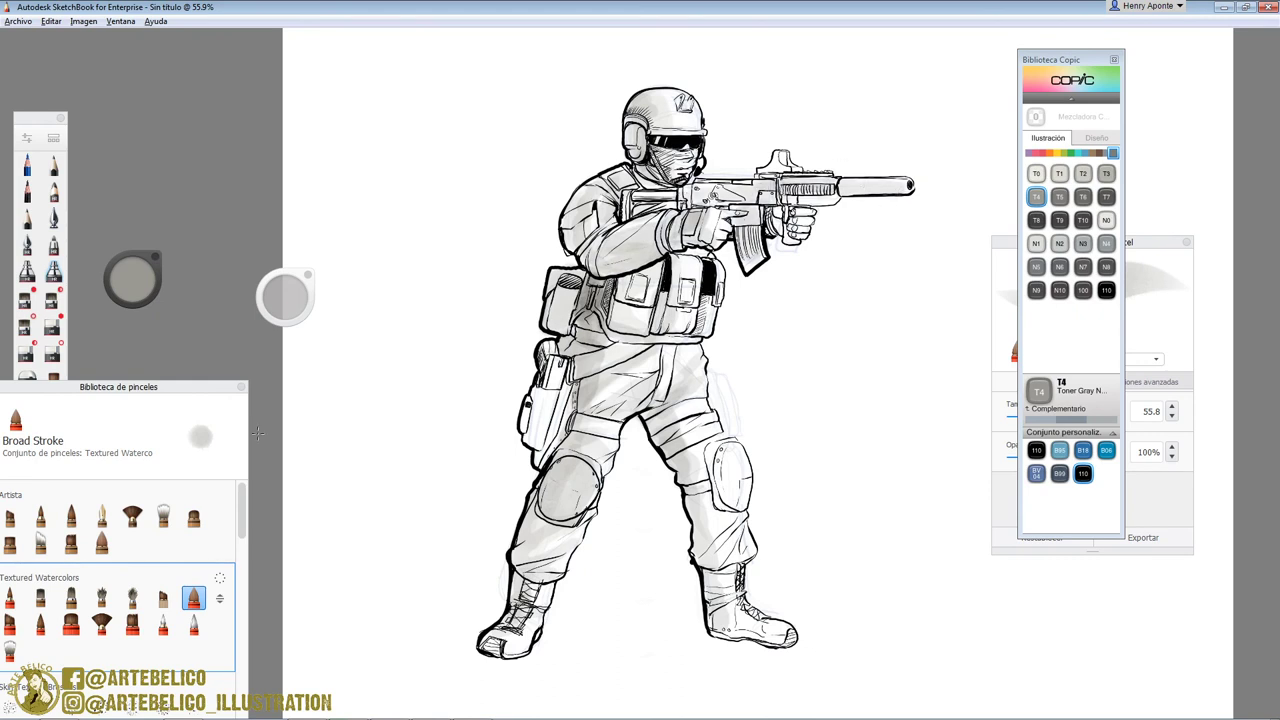
Step: Shade the holster, thigh straps, knee pad edges and forearm with Toner Gray T10
{"action": "left_click", "coordinate": [1083, 219]}
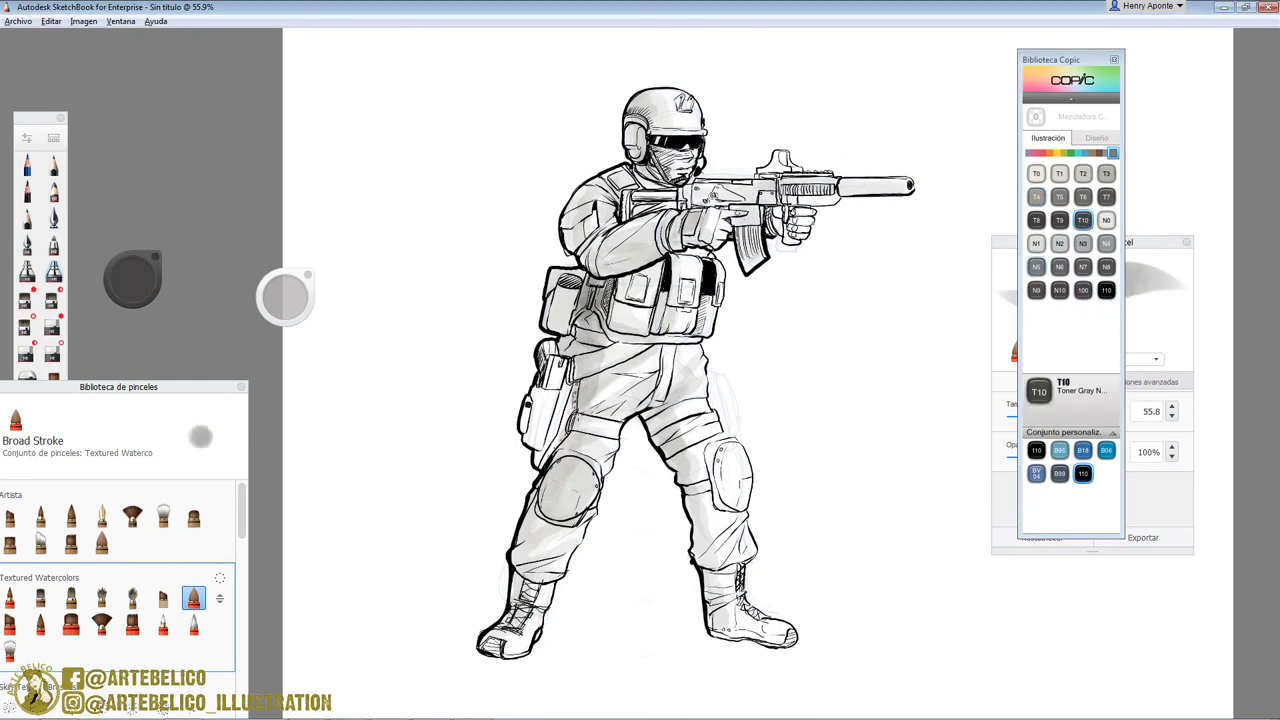
{"action": "mouse_move", "coordinate": [621, 430]}
{"action": "left_mouse_down"}
{"action": "mouse_move", "coordinate": [580, 428]}
{"action": "mouse_move", "coordinate": [574, 414]}
{"action": "mouse_move", "coordinate": [630, 346]}
{"action": "mouse_move", "coordinate": [575, 362]}
{"action": "mouse_move", "coordinate": [634, 354]}
{"action": "mouse_move", "coordinate": [576, 366]}
{"action": "mouse_move", "coordinate": [580, 337]}
{"action": "left_mouse_up"}
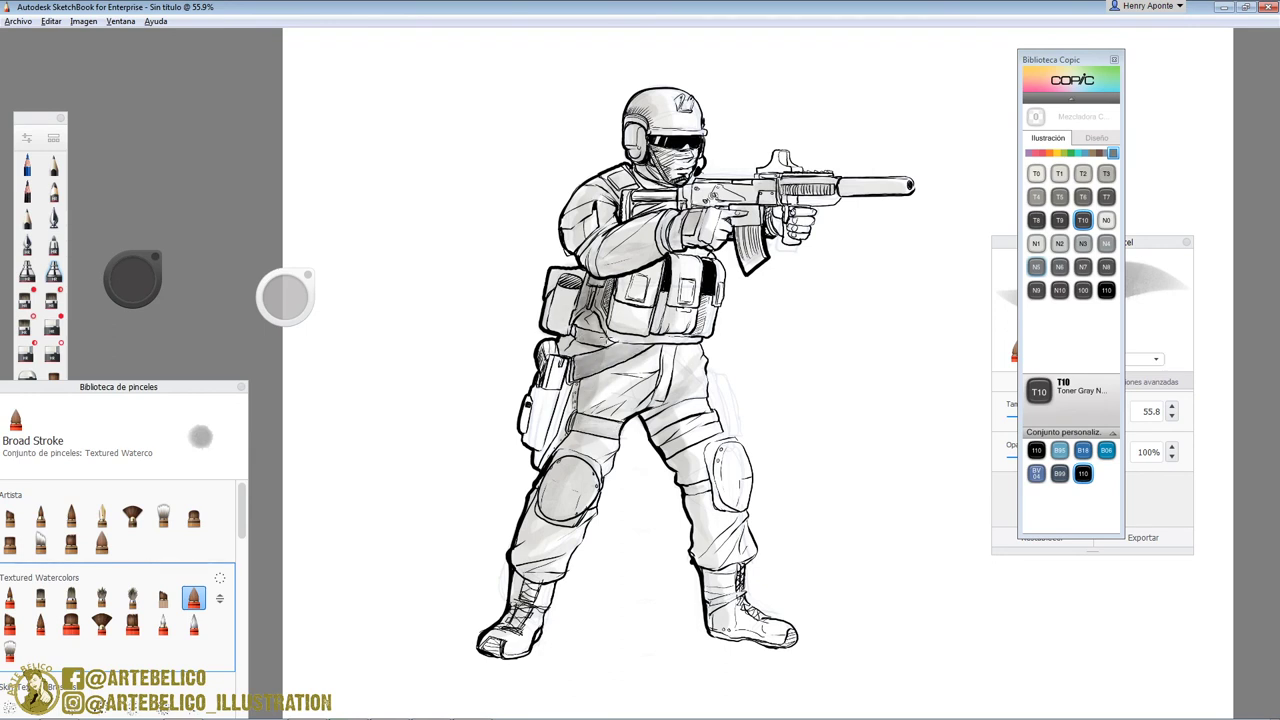
{"action": "mouse_move", "coordinate": [595, 420]}
{"action": "left_mouse_down"}
{"action": "mouse_move", "coordinate": [580, 432]}
{"action": "mouse_move", "coordinate": [660, 425]}
{"action": "mouse_move", "coordinate": [690, 405]}
{"action": "mouse_move", "coordinate": [690, 441]}
{"action": "left_mouse_up"}
{"action": "left_click_drag", "start_coordinate": [687, 490], "coordinate": [706, 490]}
{"action": "mouse_move", "coordinate": [596, 501]}
{"action": "left_mouse_down"}
{"action": "mouse_move", "coordinate": [550, 394]}
{"action": "mouse_move", "coordinate": [543, 405]}
{"action": "mouse_move", "coordinate": [565, 395]}
{"action": "mouse_move", "coordinate": [548, 350]}
{"action": "mouse_move", "coordinate": [540, 420]}
{"action": "mouse_move", "coordinate": [563, 432]}
{"action": "mouse_move", "coordinate": [543, 456]}
{"action": "left_mouse_up"}
{"action": "left_click_drag", "start_coordinate": [654, 240], "coordinate": [597, 267]}
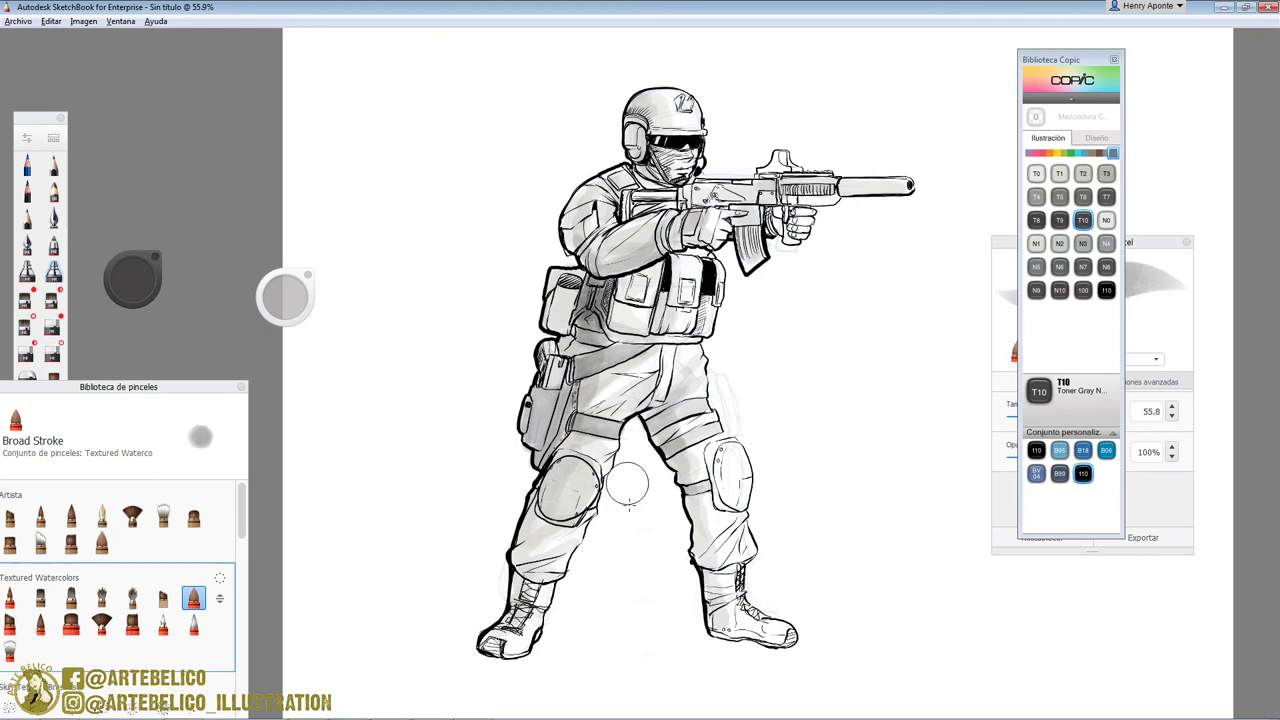
Step: Deepen the T10 shading on both knee pads, the lower trousers and the front boot
{"action": "mouse_move", "coordinate": [572, 540]}
{"action": "left_mouse_down"}
{"action": "mouse_move", "coordinate": [519, 550]}
{"action": "mouse_move", "coordinate": [538, 500]}
{"action": "left_mouse_up"}
{"action": "mouse_move", "coordinate": [566, 445]}
{"action": "left_mouse_down"}
{"action": "mouse_move", "coordinate": [540, 506]}
{"action": "mouse_move", "coordinate": [577, 494]}
{"action": "left_mouse_up"}
{"action": "mouse_move", "coordinate": [722, 458]}
{"action": "left_mouse_down"}
{"action": "mouse_move", "coordinate": [717, 504]}
{"action": "mouse_move", "coordinate": [704, 484]}
{"action": "mouse_move", "coordinate": [717, 559]}
{"action": "left_mouse_up"}
{"action": "left_click_drag", "start_coordinate": [696, 511], "coordinate": [655, 409]}
{"action": "mouse_move", "coordinate": [711, 579]}
{"action": "left_mouse_down"}
{"action": "mouse_move", "coordinate": [726, 629]}
{"action": "mouse_move", "coordinate": [780, 636]}
{"action": "left_mouse_up"}
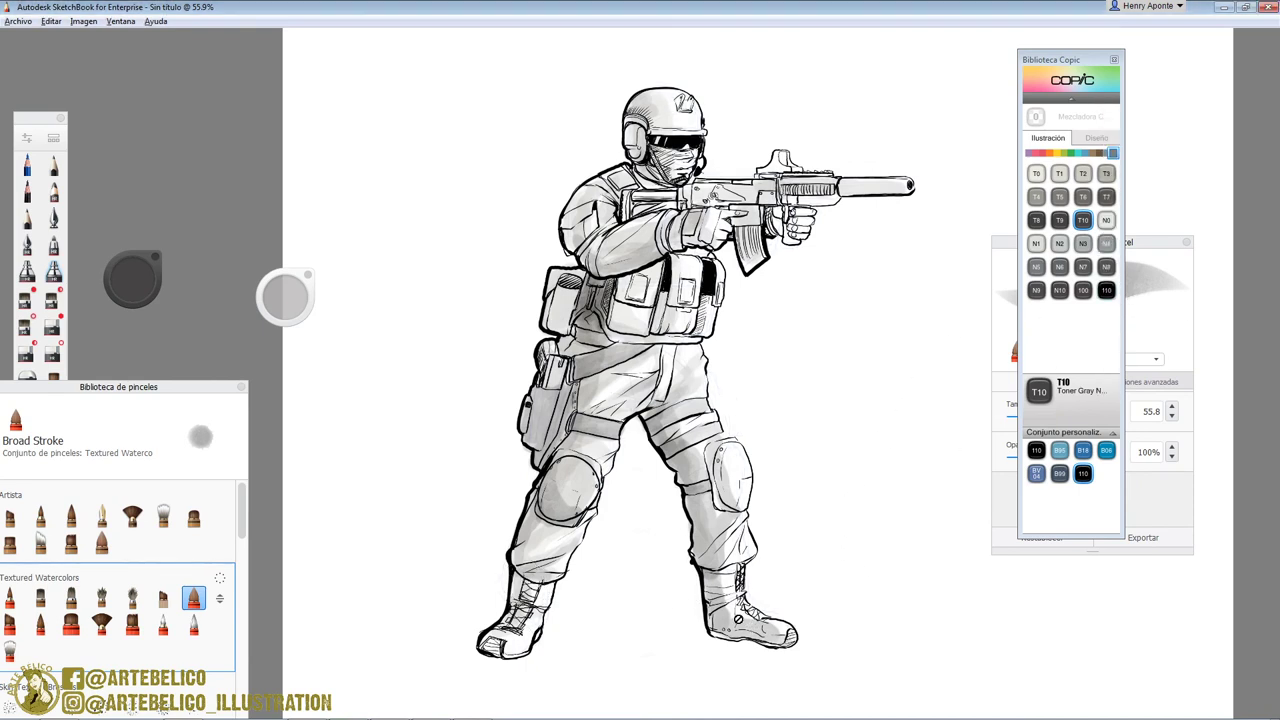
Step: Paint a flat gray ground shadow beneath both boots and switch back to the Kyles Belgian Comics Inker in 110 Special Black
{"action": "mouse_move", "coordinate": [540, 658]}
{"action": "left_mouse_down"}
{"action": "mouse_move", "coordinate": [764, 653]}
{"action": "mouse_move", "coordinate": [703, 641]}
{"action": "mouse_move", "coordinate": [544, 646]}
{"action": "mouse_move", "coordinate": [494, 664]}
{"action": "mouse_move", "coordinate": [417, 655]}
{"action": "mouse_move", "coordinate": [675, 655]}
{"action": "left_mouse_up"}
{"action": "left_click", "coordinate": [53, 218]}
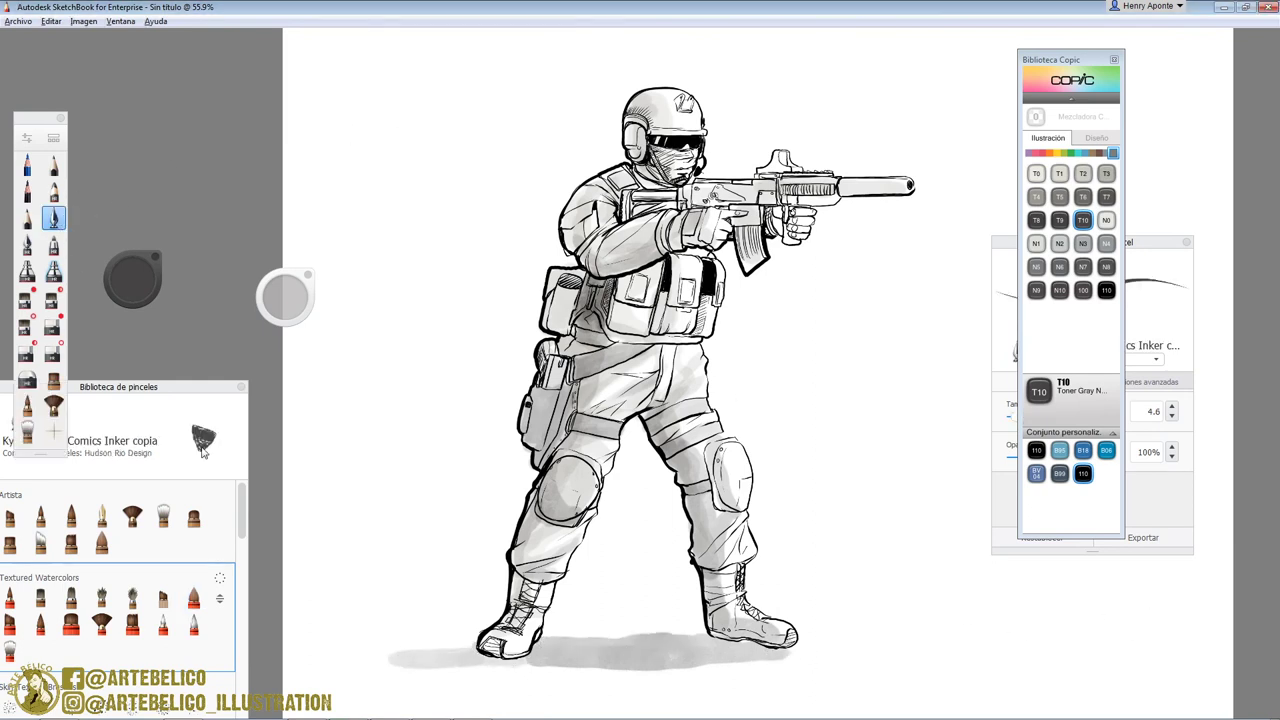
{"action": "left_click", "coordinate": [1106, 290]}
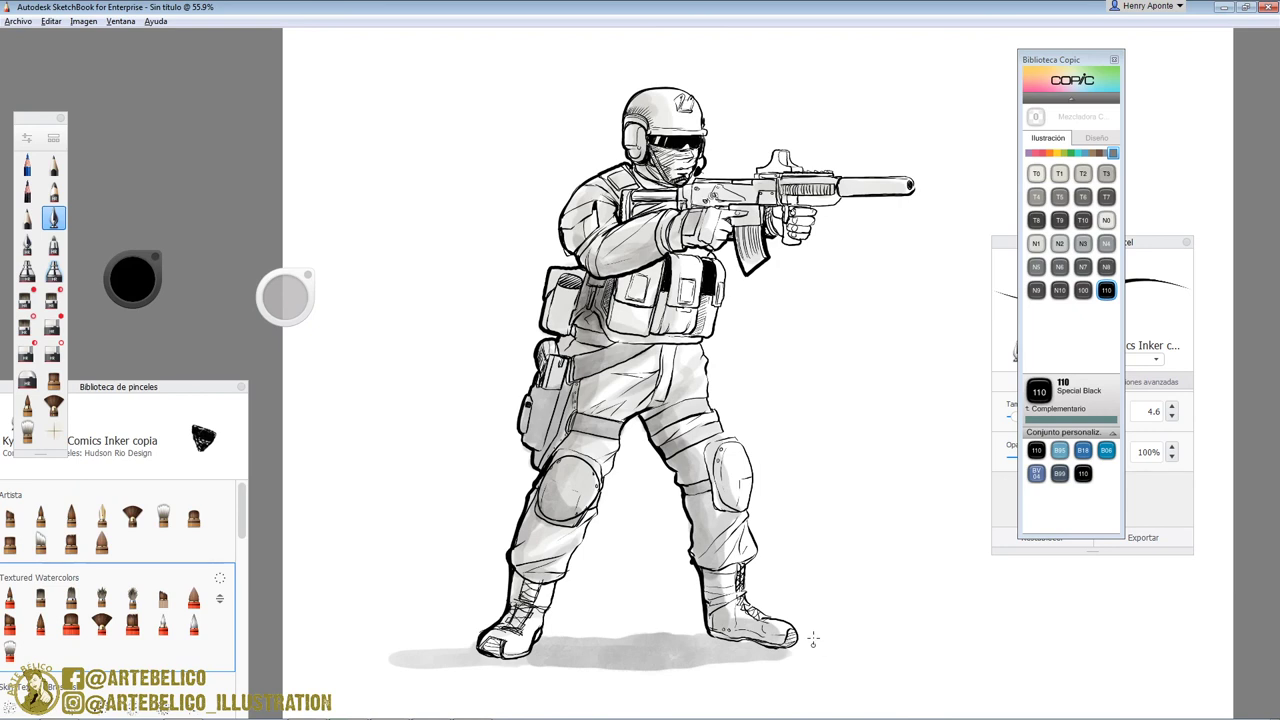